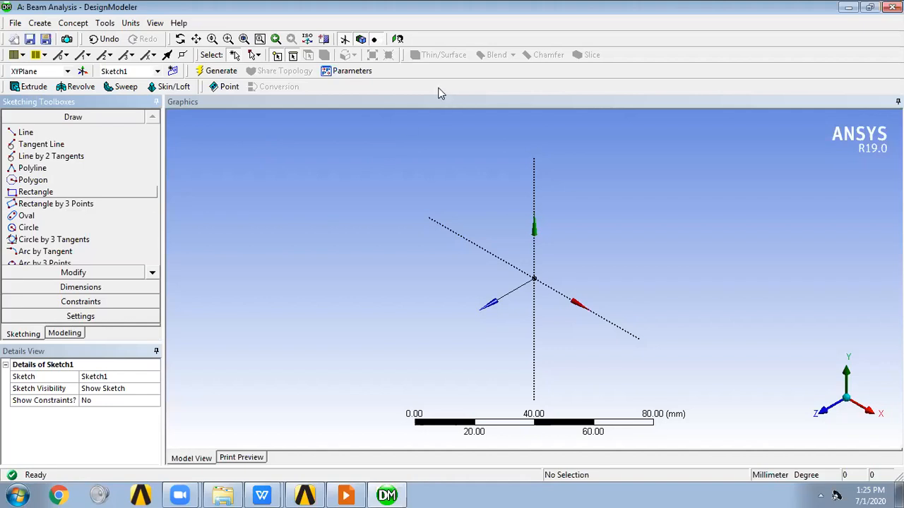
Face the XY sketch plane straight on and change the model's length unit to inches
click(397, 39)
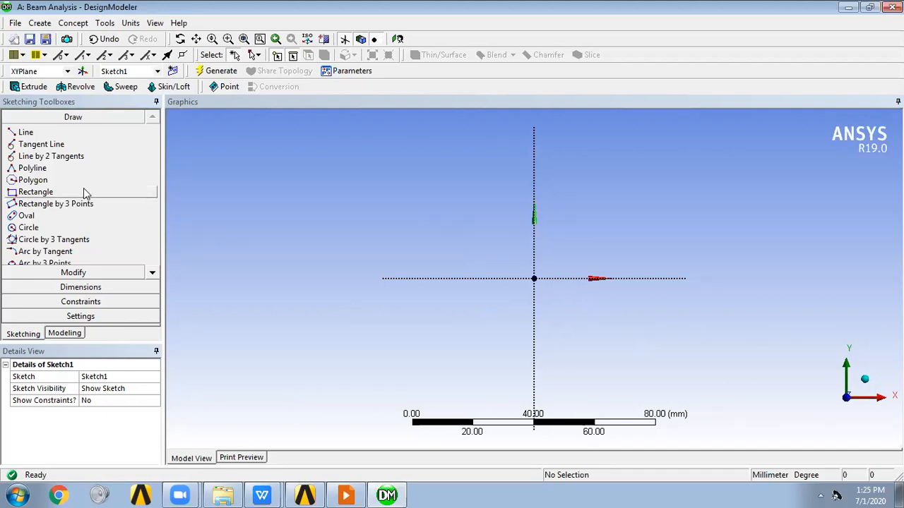
click(132, 23)
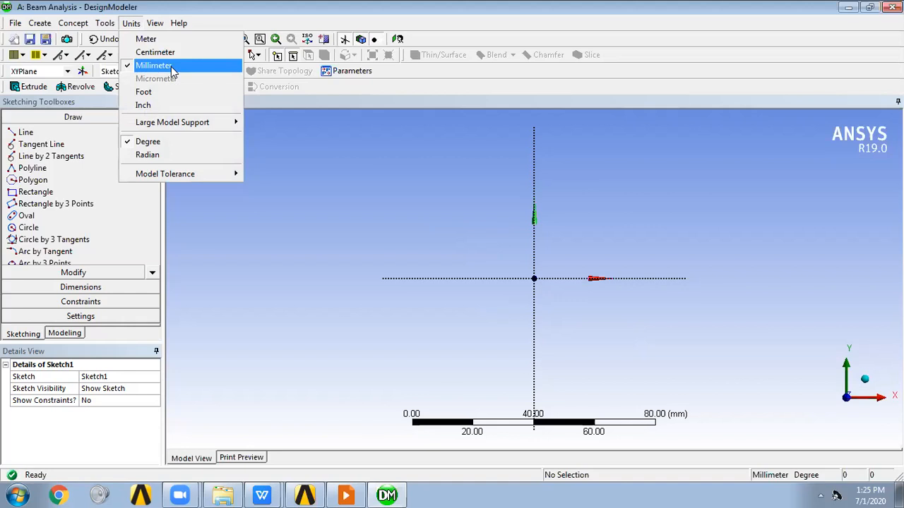
click(162, 107)
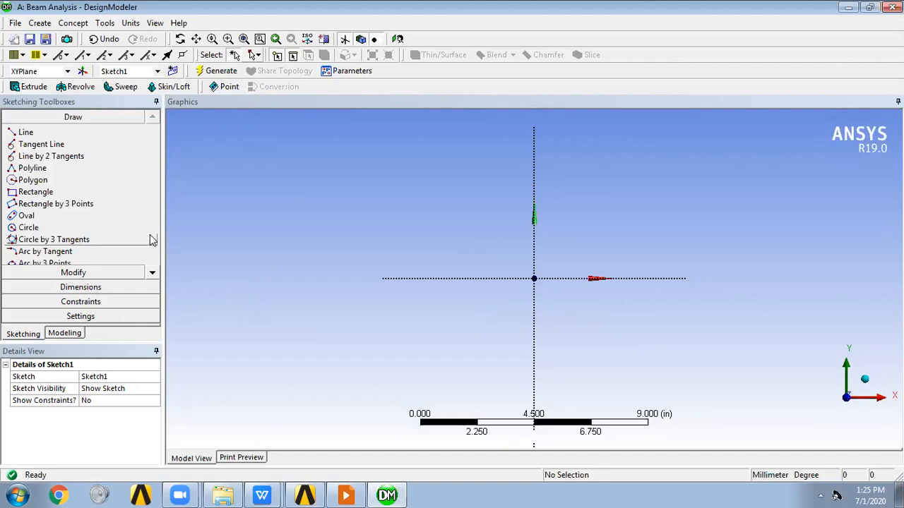
Sketch three connected lines along the positive X axis from the origin, about 6.6, 4.7 and 2.2 in long
click(24, 133)
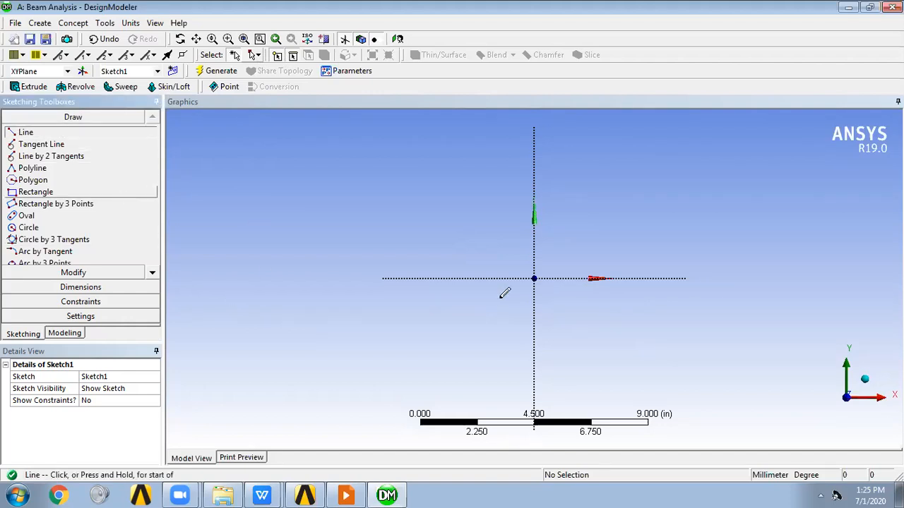
click(534, 277)
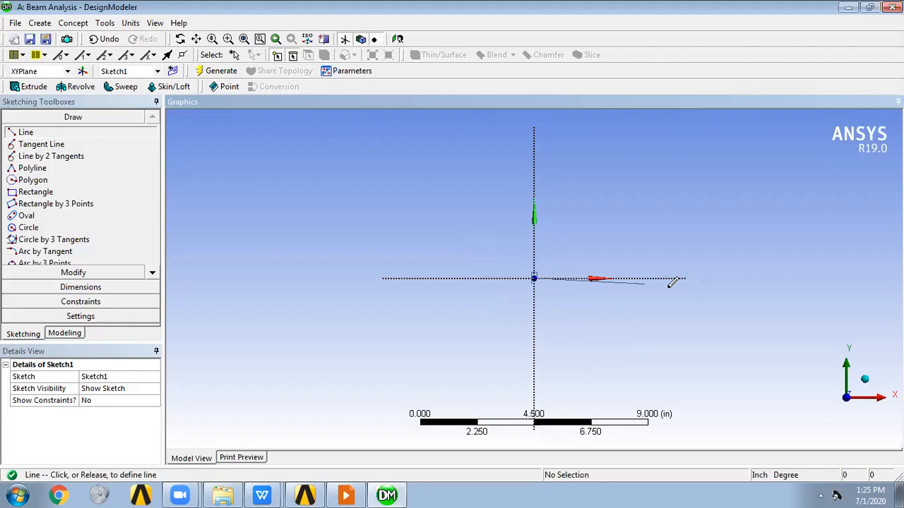
click(700, 278)
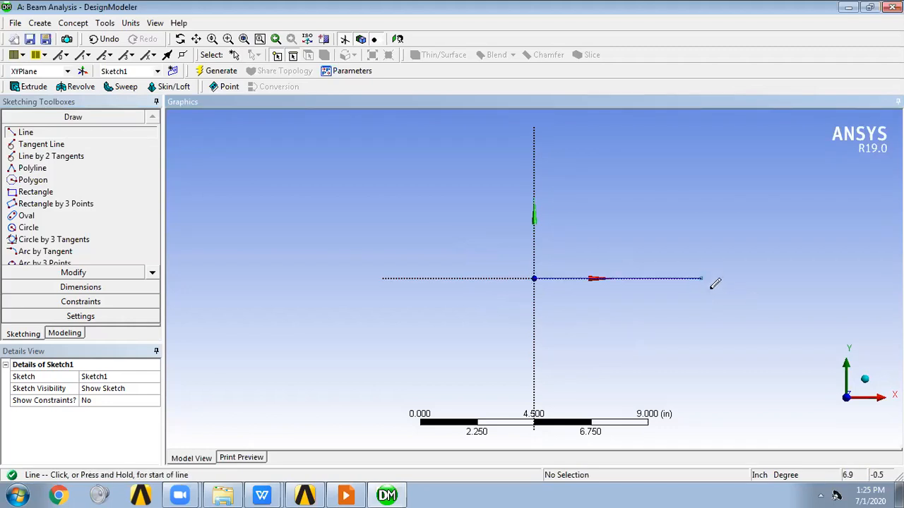
click(701, 278)
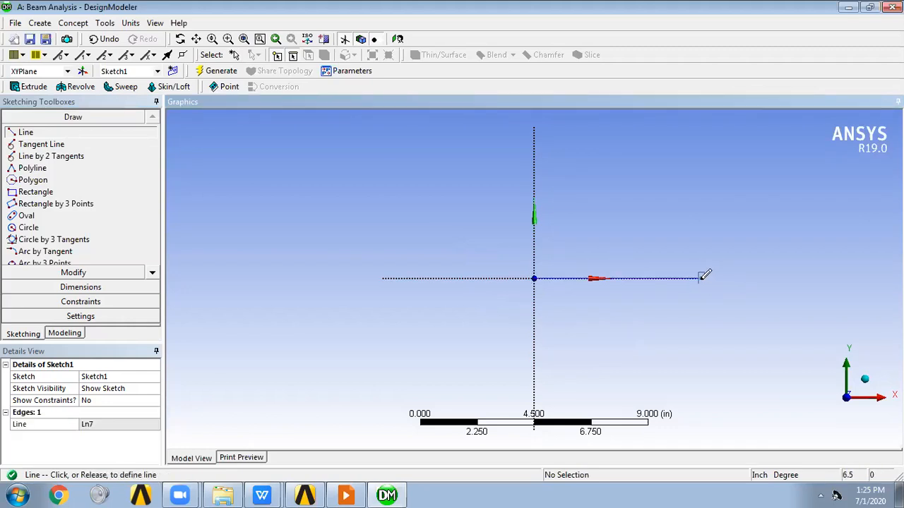
click(820, 278)
click(820, 278)
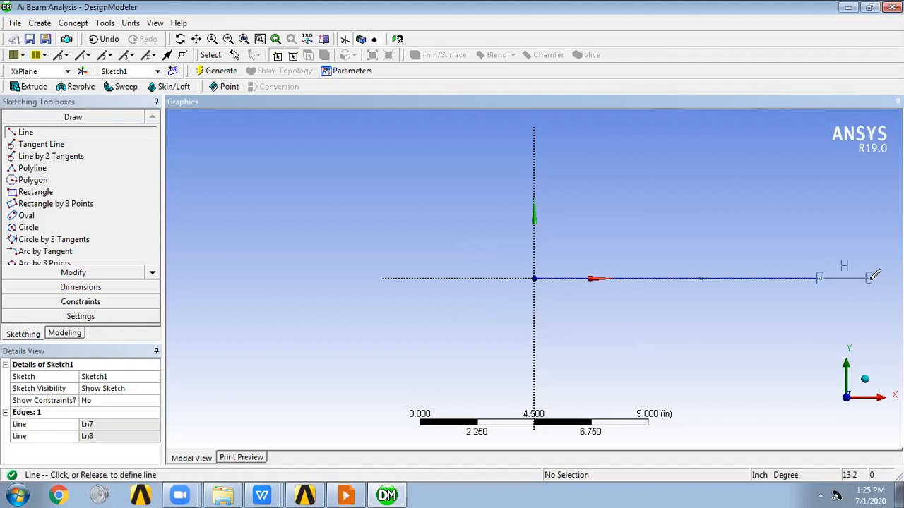
click(875, 277)
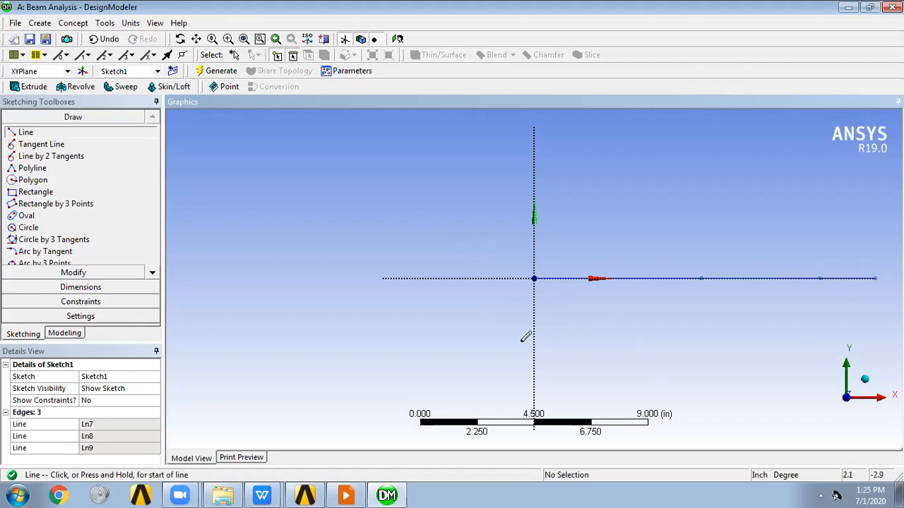
Dimension the length of each of the three line segments, placing the dimensions below the lines
click(81, 287)
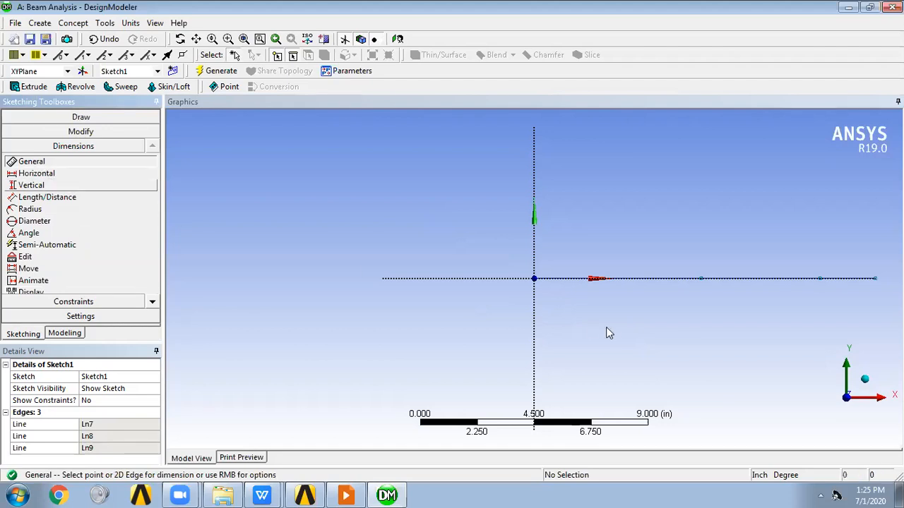
click(638, 280)
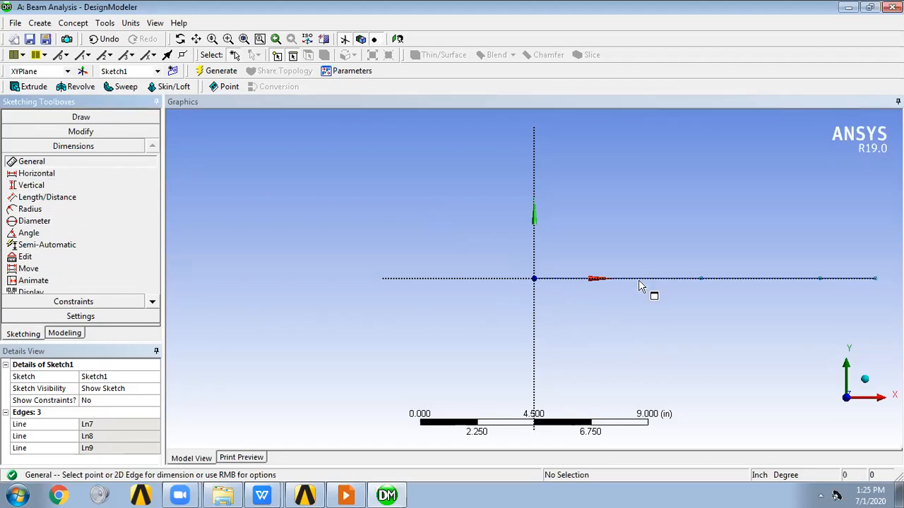
click(627, 319)
click(762, 280)
click(786, 319)
click(845, 278)
click(850, 319)
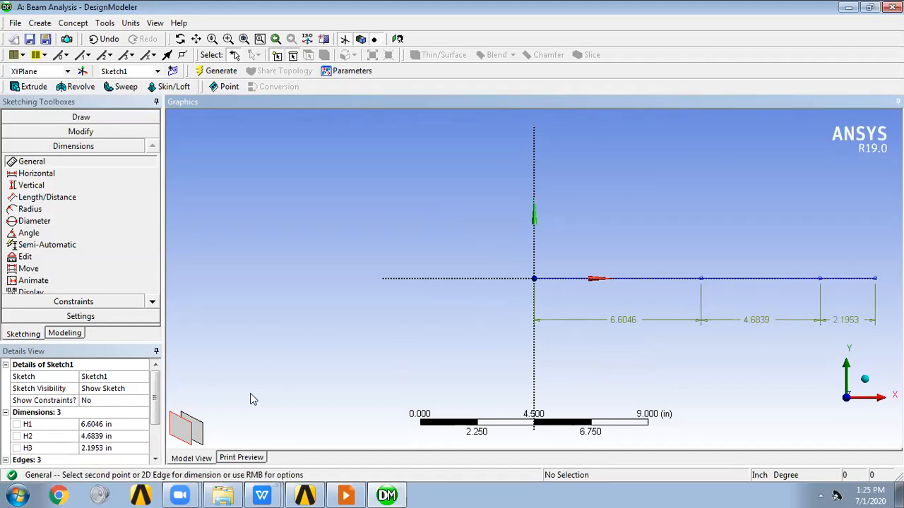
Set the three segment lengths, starting from the origin, to 120 in, 240 in and 120 in
scroll(155, 392, down, 1)
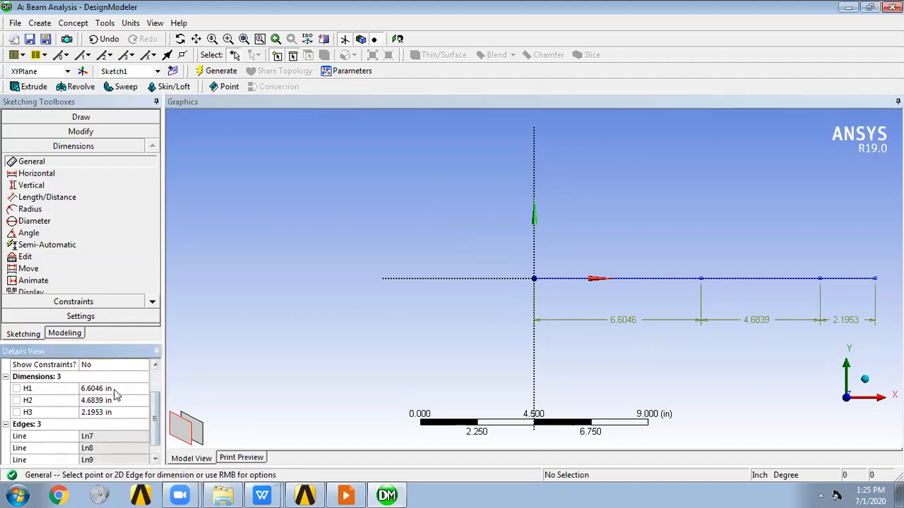
click(114, 389)
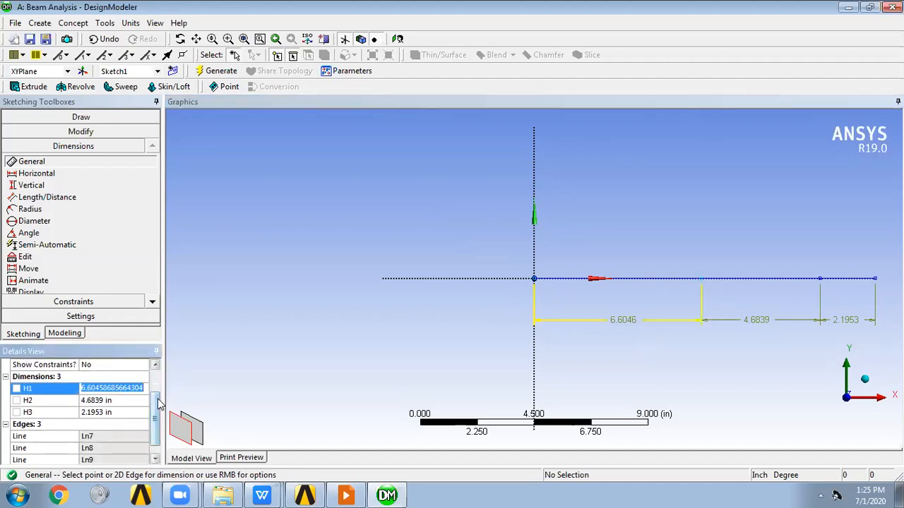
text(120)
key(Return)
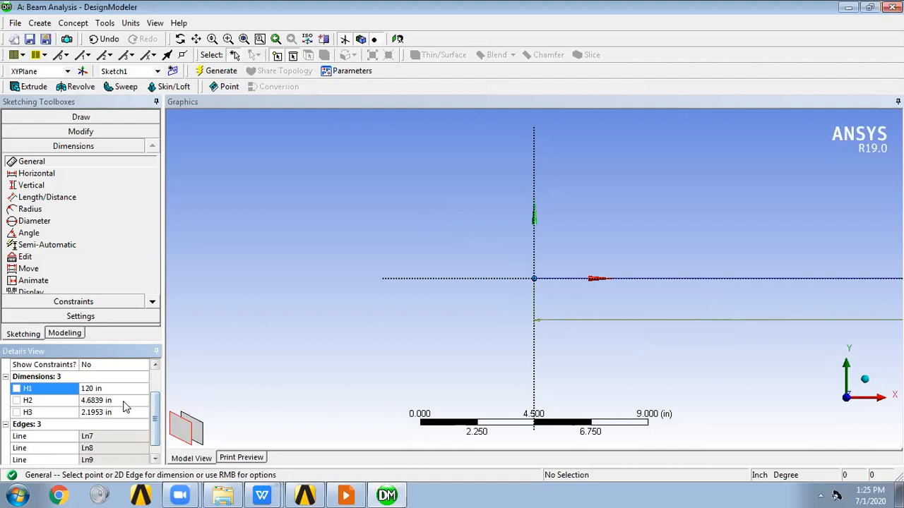
click(124, 400)
text(24)
key(Return)
click(120, 414)
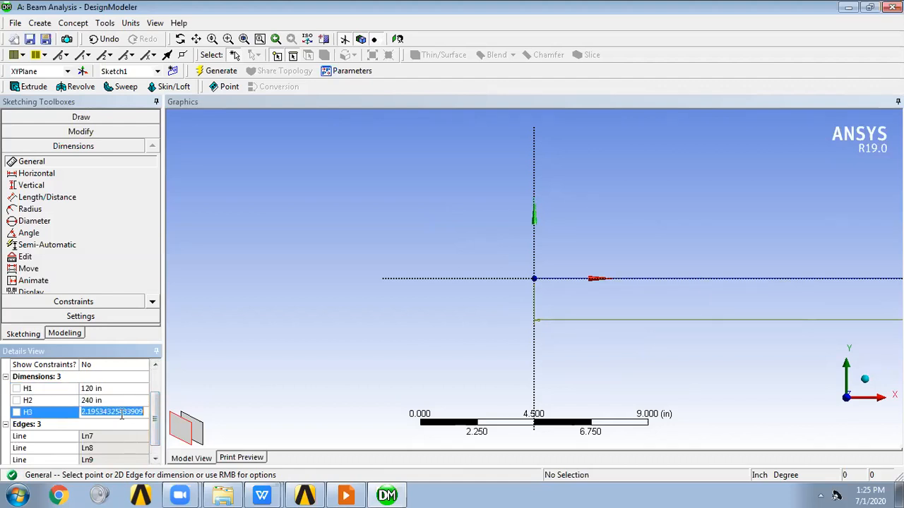
text(120)
key(Return)
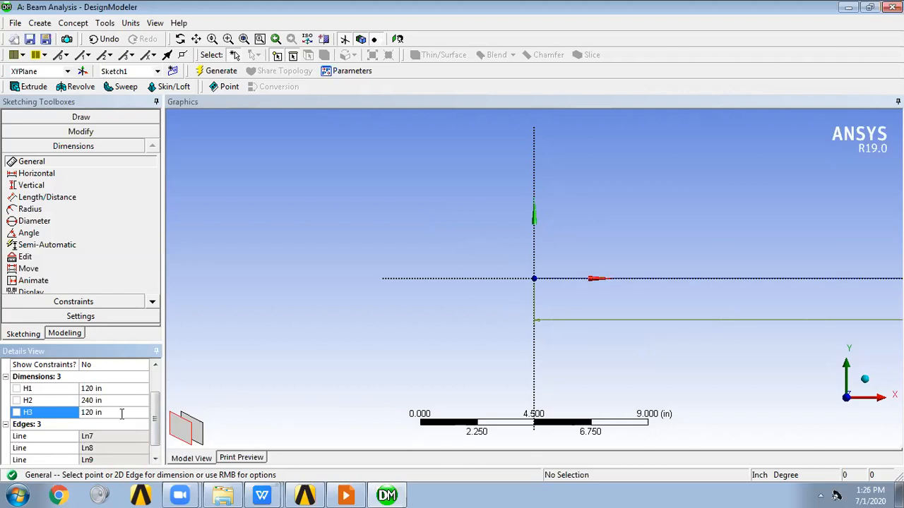
click(244, 39)
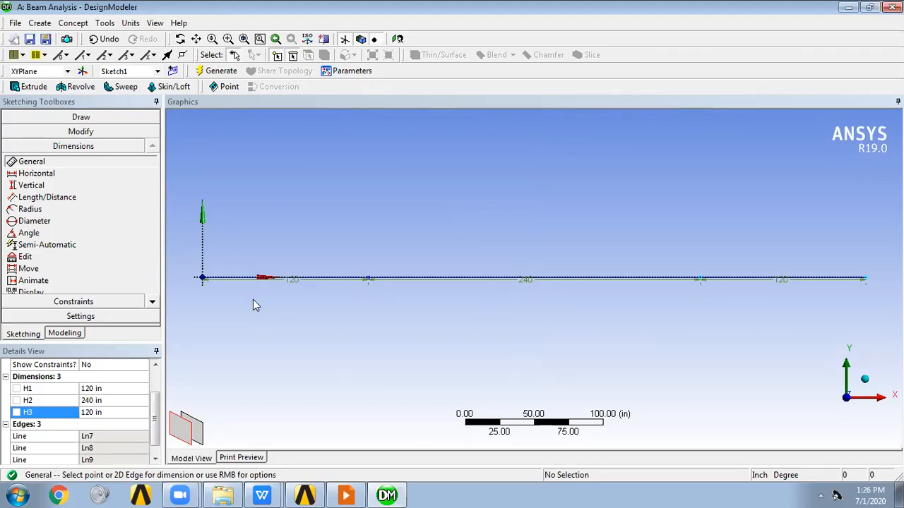
Generate a line body with Lines From Sketches, using Sketch1 as the base object and Add Material
click(65, 334)
middle_drag(618, 198, 550, 220)
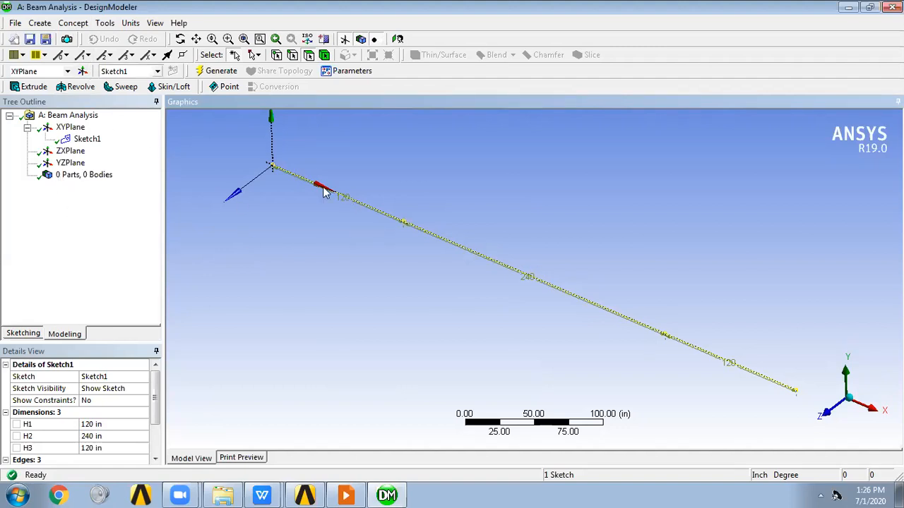
click(80, 27)
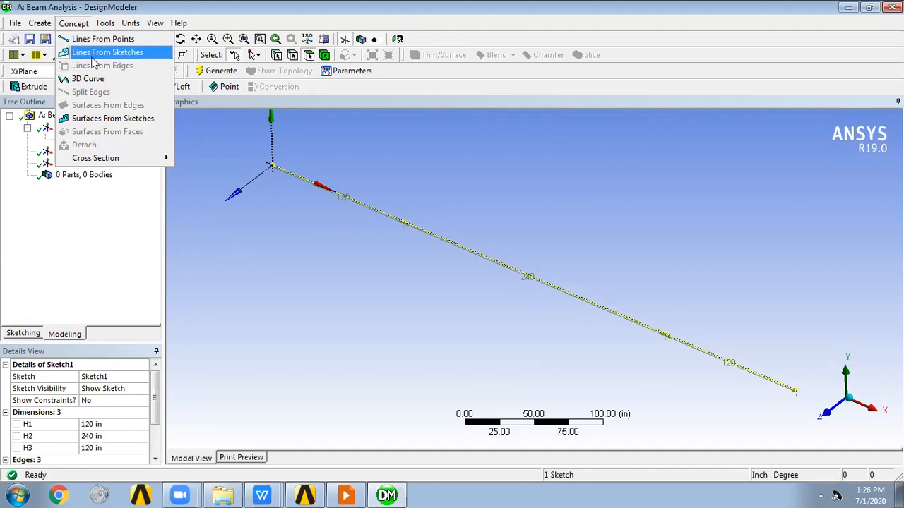
click(121, 56)
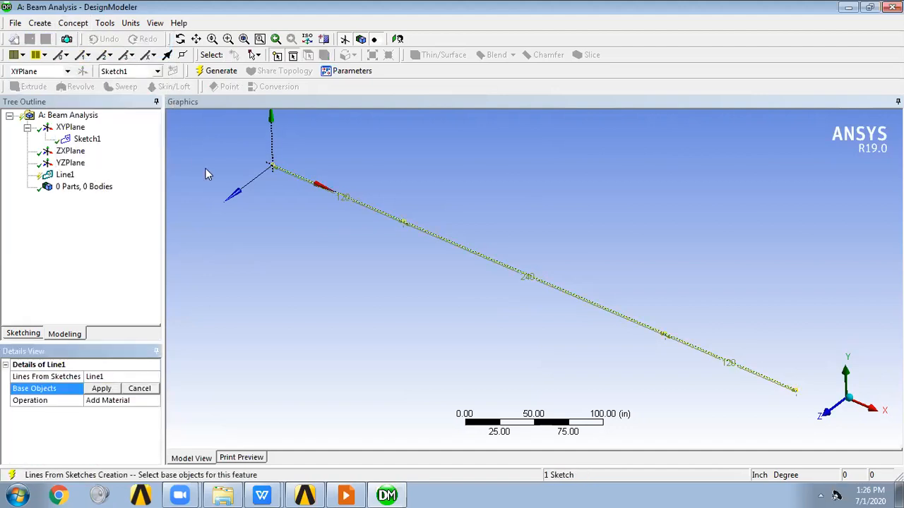
click(91, 140)
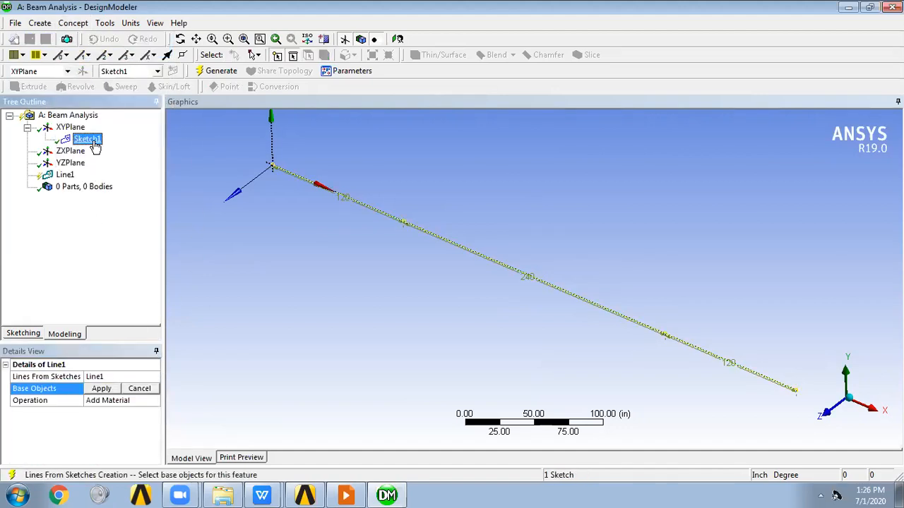
click(107, 391)
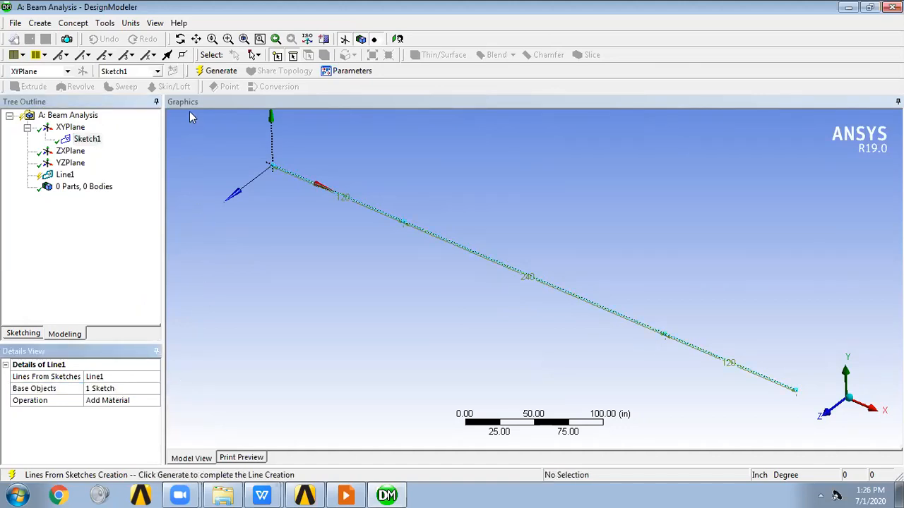
click(219, 72)
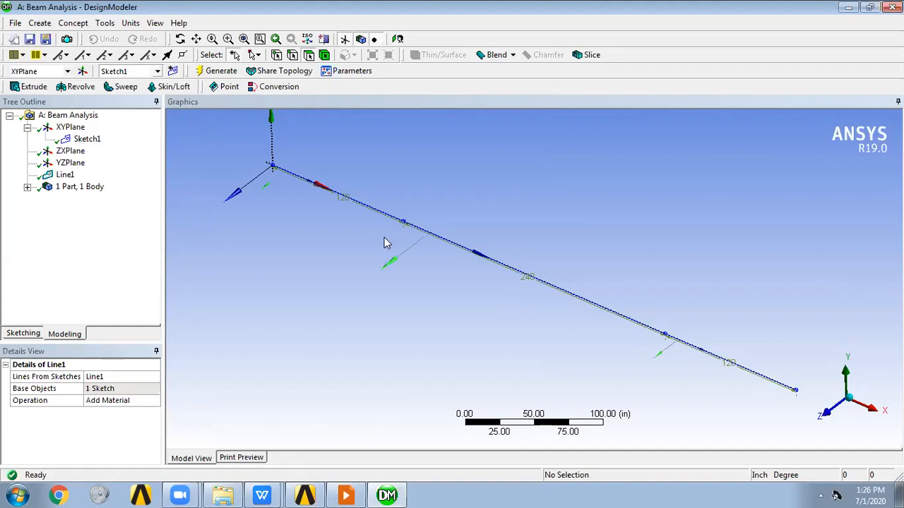
Hide the plane display, check each of the three line edges, and show the line body's vertices
click(344, 39)
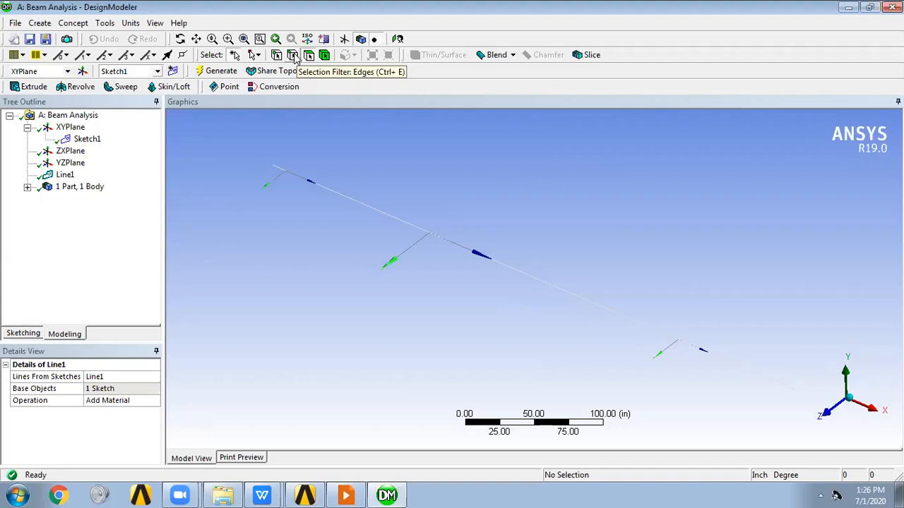
click(359, 202)
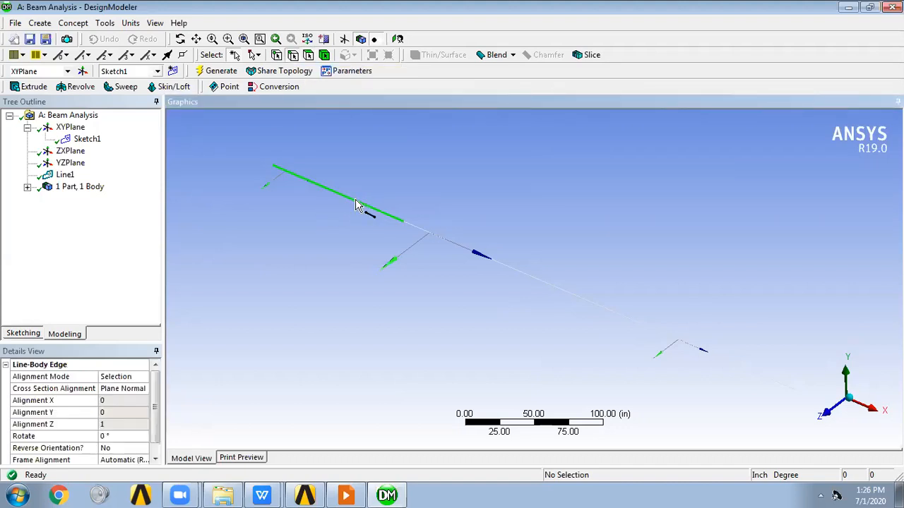
click(459, 249)
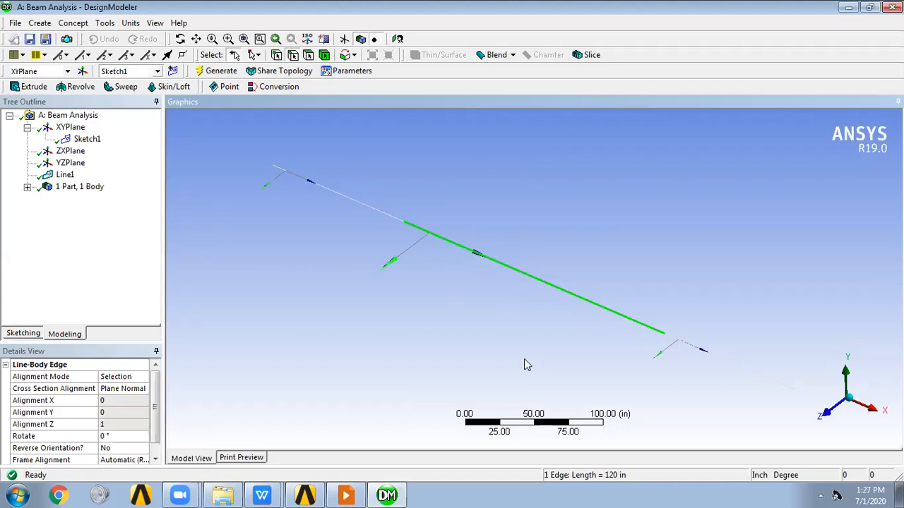
click(714, 362)
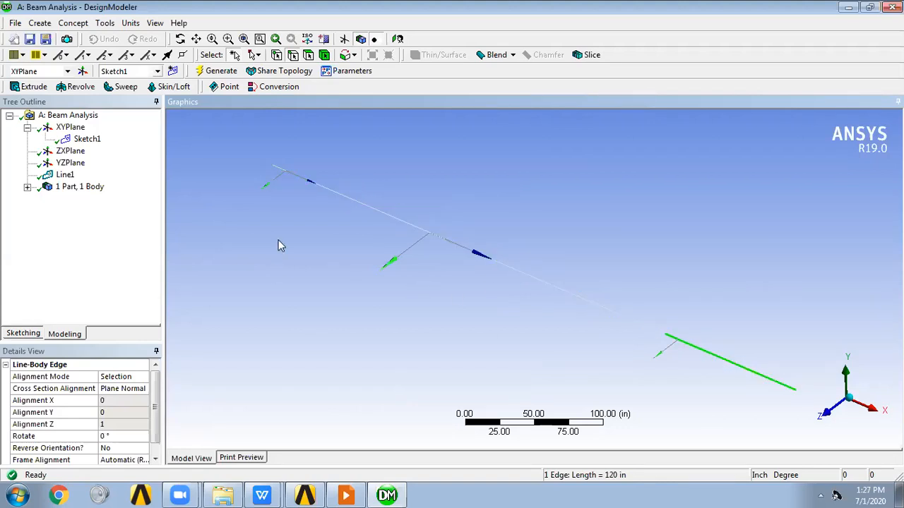
click(184, 55)
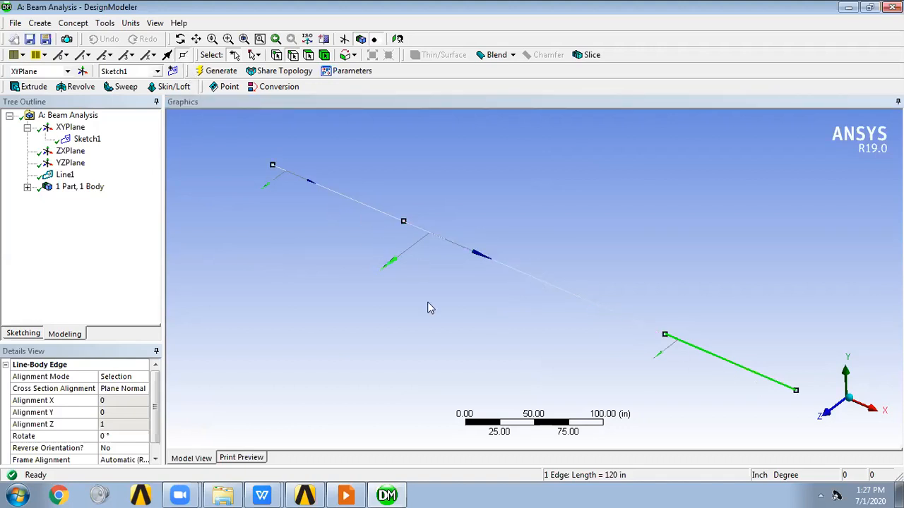
click(342, 308)
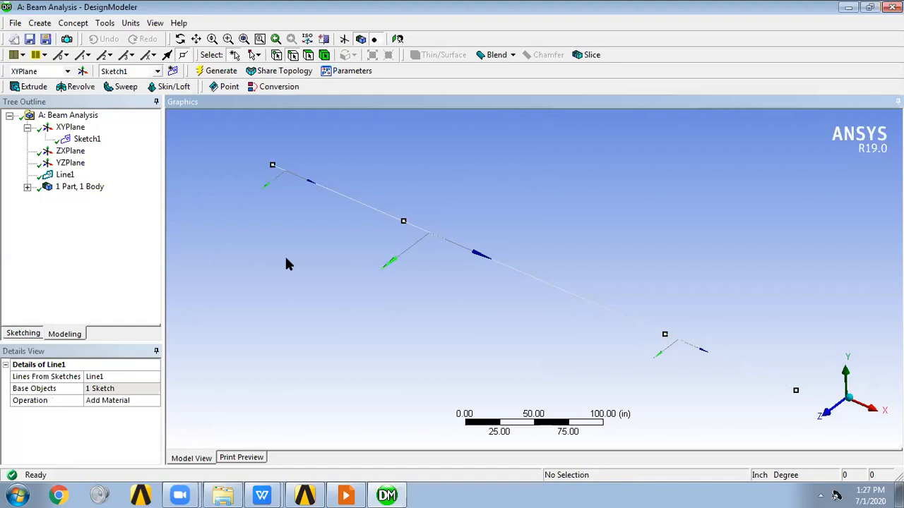
Select the Line Body under the part and examine its details, including the cross section assignment
click(27, 188)
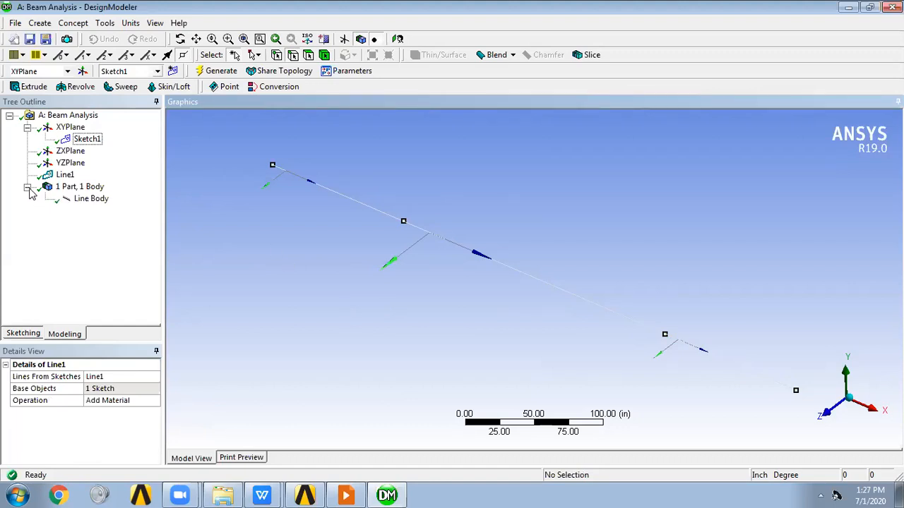
click(89, 198)
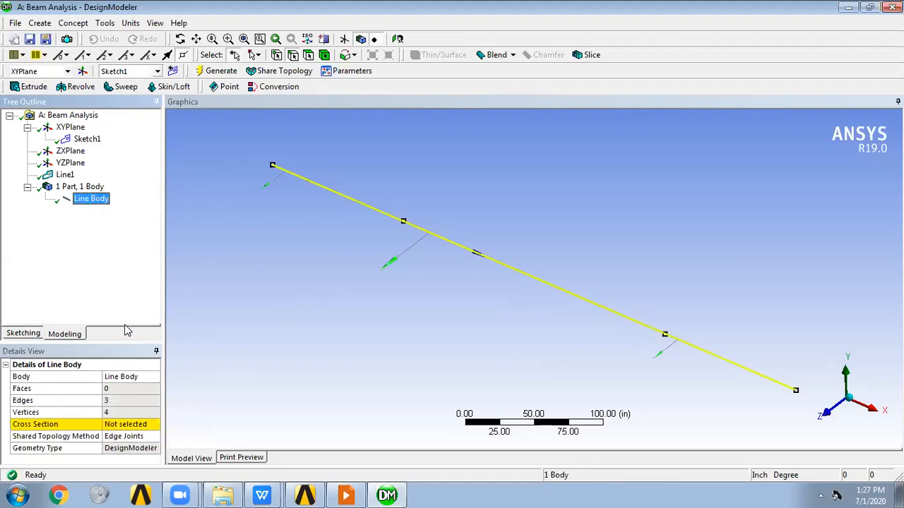
drag(120, 342, 121, 312)
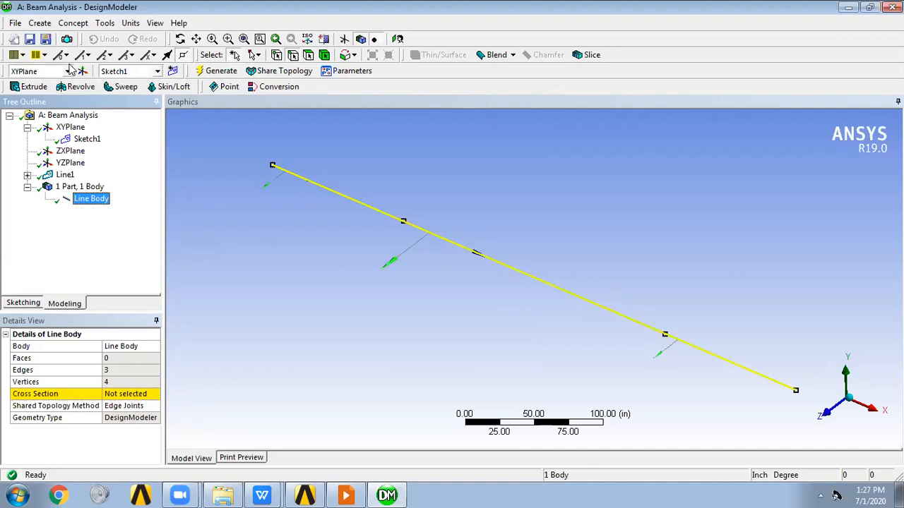
Add an I Section cross section to the beam model
click(83, 24)
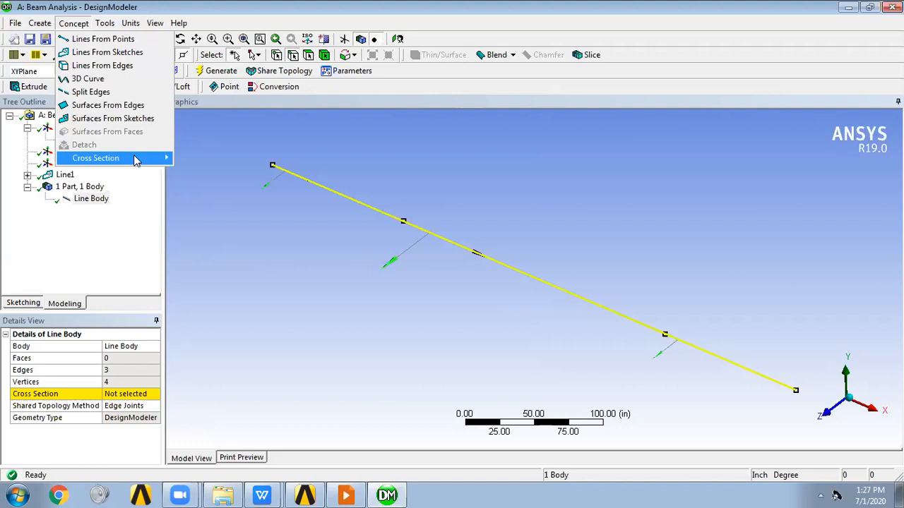
mouse_move(138, 158)
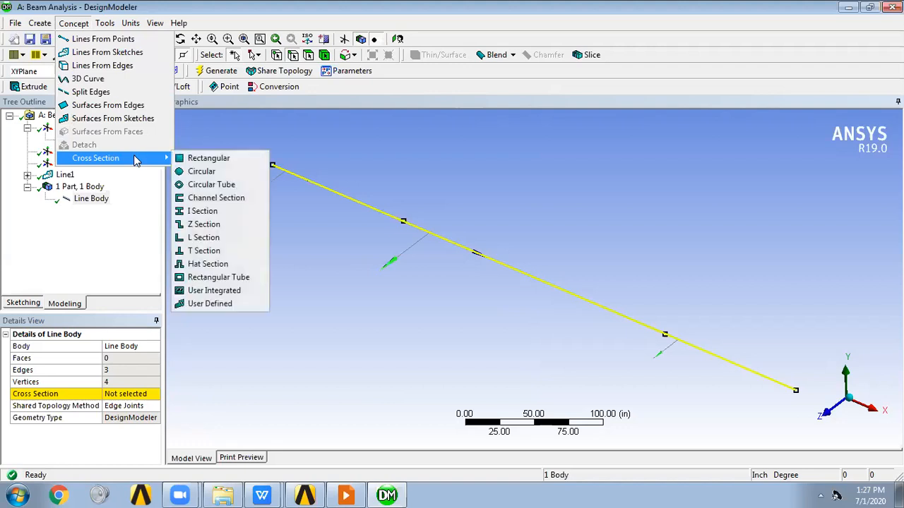
click(209, 213)
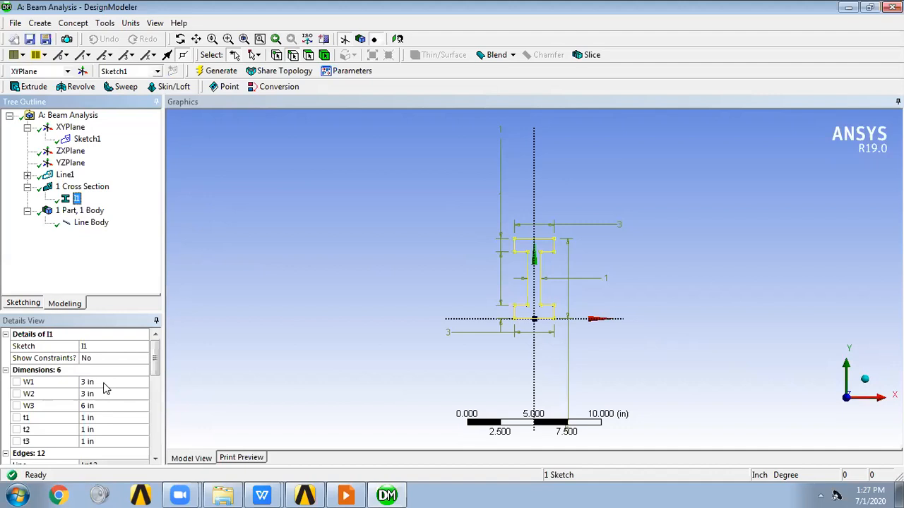
Set the I section's flange widths W1 and W2 to 15 in and its overall height W3 to 30 in
click(103, 383)
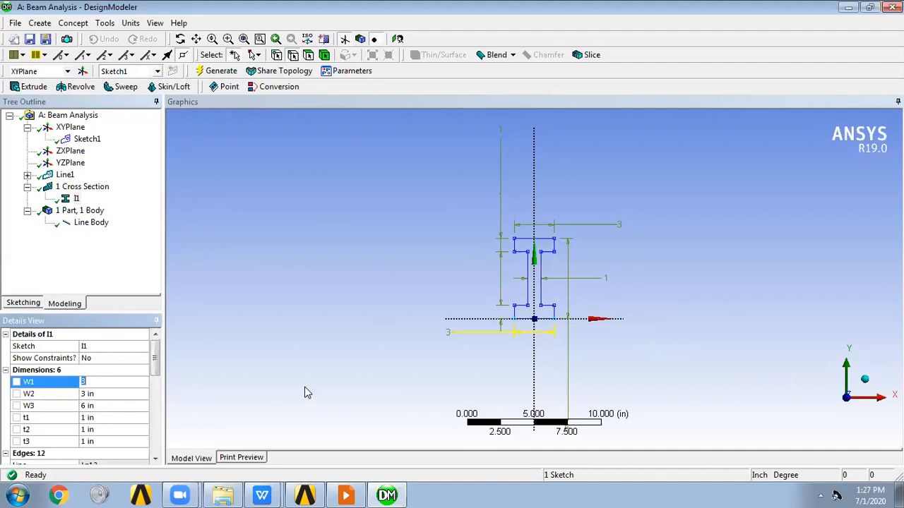
text(15)
click(307, 392)
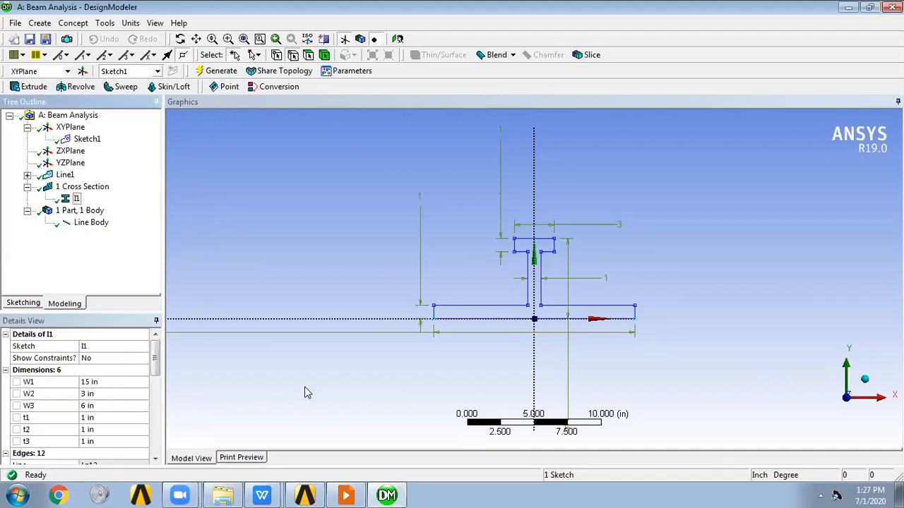
click(109, 394)
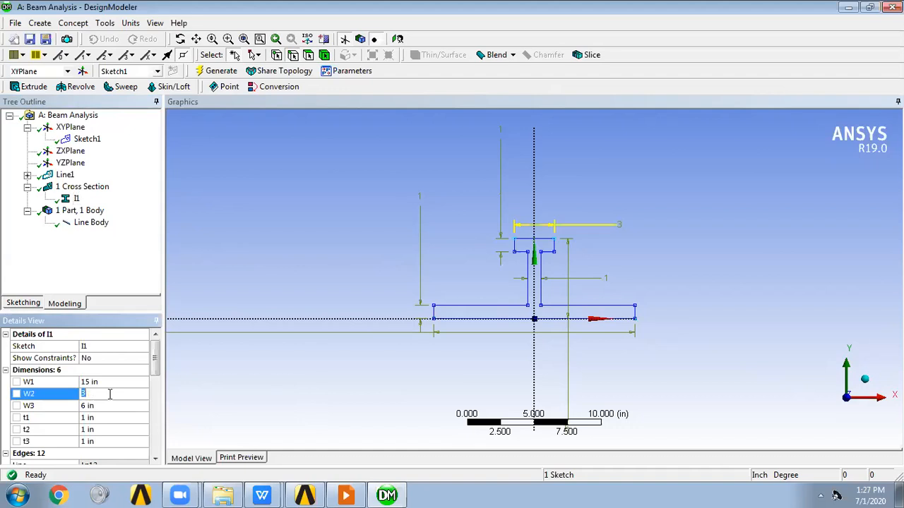
text(15)
key(Return)
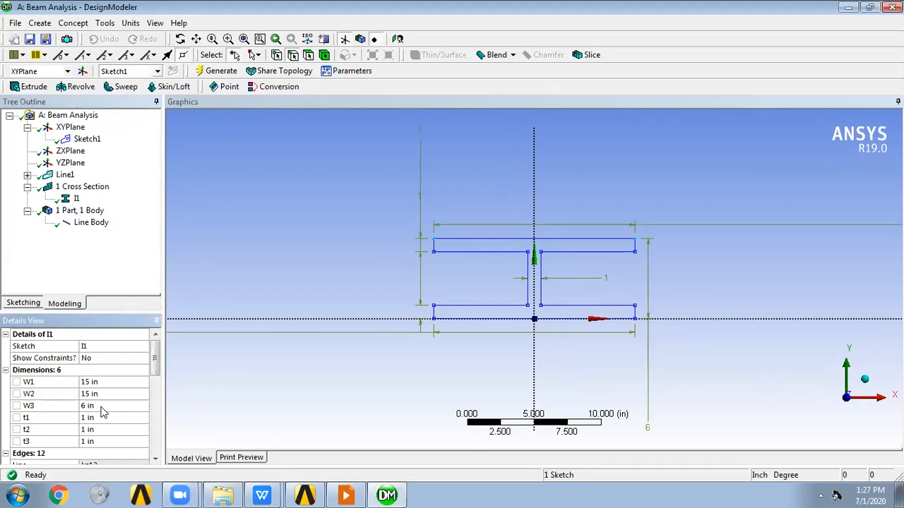
click(102, 409)
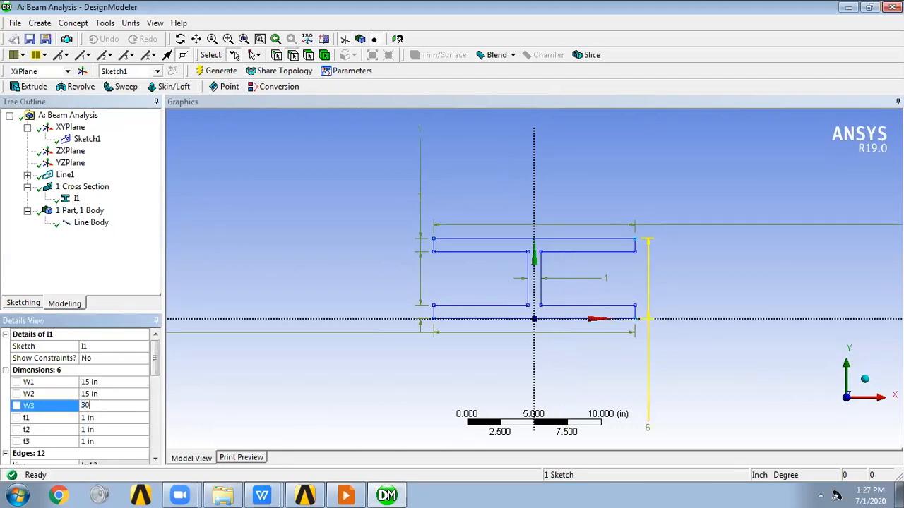
text(30)
key(Return)
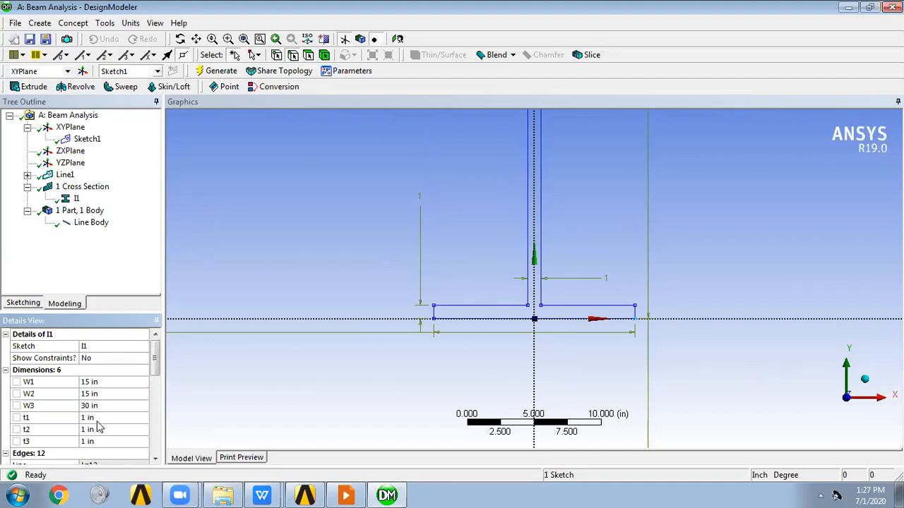
Set the I section's flange thicknesses t1 and t2 to 1.1 in and its web thickness t3 to 0.6 in
click(118, 419)
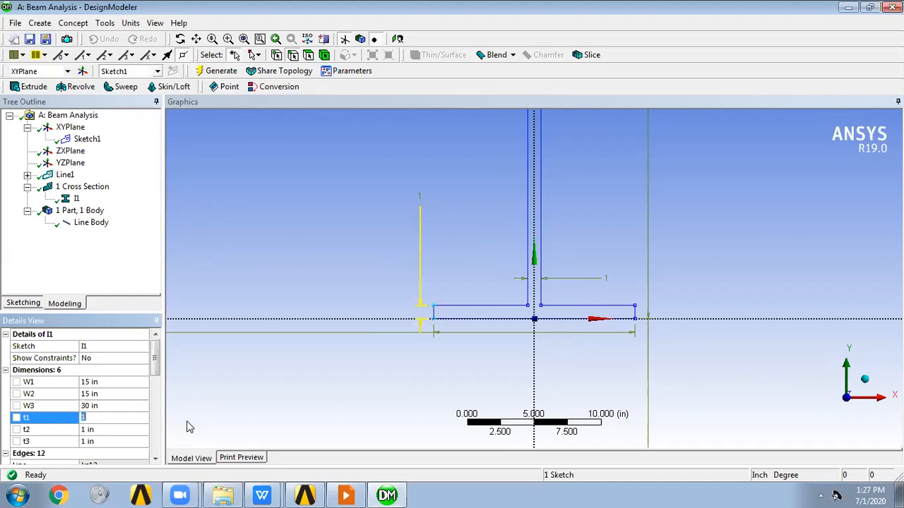
text(1.1)
key(Return)
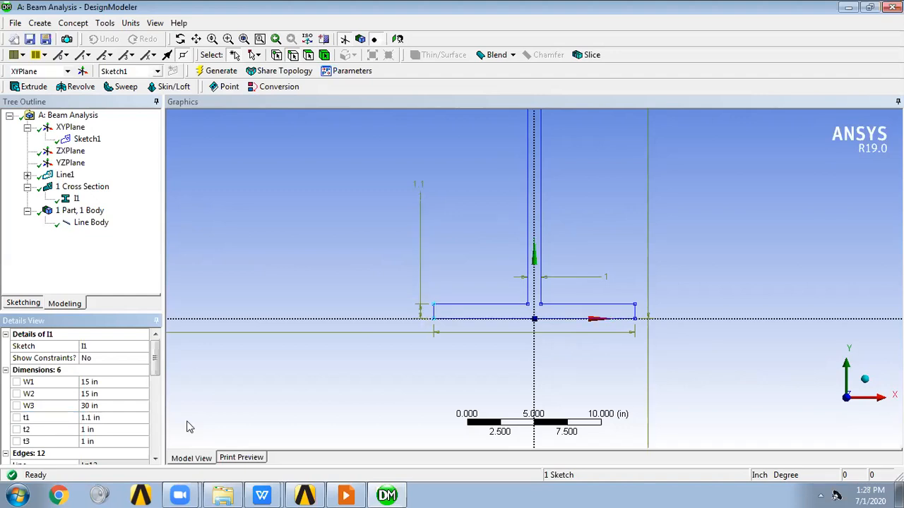
click(138, 428)
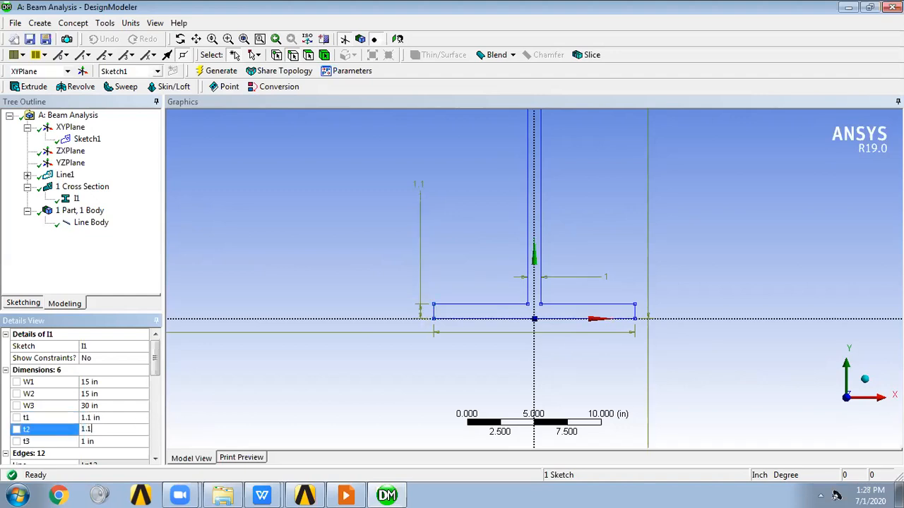
text(1.1)
key(Return)
click(96, 441)
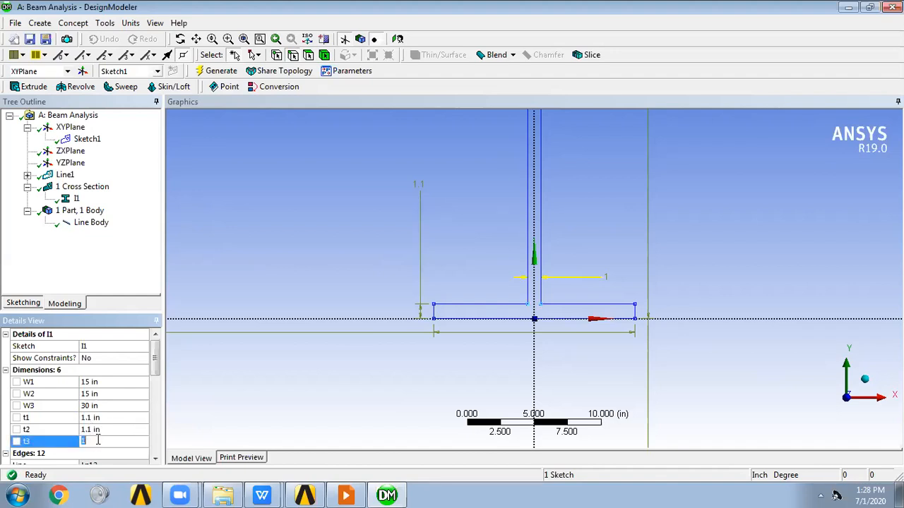
key(Return)
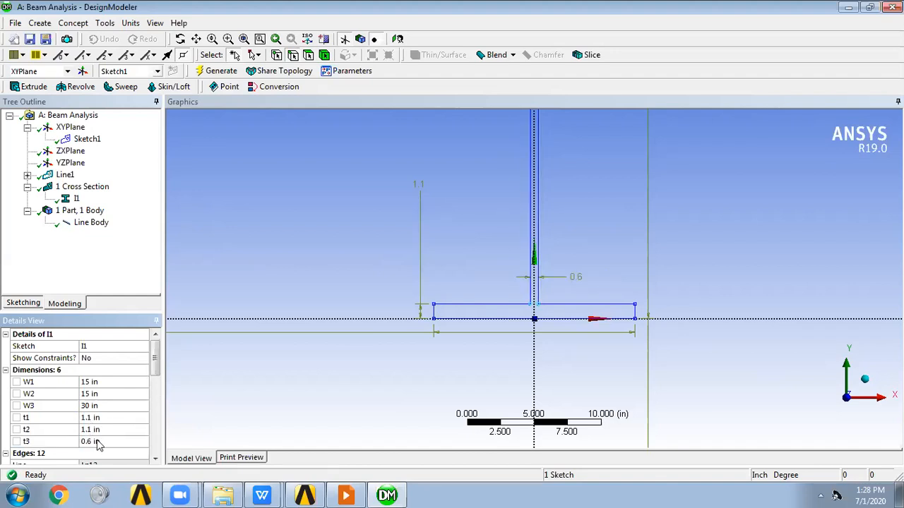
Assign the I1 cross section to the Line Body
scroll(437, 185, up, 1)
ctrl+middle_drag(437, 185, 402, 241)
scroll(421, 210, down, 7)
scroll(405, 259, down, 2)
scroll(400, 213, up, 2)
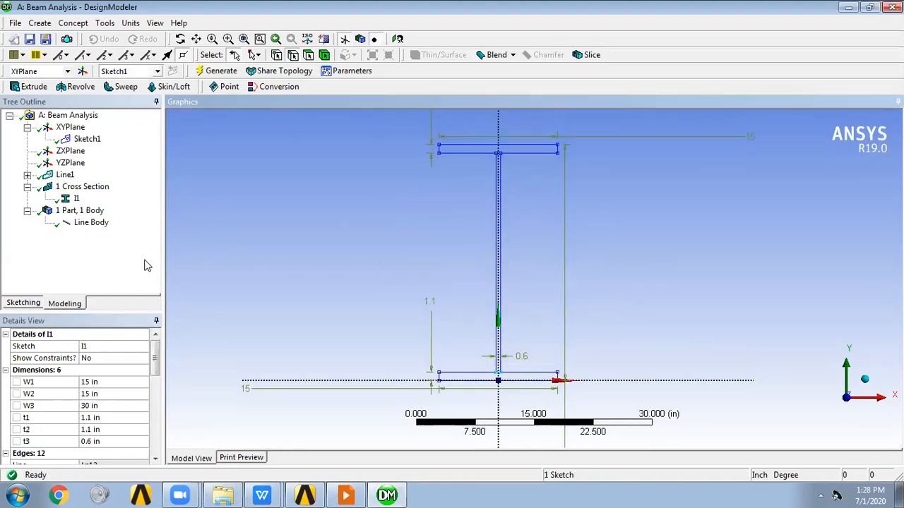
click(73, 201)
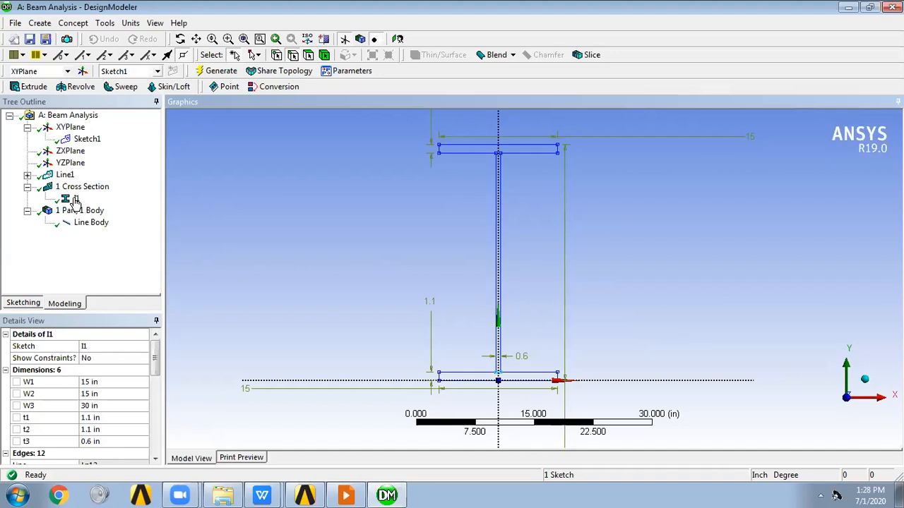
click(99, 225)
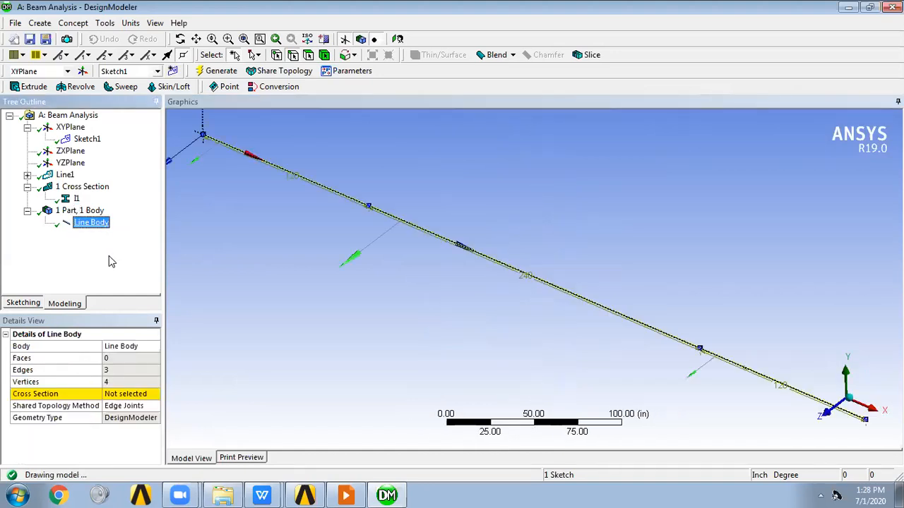
drag(162, 349, 208, 352)
click(179, 394)
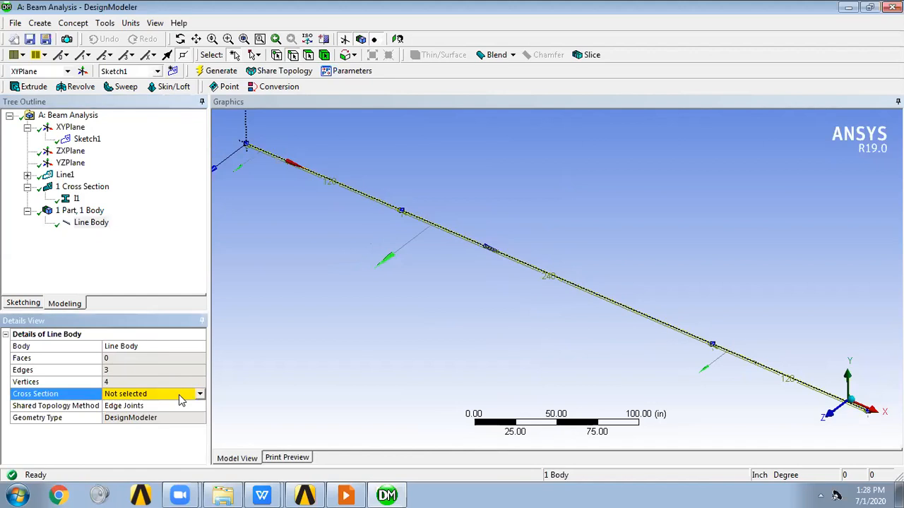
click(199, 393)
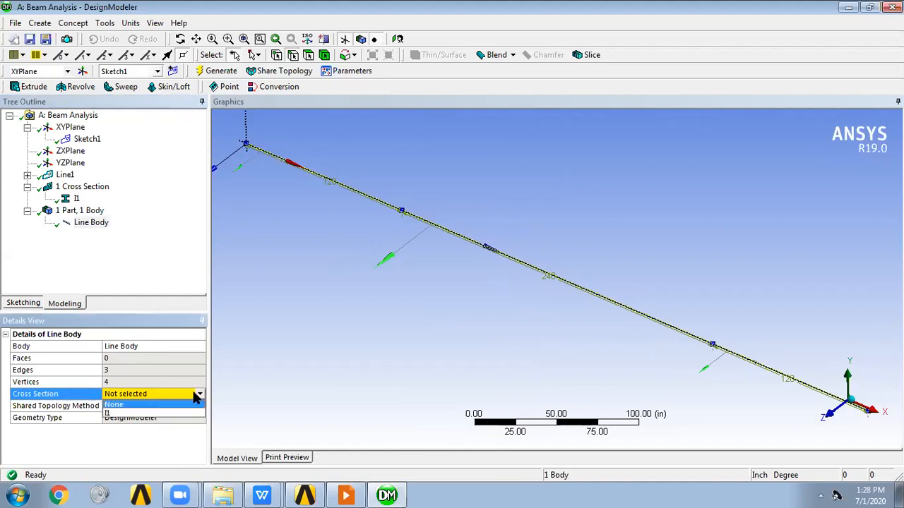
click(117, 414)
Hide the plane display, select the Line Body and display its cross section as a solid along the beam
click(274, 237)
middle_drag(274, 237, 308, 131)
click(345, 40)
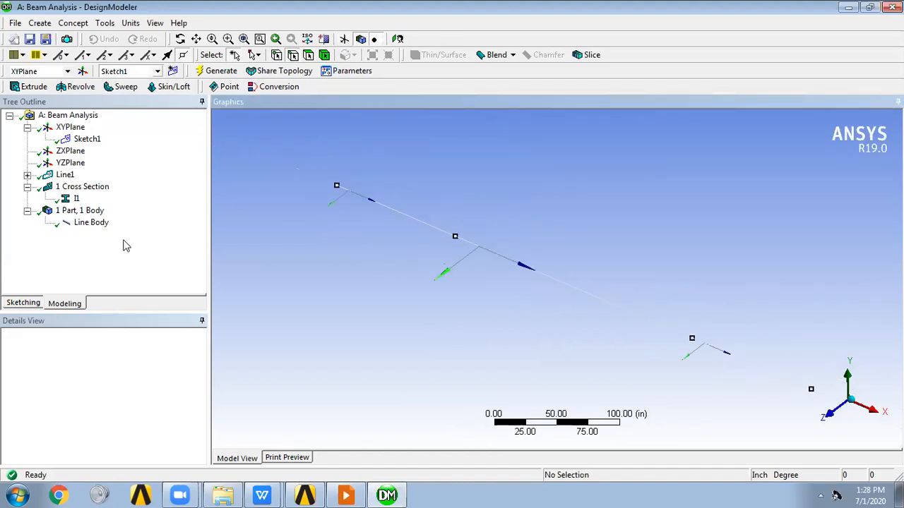
click(91, 223)
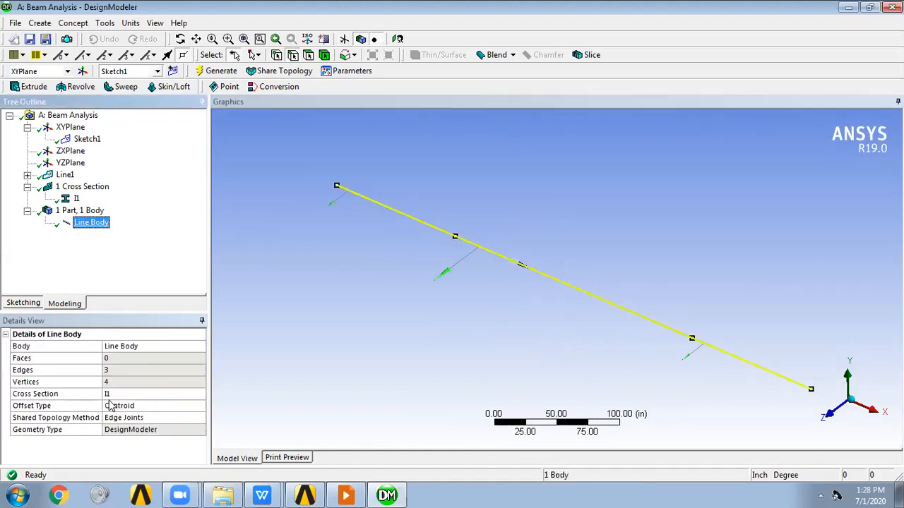
click(155, 23)
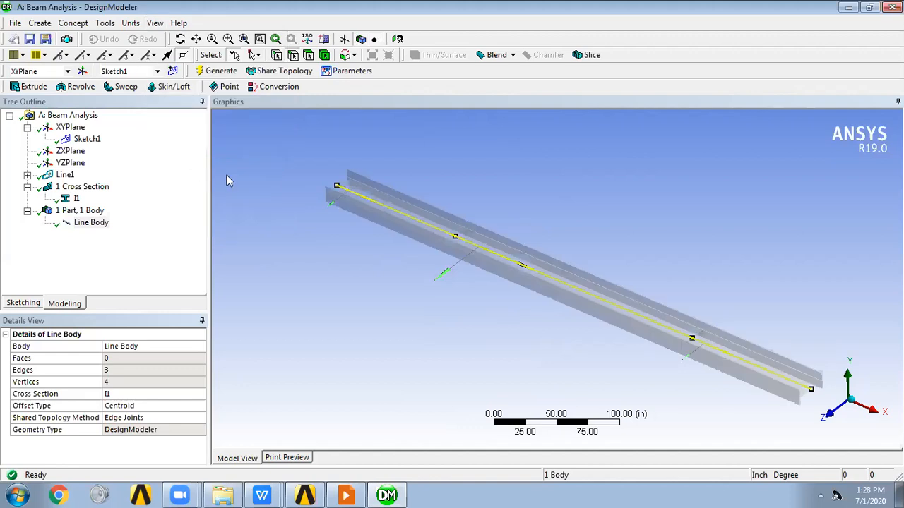
scroll(569, 230, down, 4)
scroll(611, 248, up, 3)
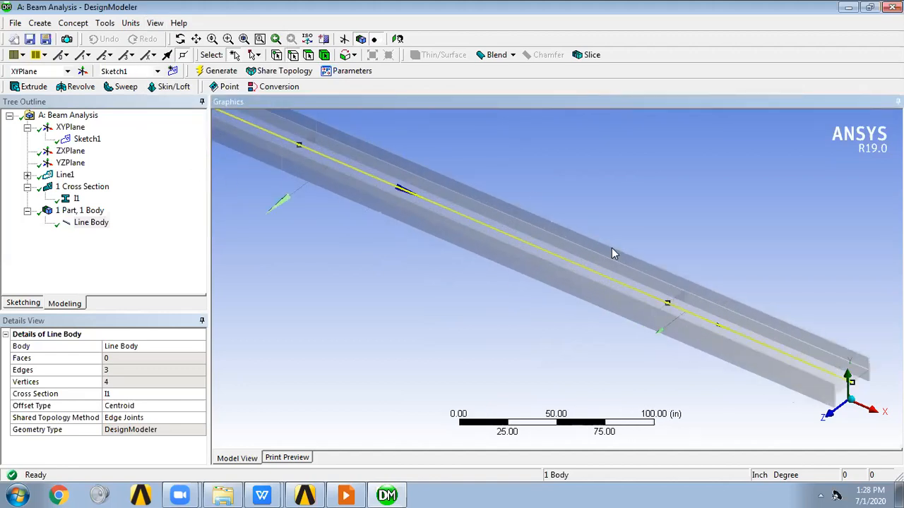
scroll(618, 244, down, 2)
drag(619, 244, 640, 257)
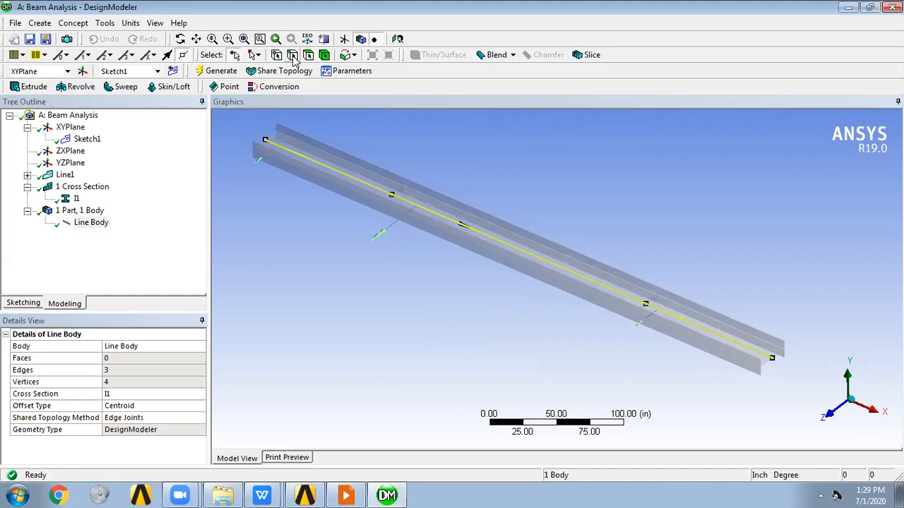
Rotate the cross section alignment by -90° on all three line-body edges and check the I section's orientation
click(304, 161)
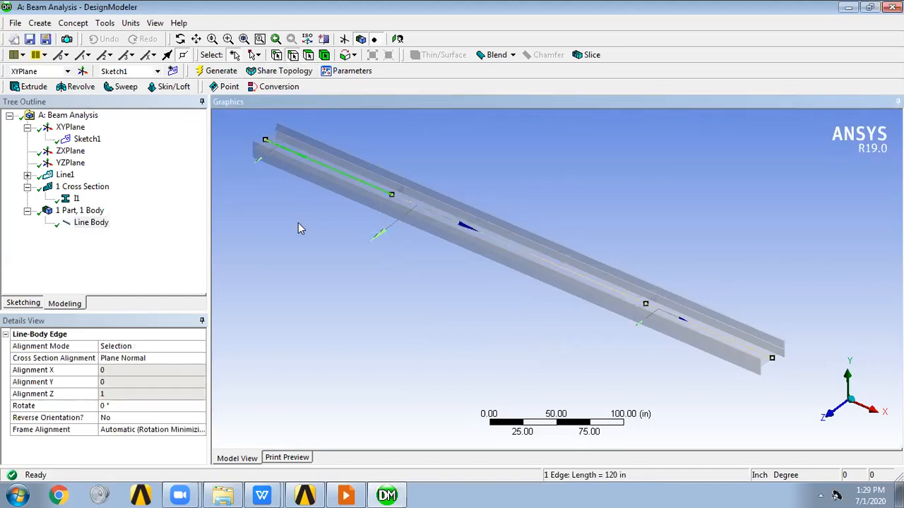
ctrl+click(427, 212)
ctrl+click(679, 319)
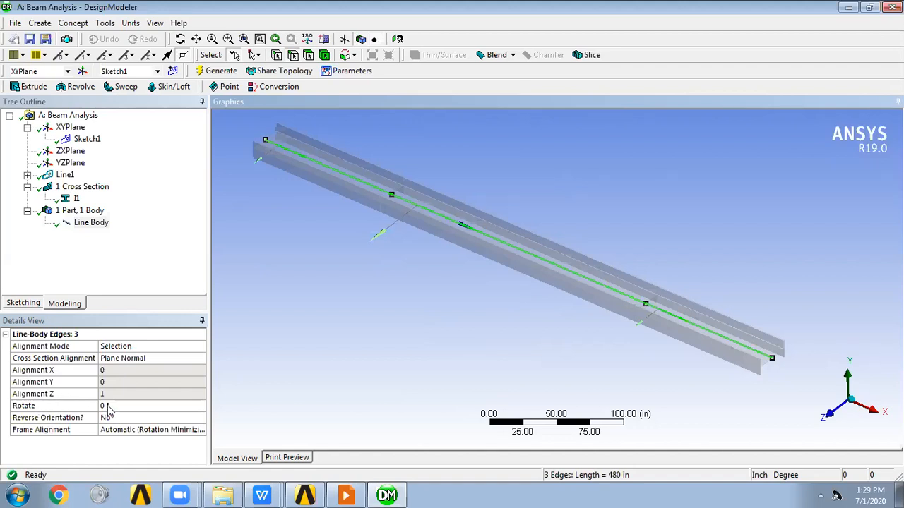
click(180, 404)
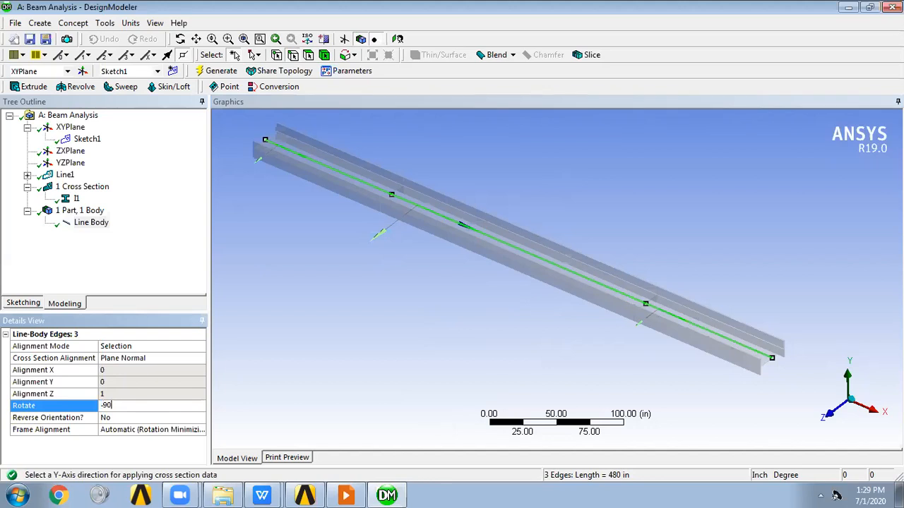
key(Return)
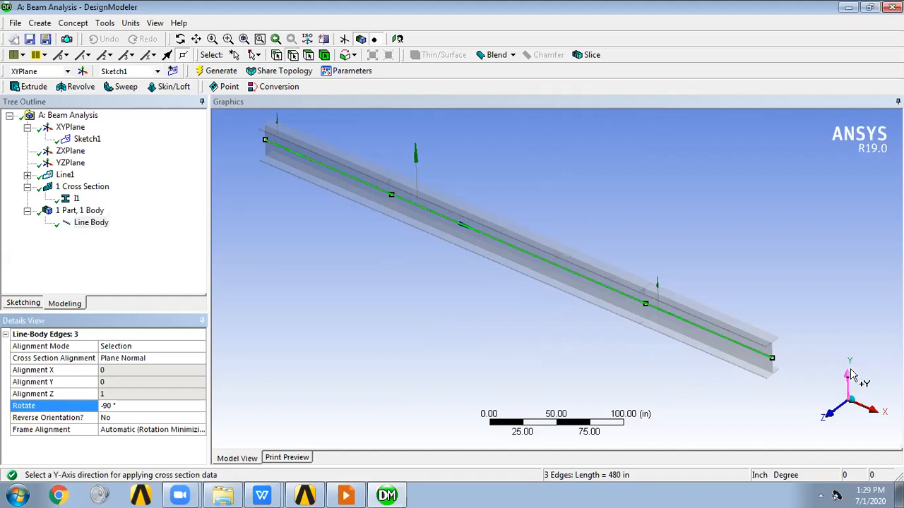
ctrl+middle_drag(696, 224, 662, 219)
scroll(662, 219, up, 2)
ctrl+middle_drag(694, 251, 587, 180)
scroll(622, 224, up, 3)
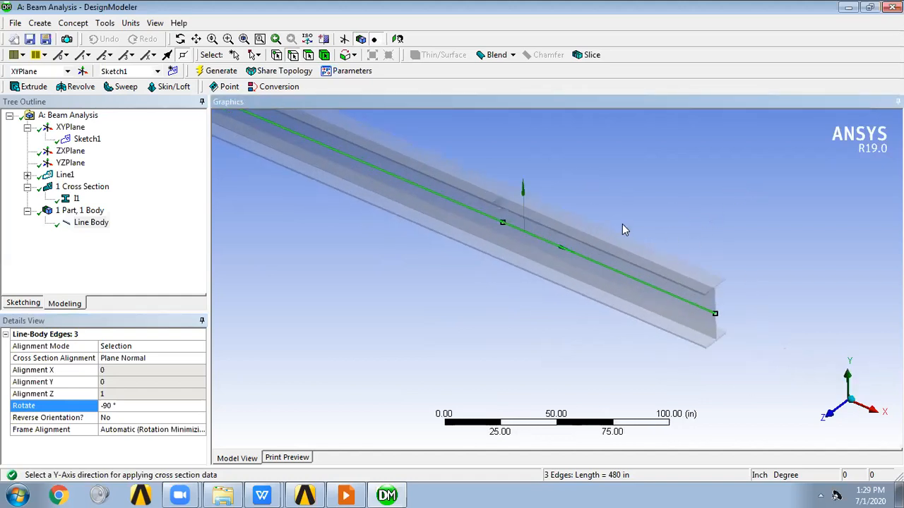
scroll(607, 230, up, 2)
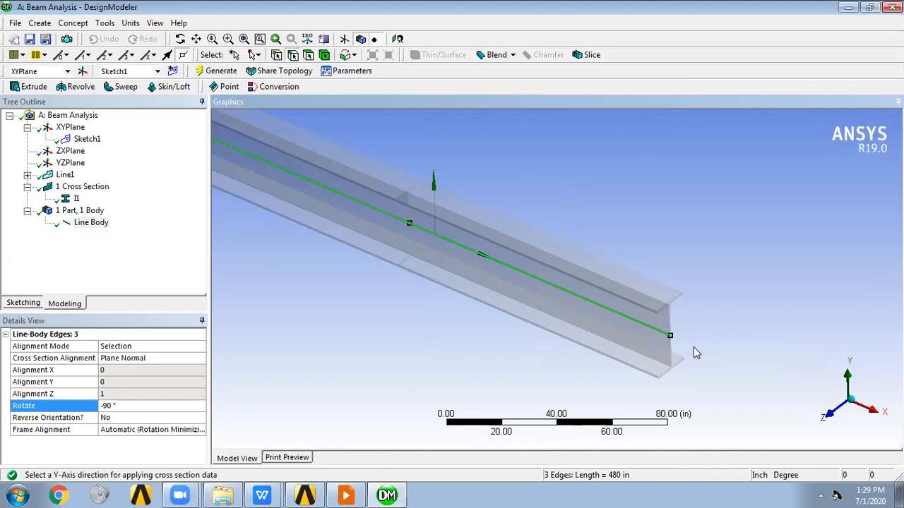
Close DesignModeler and return to the Workbench project schematic
click(14, 23)
click(148, 258)
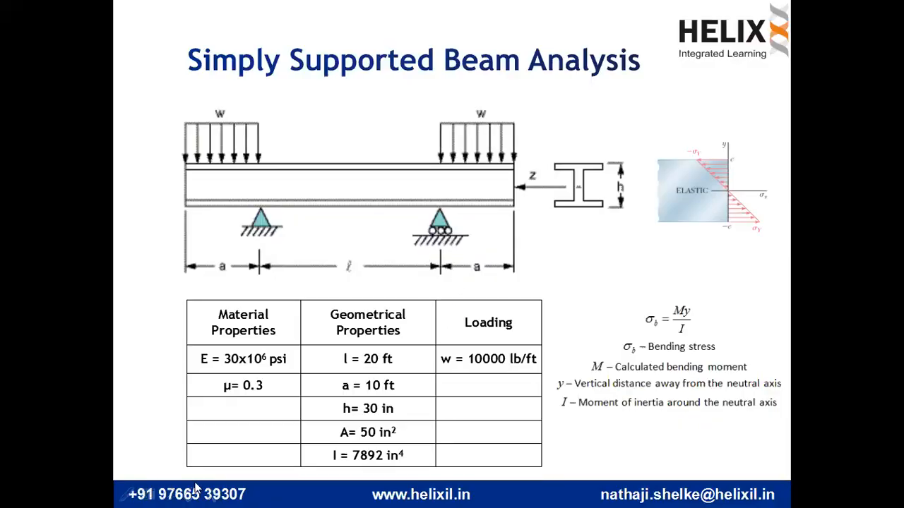
key(alt+Tab)
key(alt+Tab)
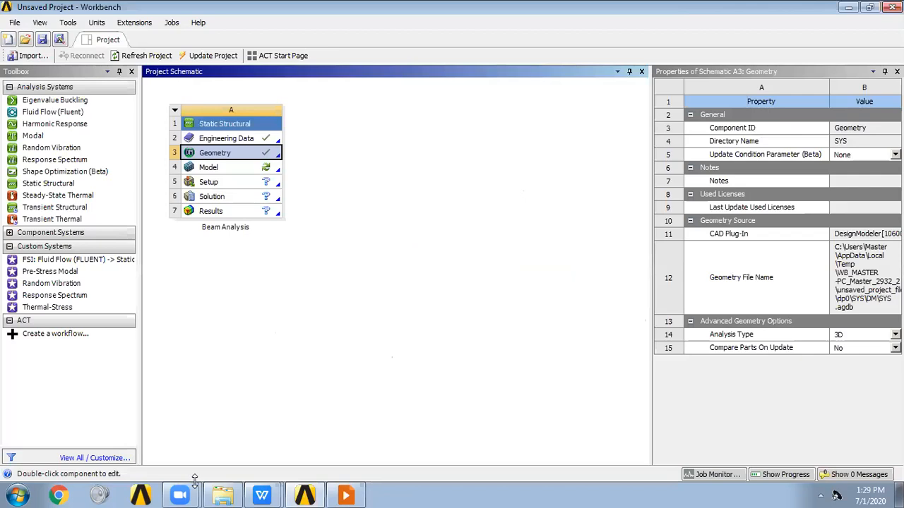
Open the Model cell of the Beam Analysis system in Mechanical and view the beam along the Z axis
click(281, 310)
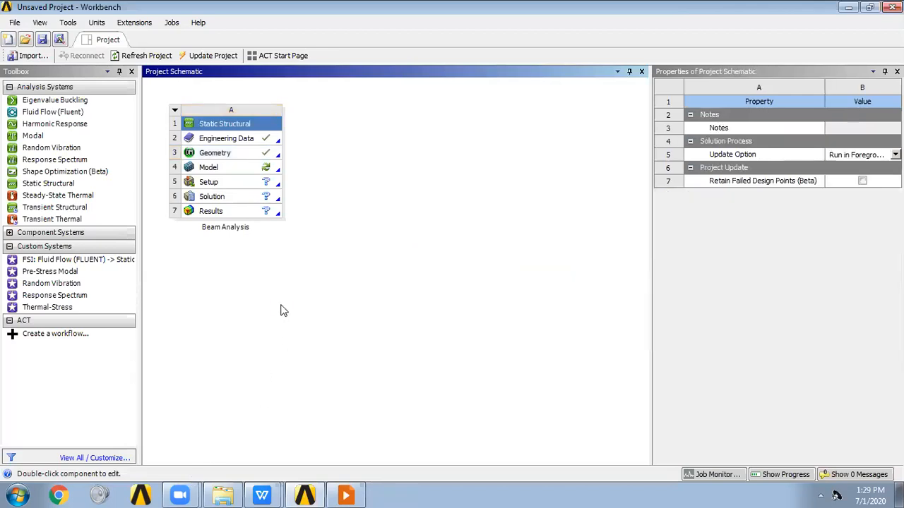
double_click(237, 170)
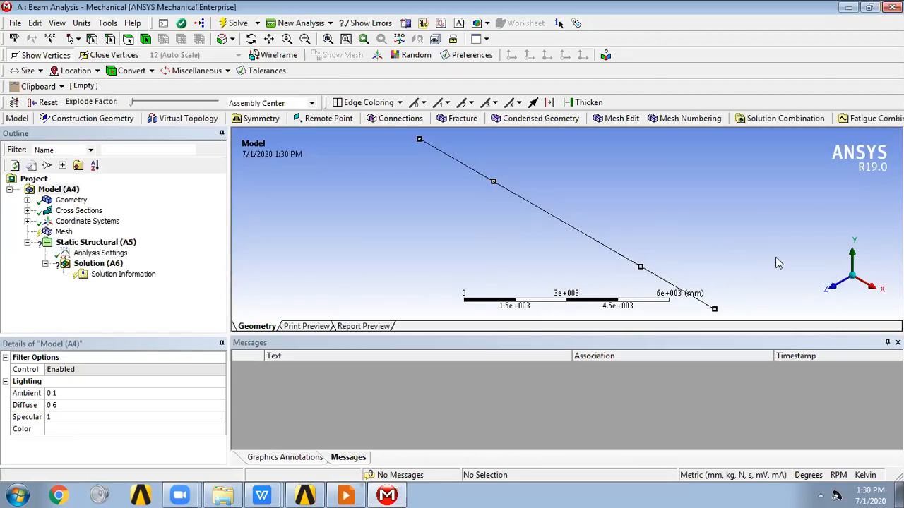
click(836, 285)
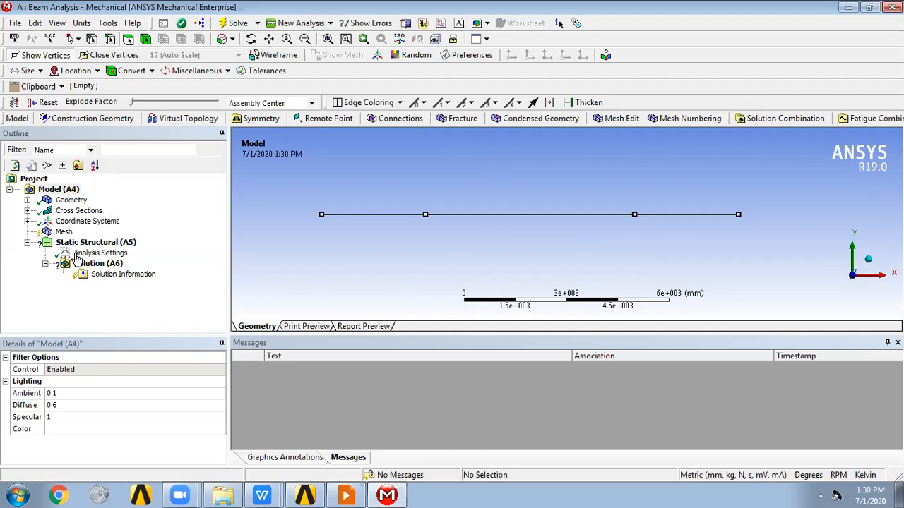
Review the details of the model's geometry, its Line Body and the I1 cross section
click(66, 193)
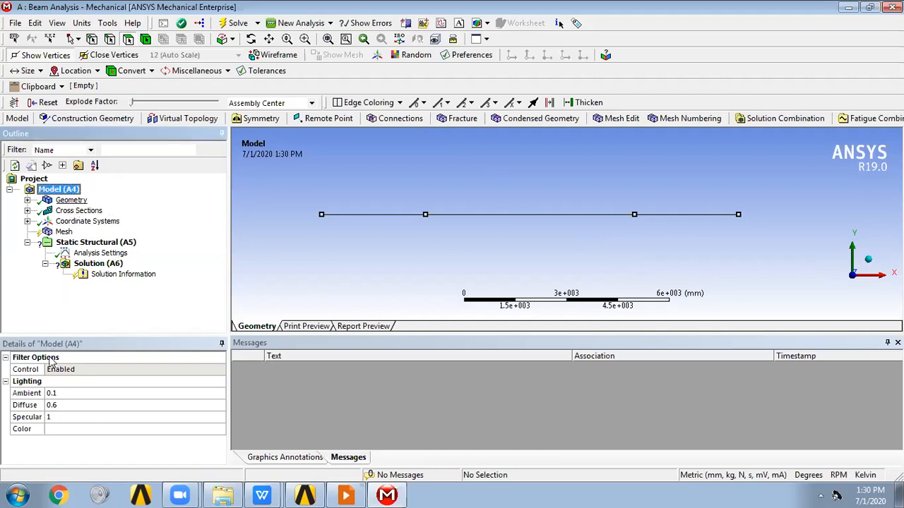
click(75, 201)
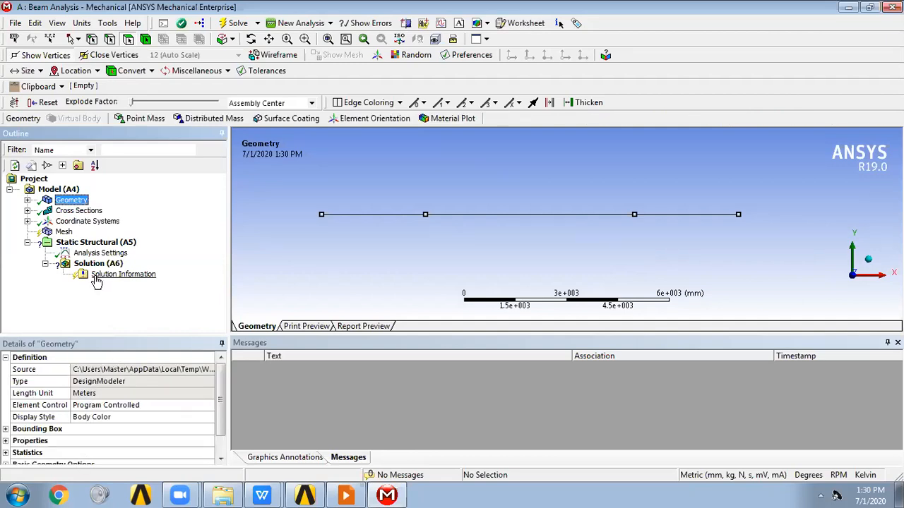
click(27, 210)
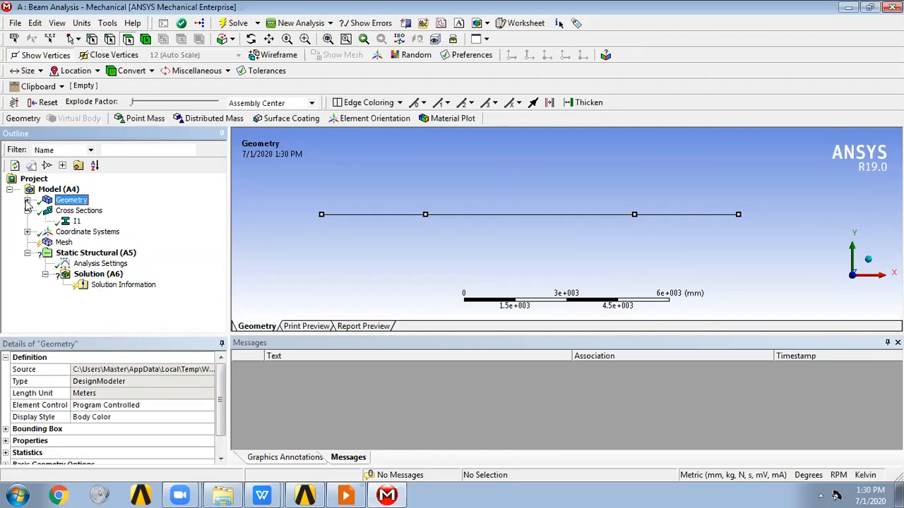
click(27, 200)
click(89, 210)
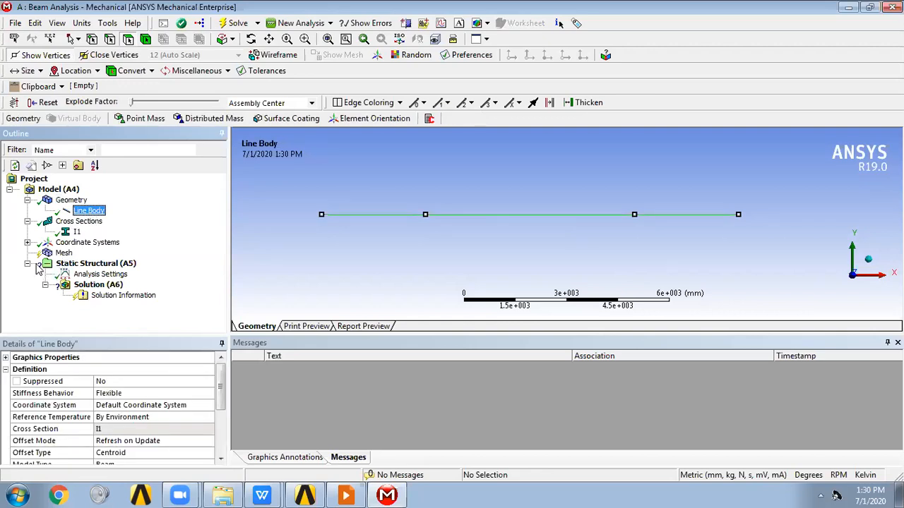
click(75, 232)
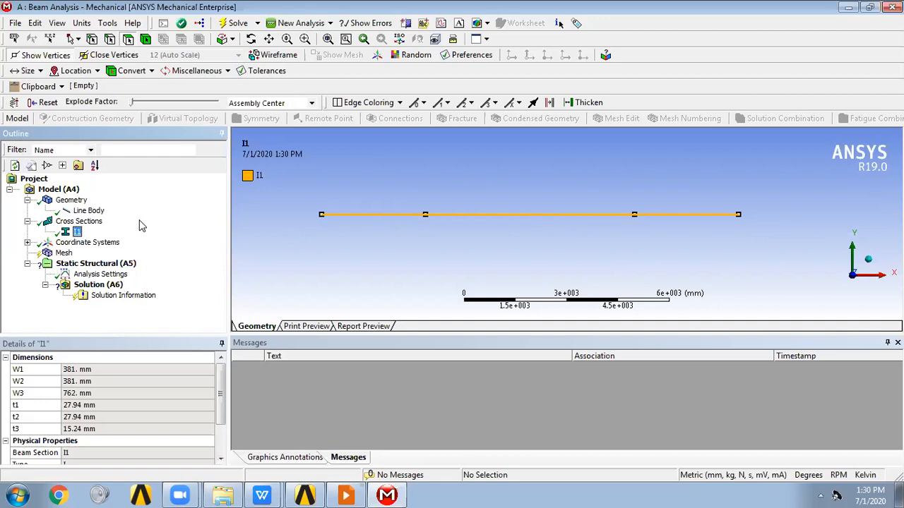
Insert a mesh sizing control and scope it to the beam's line body
click(64, 253)
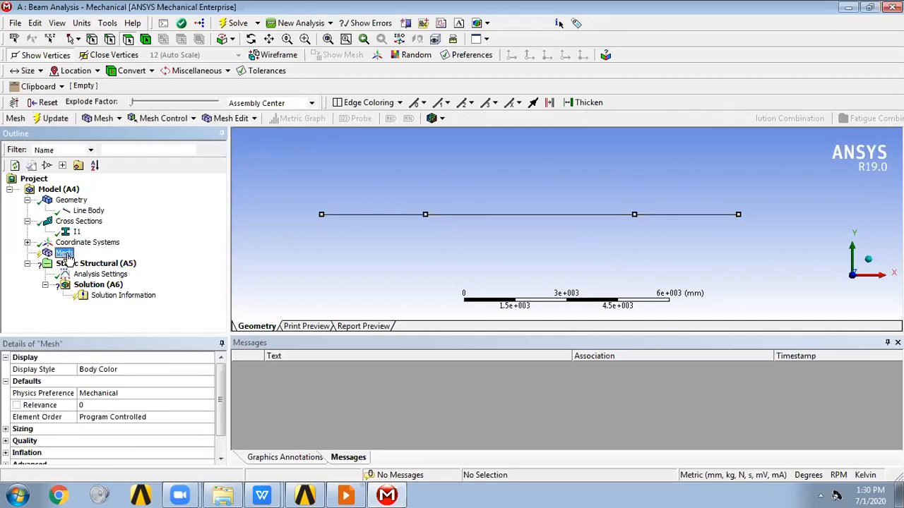
right_click(67, 257)
mouse_move(212, 262)
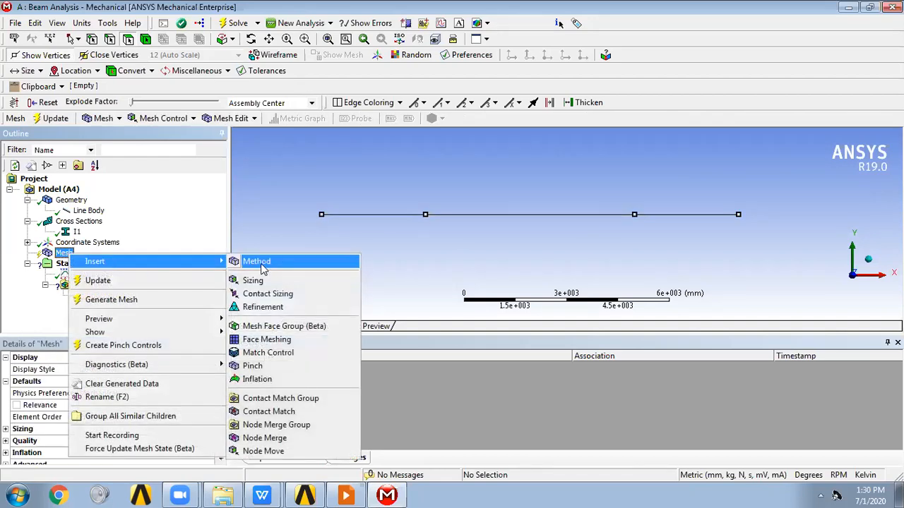
click(278, 280)
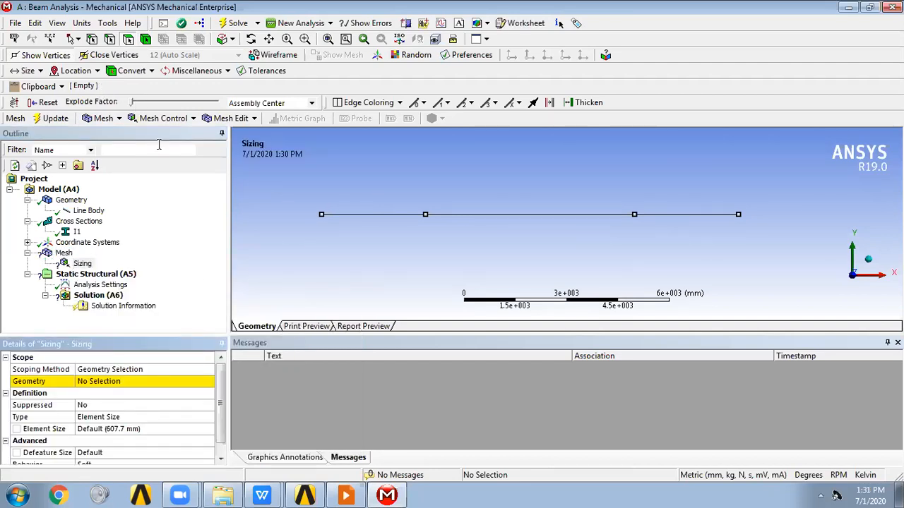
click(146, 41)
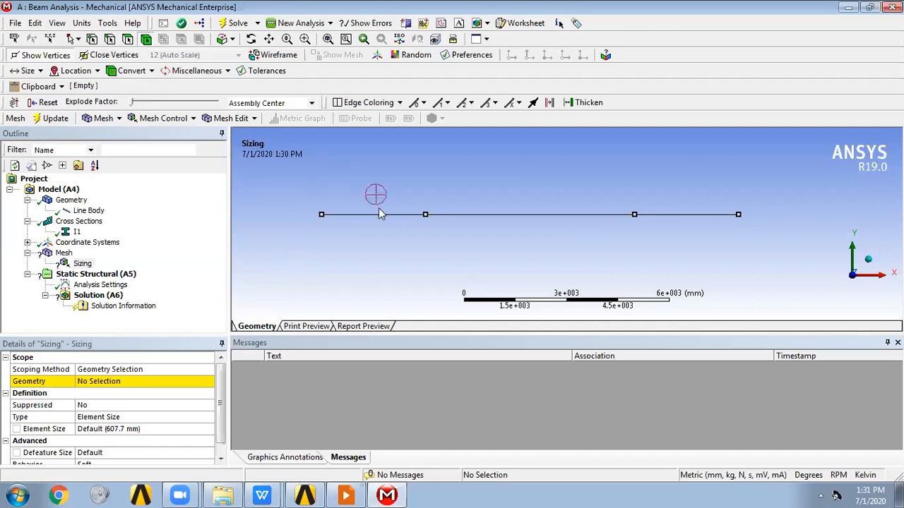
click(385, 220)
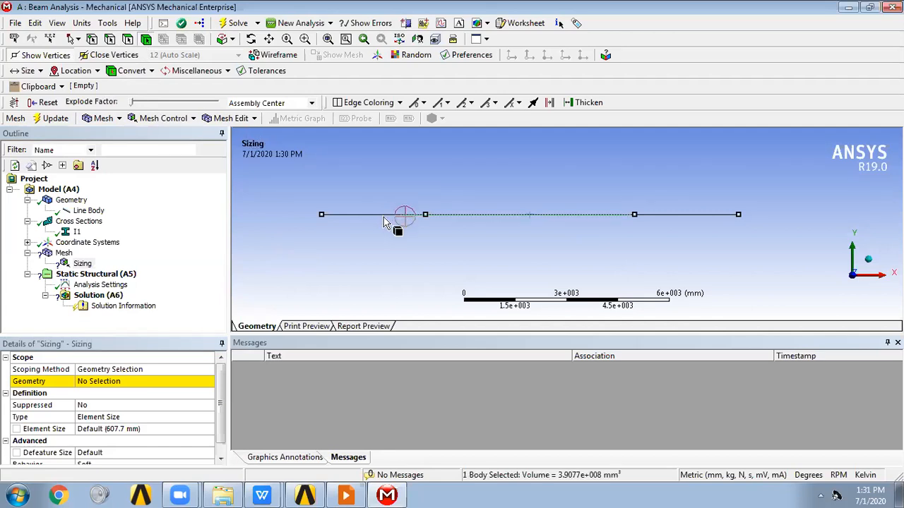
click(145, 381)
click(110, 382)
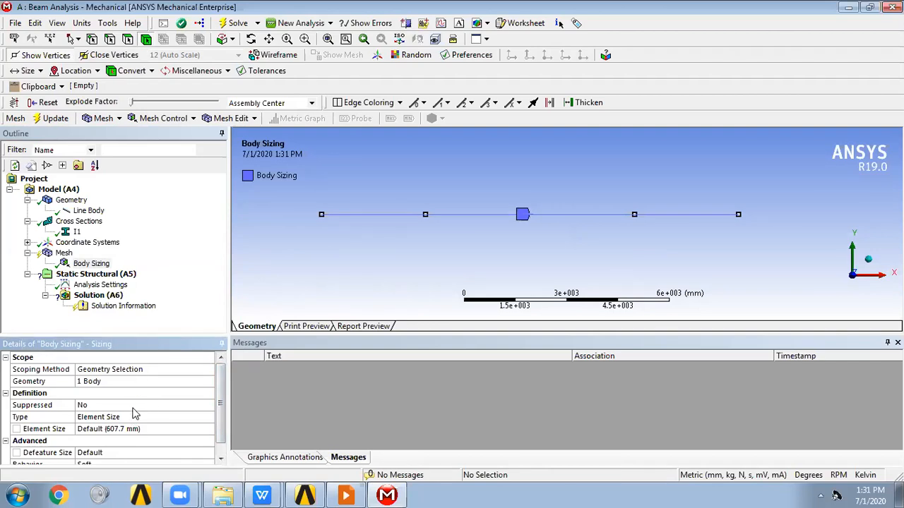
Switch the units to U.S. Customary (in, lbm, lbf, °F, s, V, A) and set the body sizing's element size to 1 in
click(82, 24)
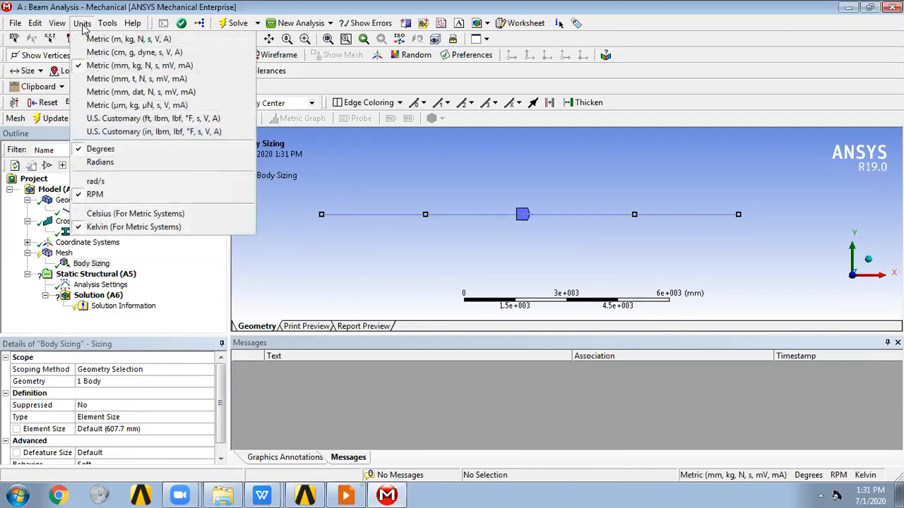
click(152, 131)
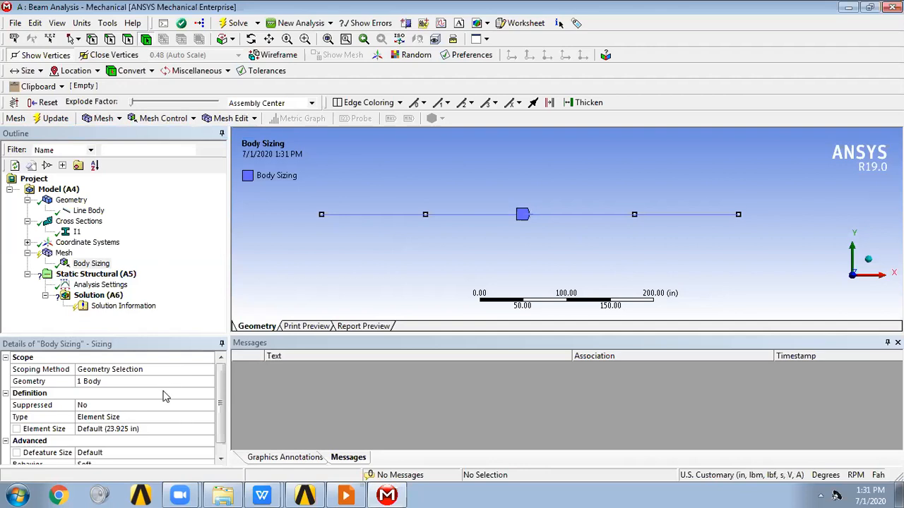
click(156, 428)
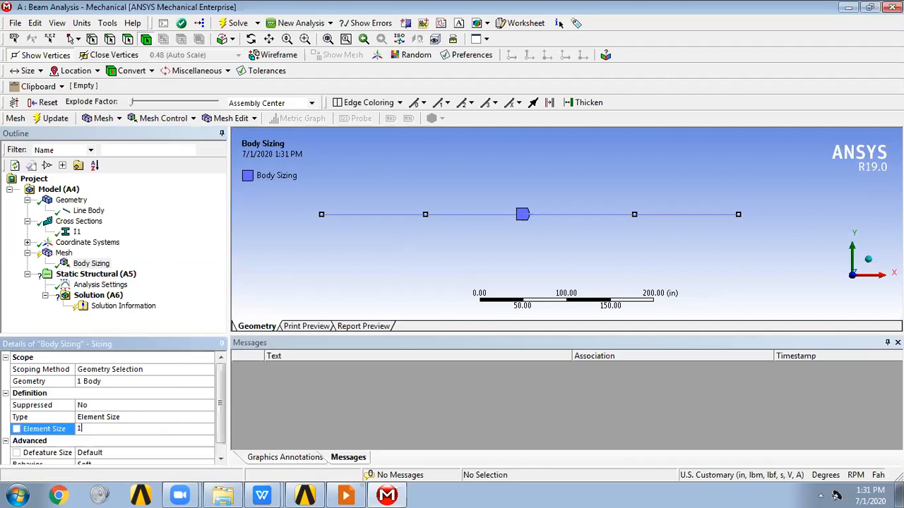
key(Return)
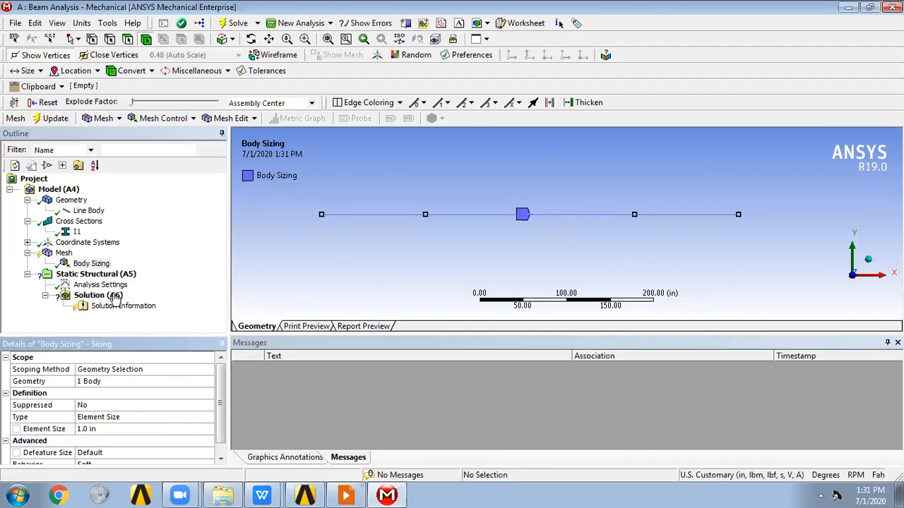
Generate the mesh and display it on the beam
right_click(68, 252)
click(121, 299)
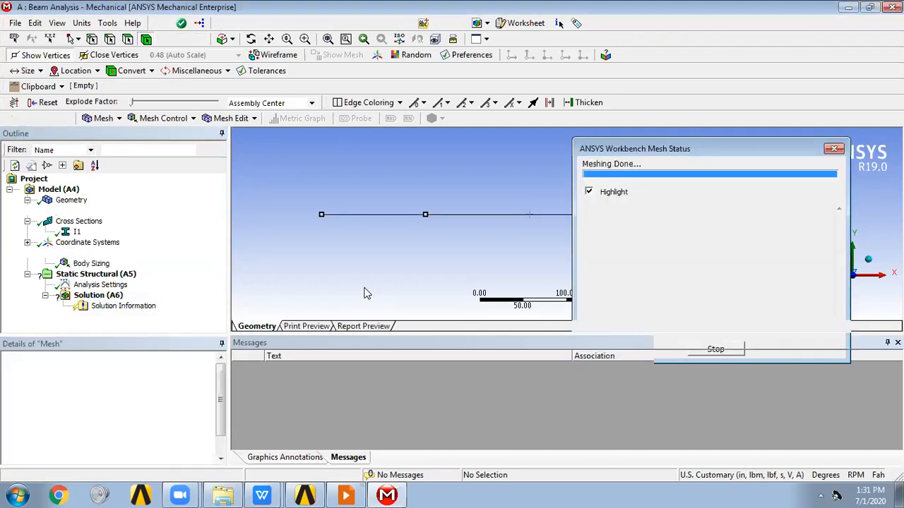
click(342, 54)
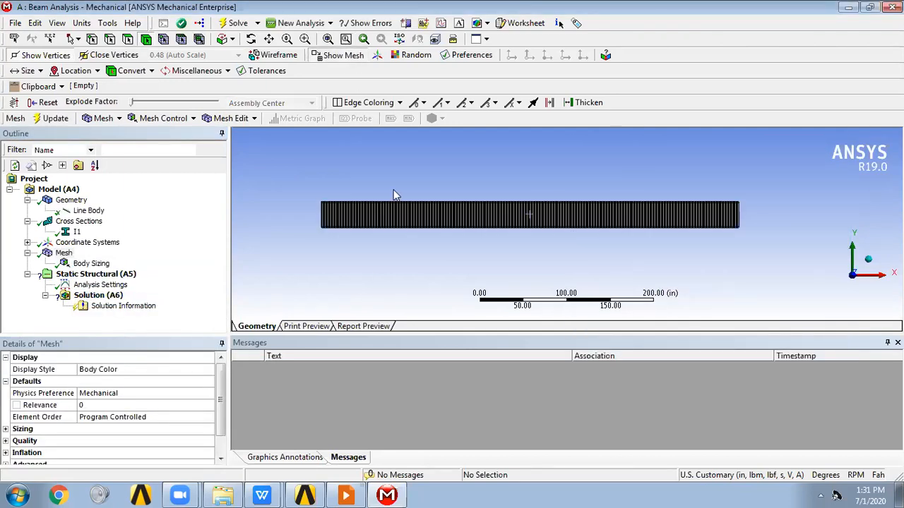
Examine the mesh elements along the I-section beam up close and in full front view, and hide the mesh display
middle_drag(401, 245, 472, 274)
scroll(472, 275, up, 5)
ctrl+middle_drag(557, 262, 868, 223)
scroll(522, 212, up, 4)
ctrl+middle_drag(591, 188, 654, 170)
scroll(514, 229, up, 3)
ctrl+middle_drag(513, 215, 586, 144)
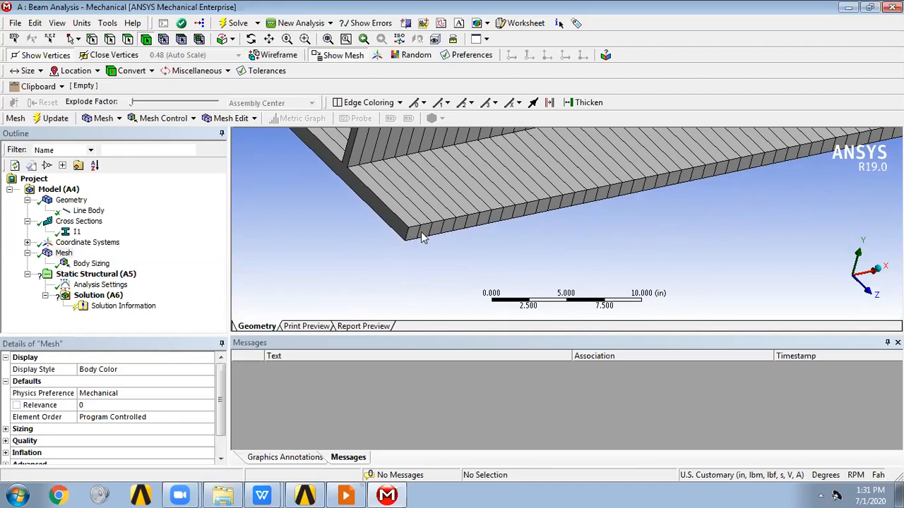
click(870, 295)
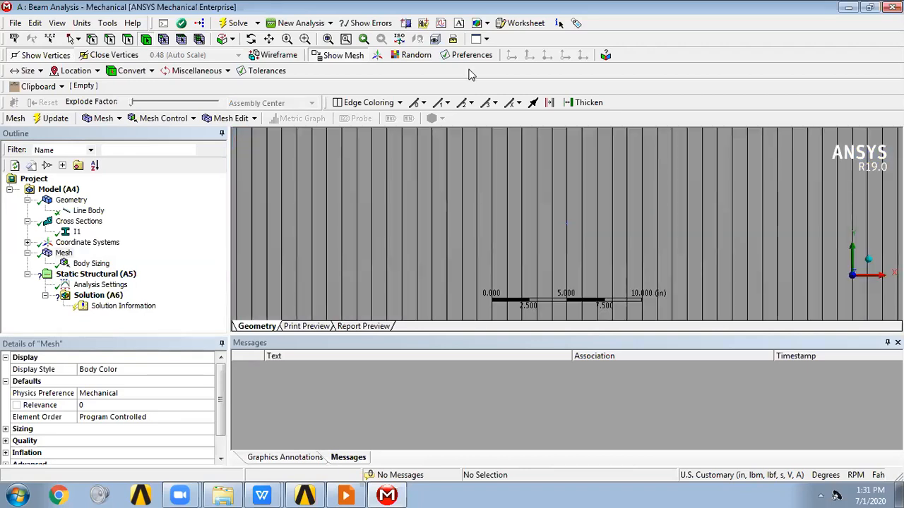
click(328, 39)
scroll(525, 160, down, 2)
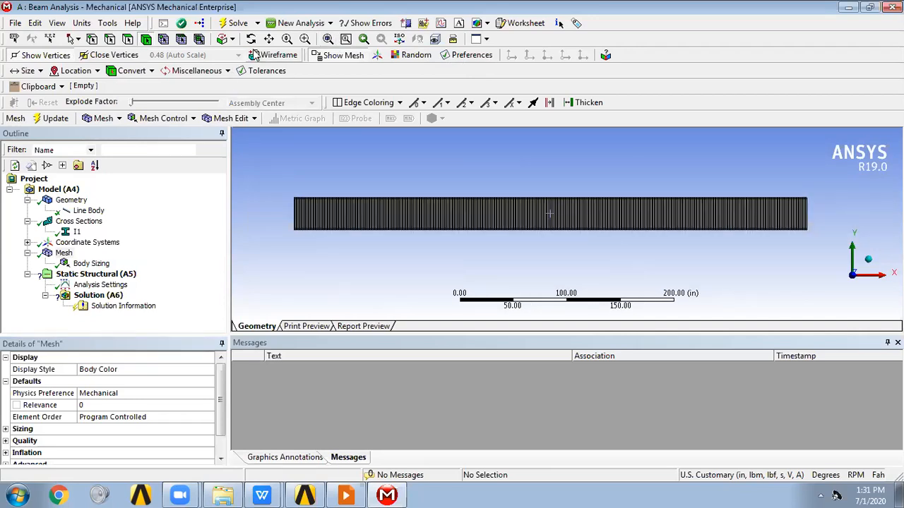
click(335, 55)
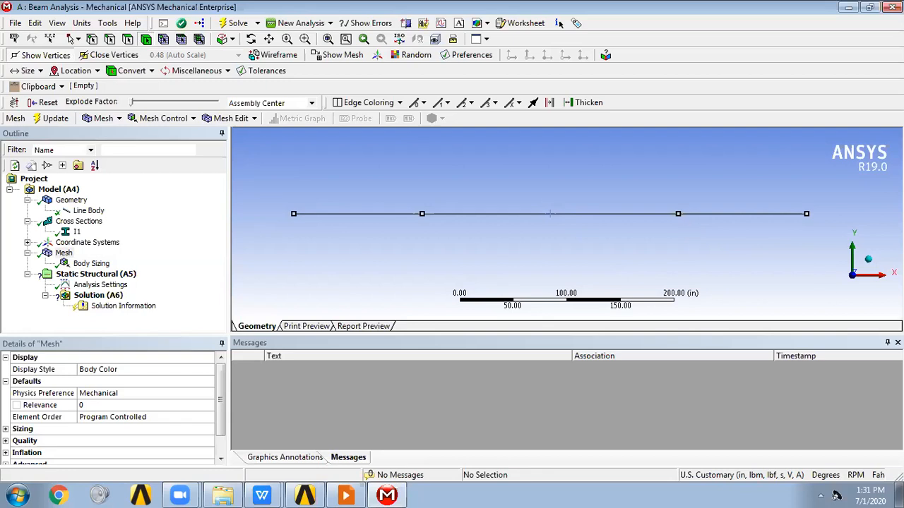
Add a Fixed Rotation to the static structural analysis and scope it to the beam's two intermediate vertices
click(124, 277)
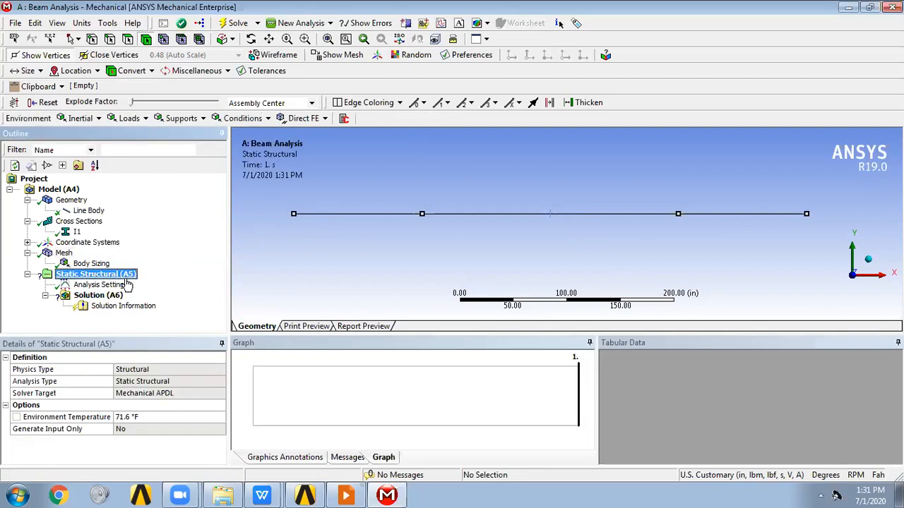
right_click(129, 276)
mouse_move(148, 283)
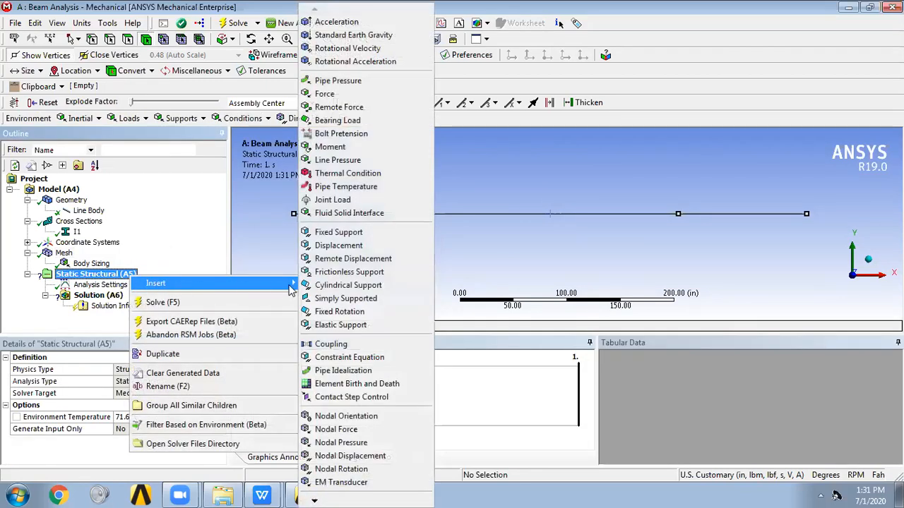
click(340, 312)
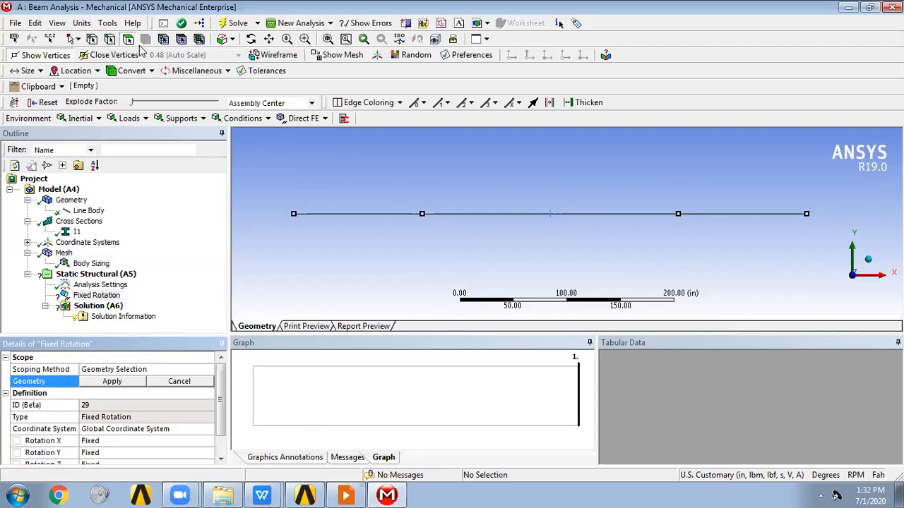
click(92, 39)
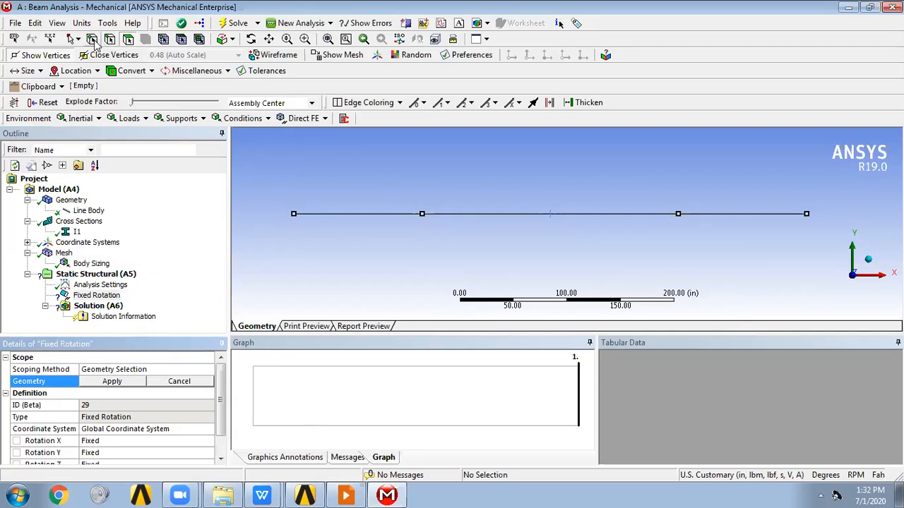
click(422, 218)
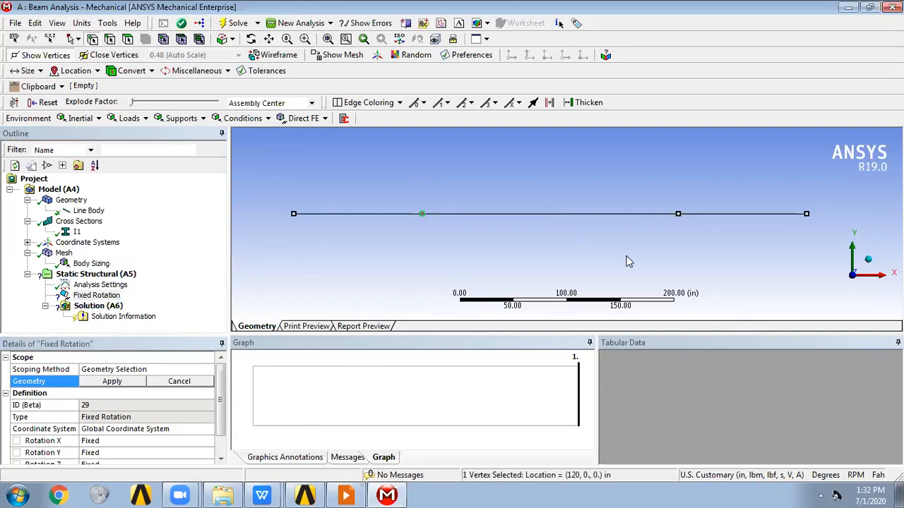
ctrl+click(680, 221)
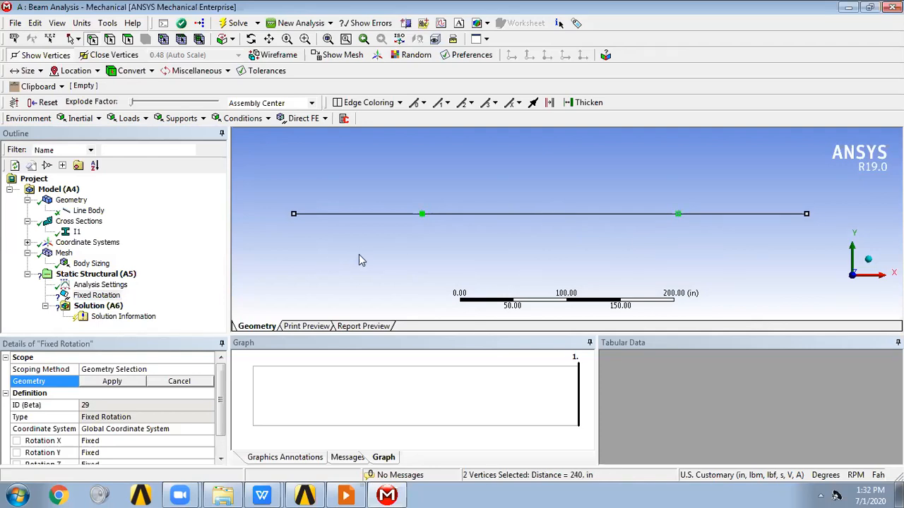
click(133, 381)
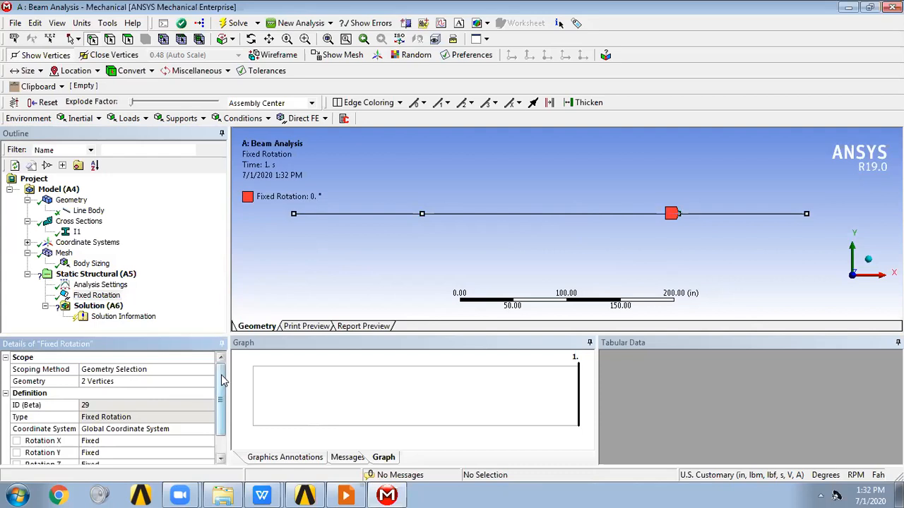
Set Rotation Z of the fixed rotation to Free
drag(221, 375, 223, 400)
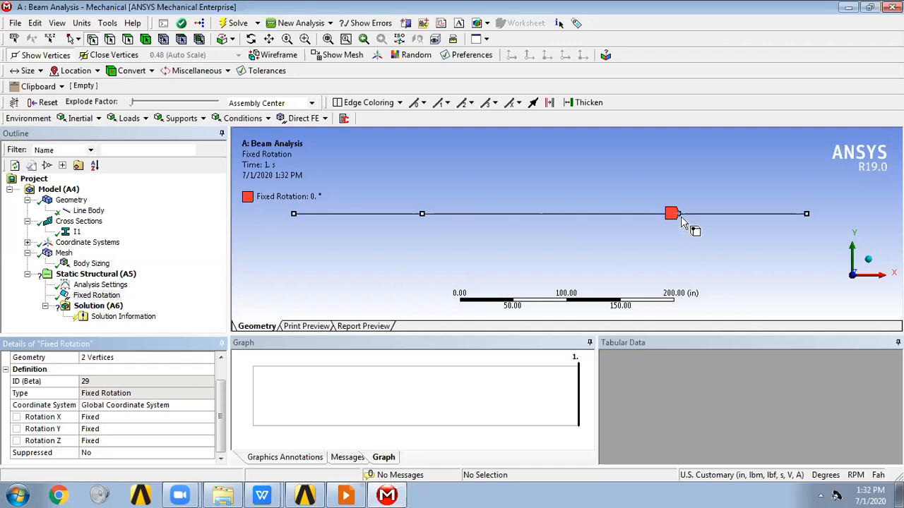
click(144, 447)
click(208, 441)
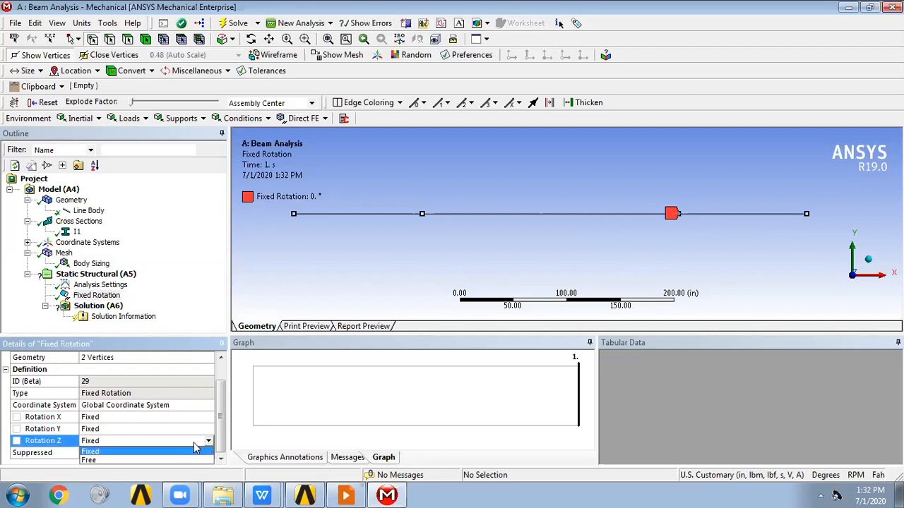
click(88, 459)
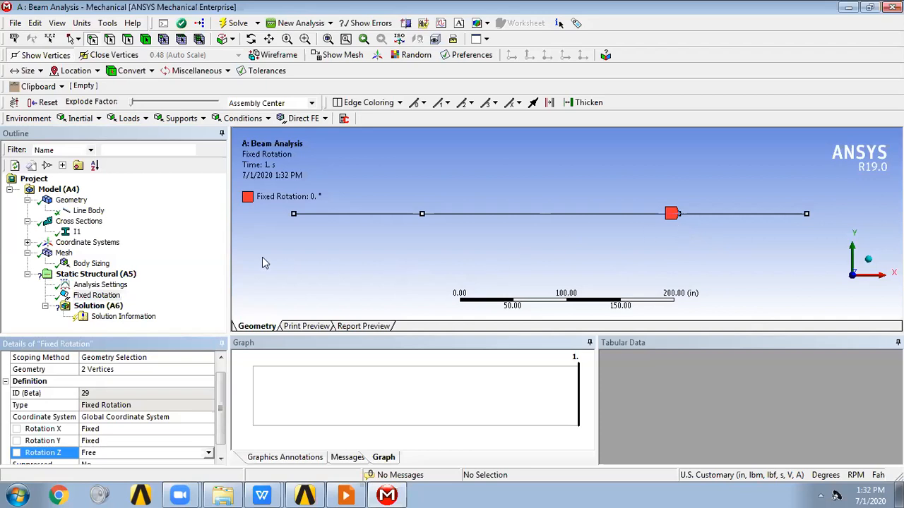
Insert a Displacement in the static structural analysis at the intermediate vertex located at X = 120 in
click(118, 277)
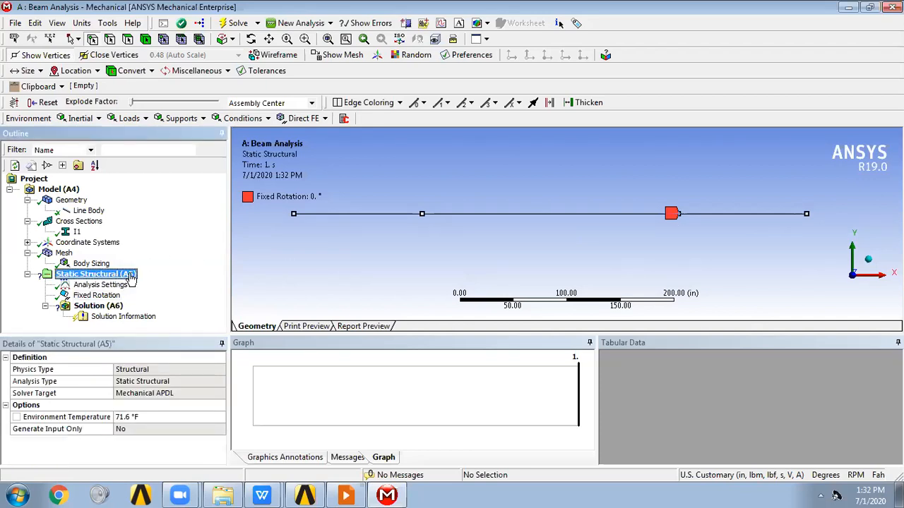
right_click(131, 277)
click(400, 256)
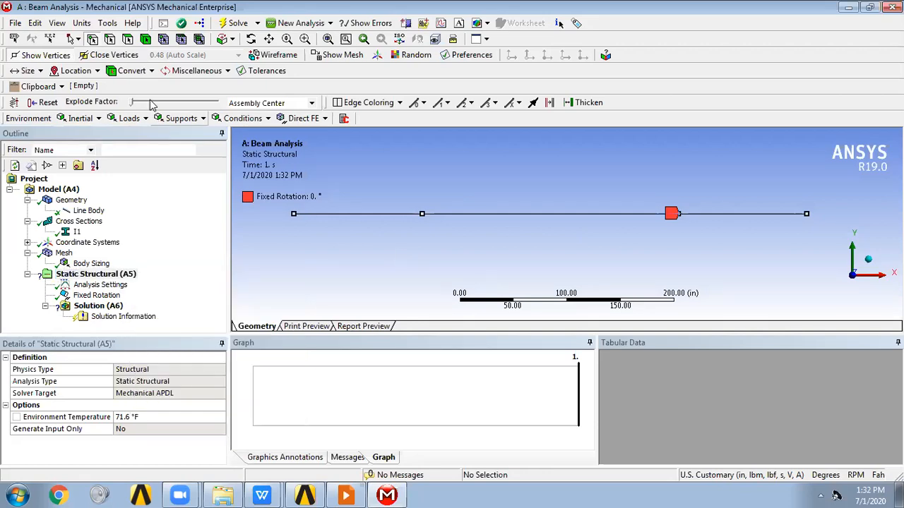
click(422, 214)
right_click(424, 216)
mouse_move(458, 176)
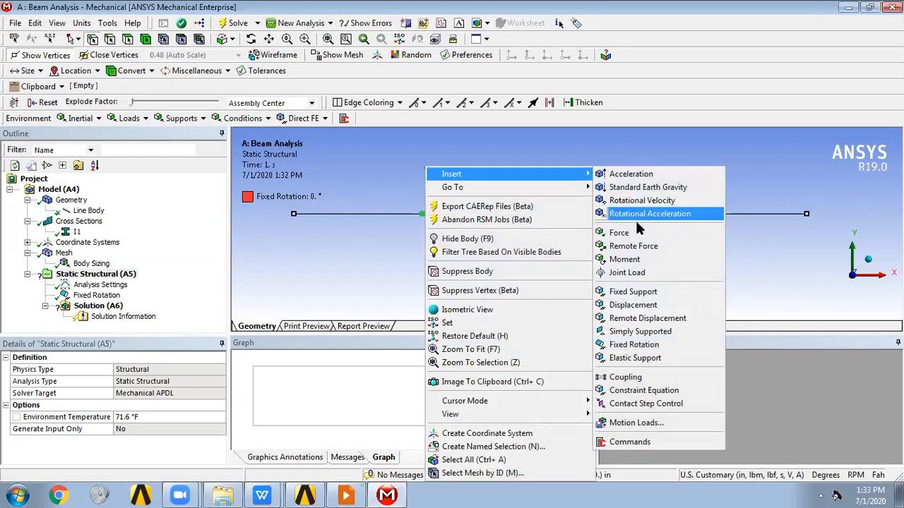
click(664, 305)
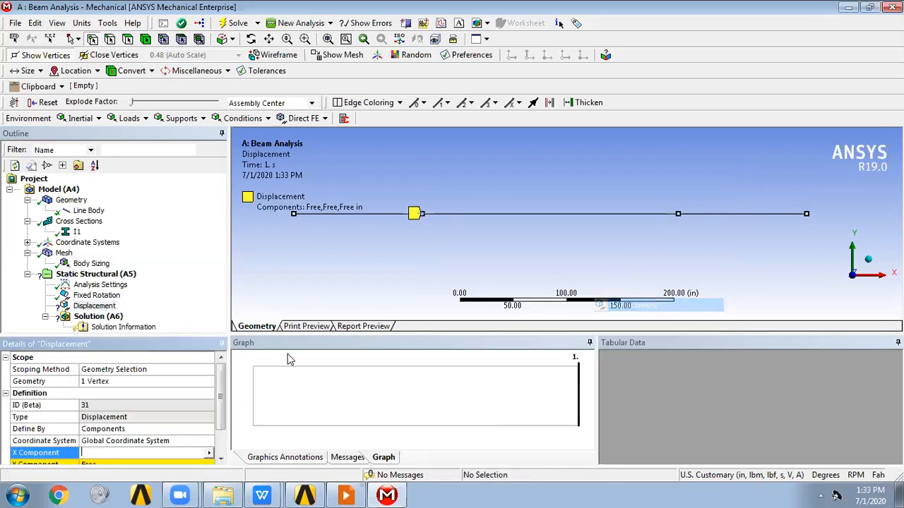
Set the X, Y and Z components of the displacement at the X = 120 in vertex to 0 in
scroll(212, 420, down, 3)
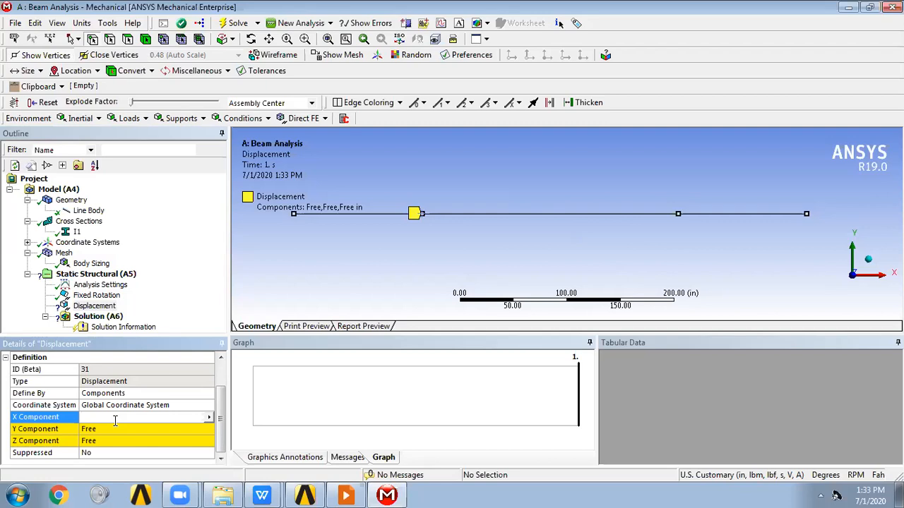
key(Return)
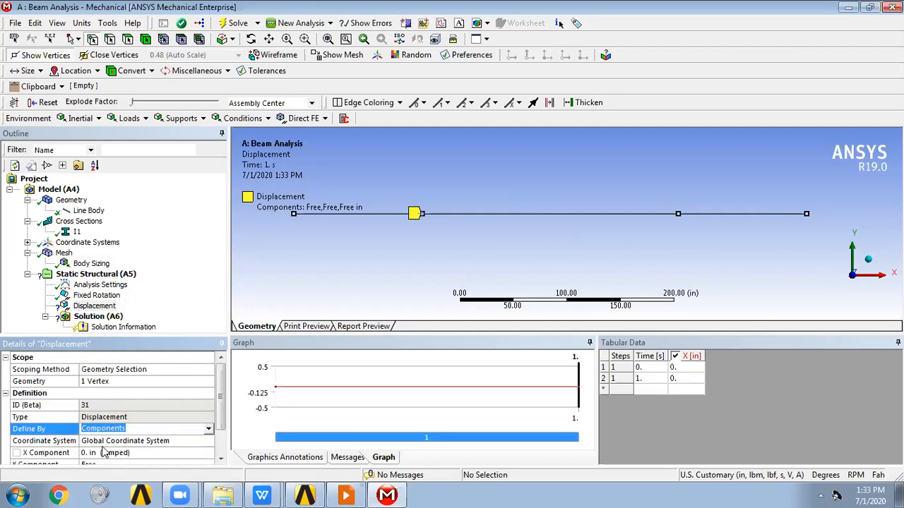
click(137, 440)
click(119, 462)
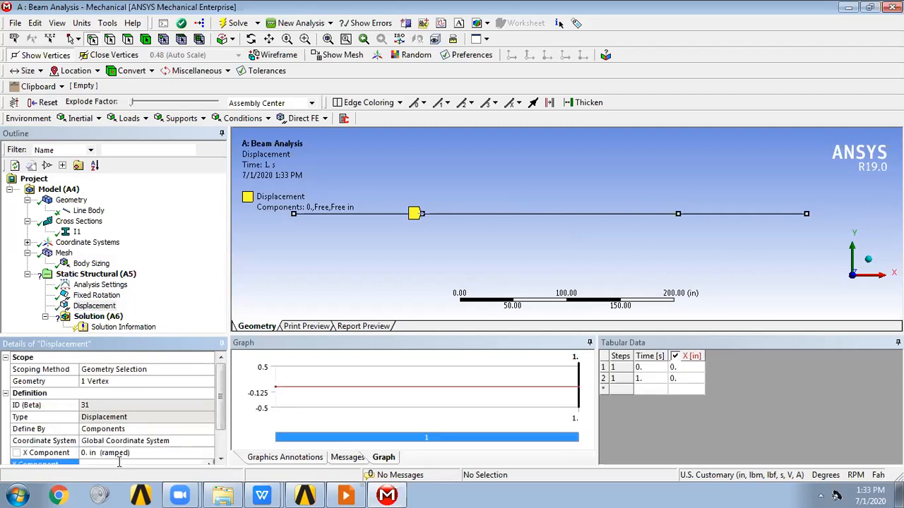
text(0)
key(Return)
scroll(120, 459, down, 1)
click(117, 440)
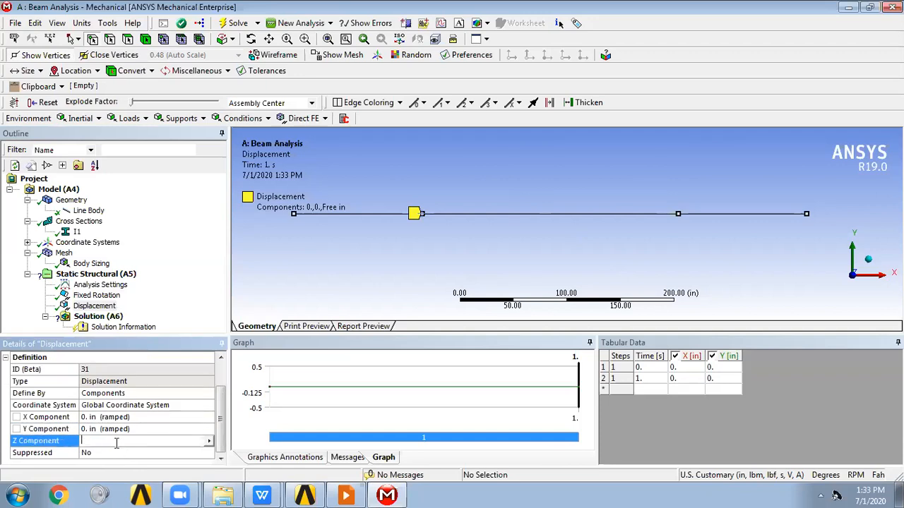
text(0)
key(Return)
scroll(141, 370, down, 1)
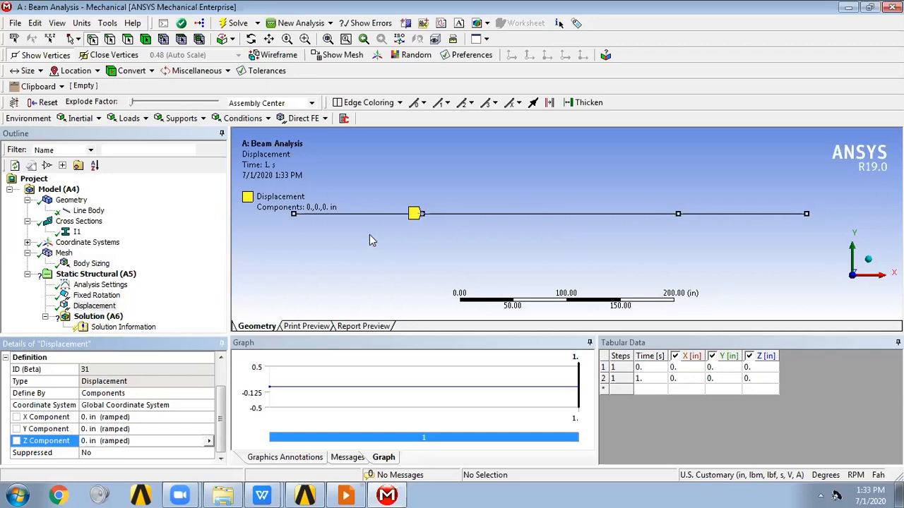
Insert a second Displacement at the intermediate vertex located at X = 360 in
click(676, 221)
right_click(676, 201)
mouse_move(700, 206)
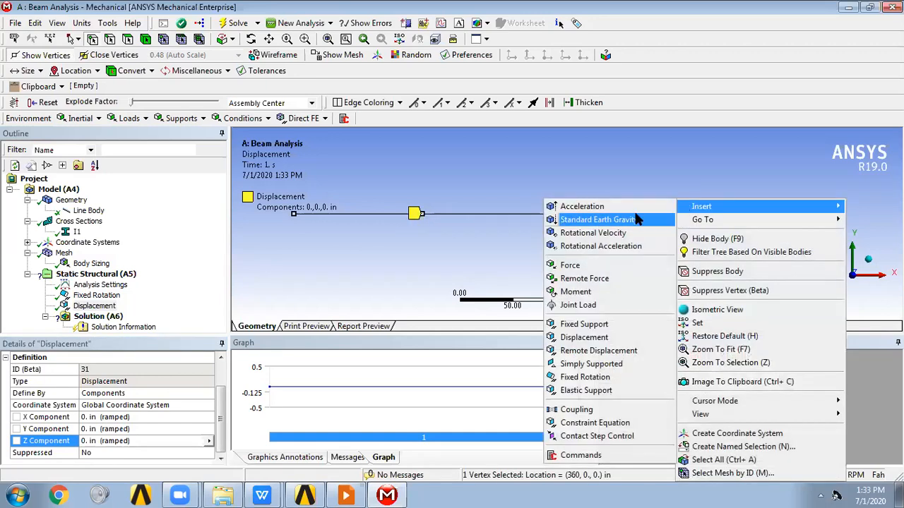
click(607, 337)
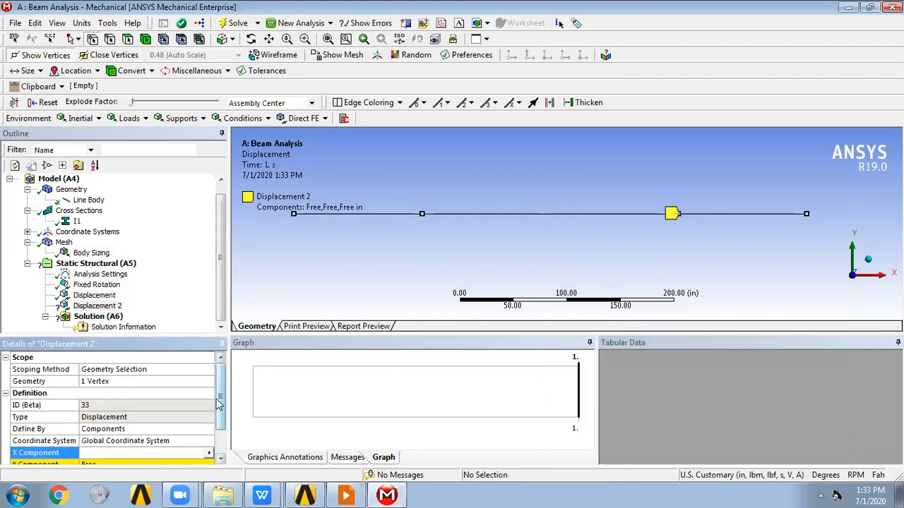
Set the Y and Z components of the second displacement to 0 in, leaving the X component Free
scroll(218, 404, down, 1)
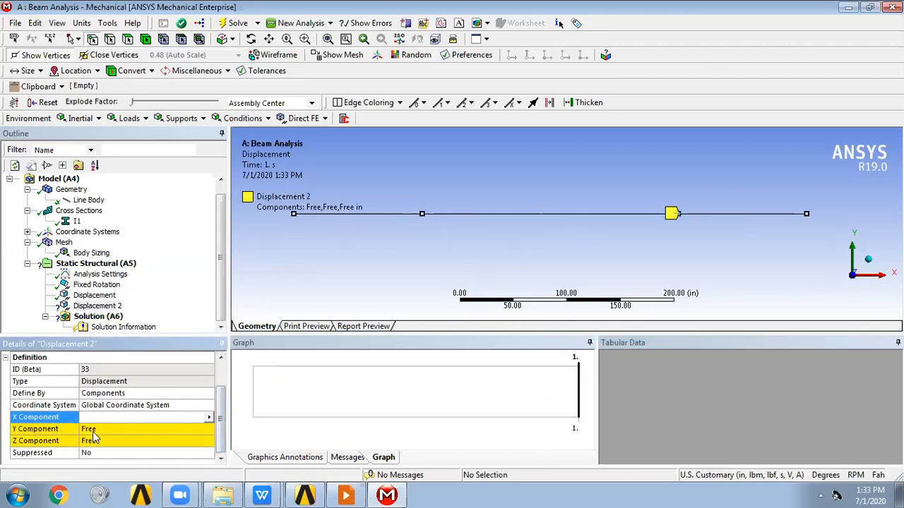
click(93, 429)
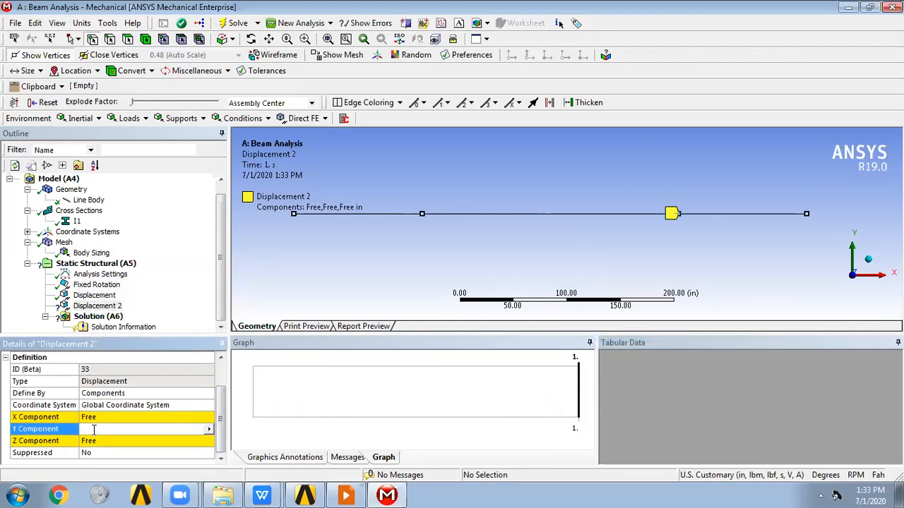
text(0)
key(Return)
scroll(96, 423, down, 1)
click(97, 440)
text(0)
key(Return)
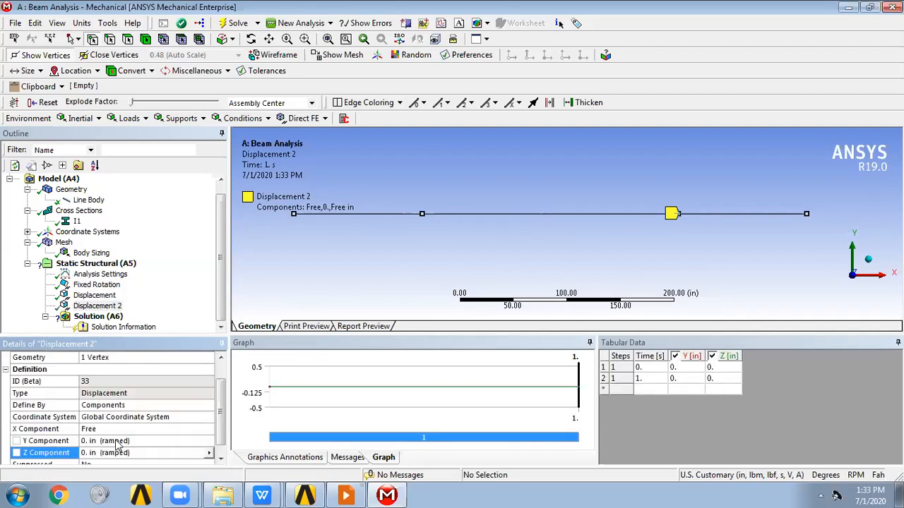
scroll(220, 417, down, 1)
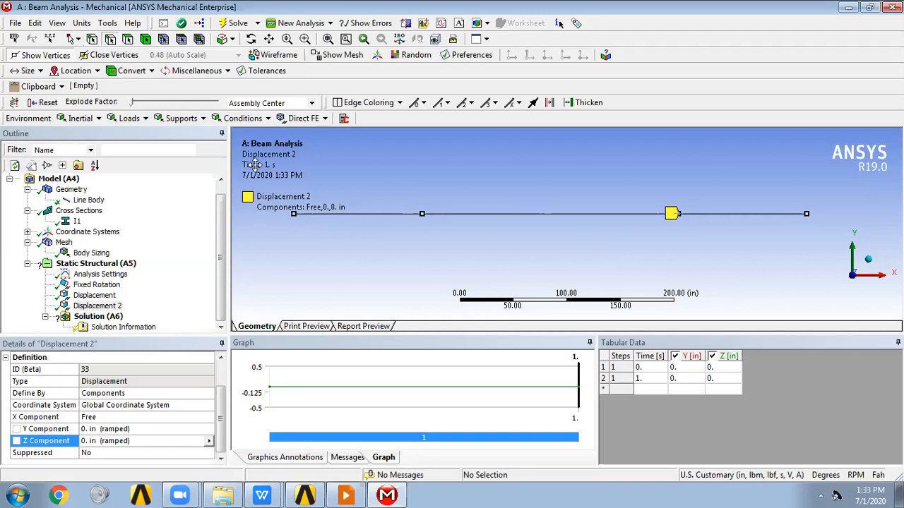
Insert a Line Pressure on the two outer edges of the beam
click(365, 214)
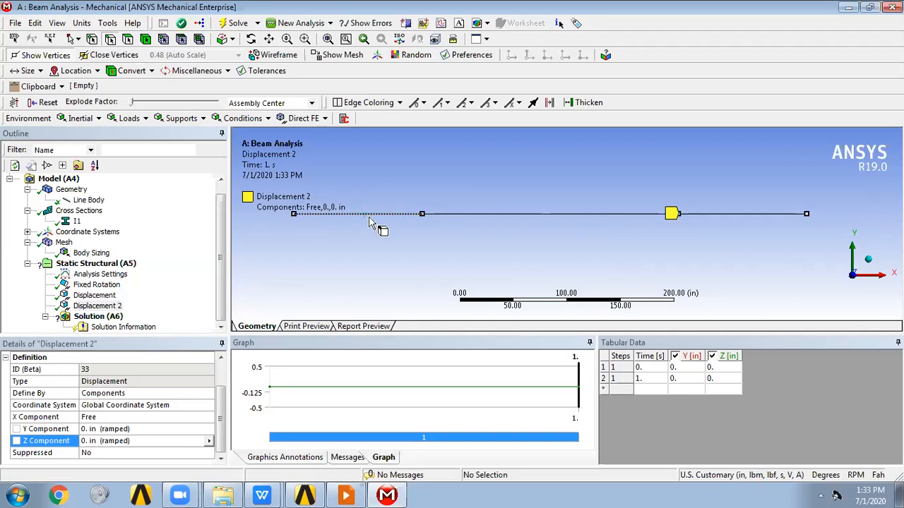
ctrl+click(715, 214)
right_click(720, 216)
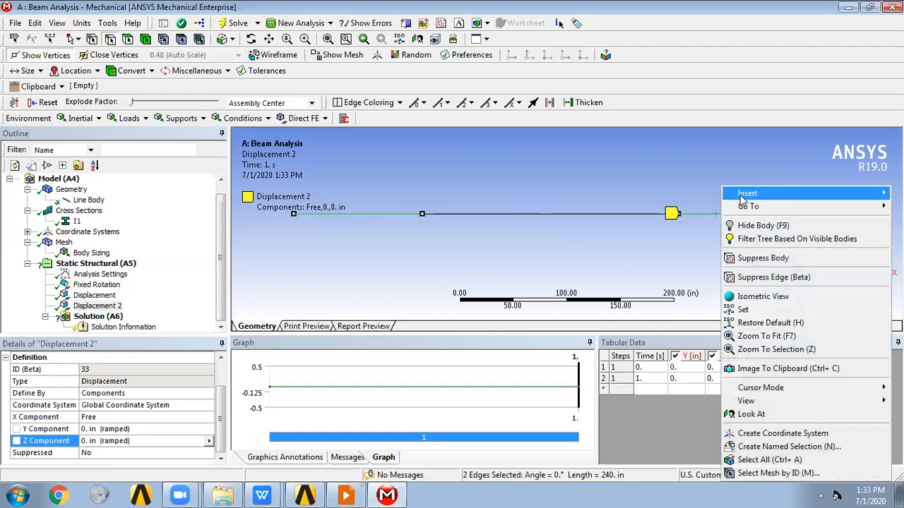
mouse_move(741, 197)
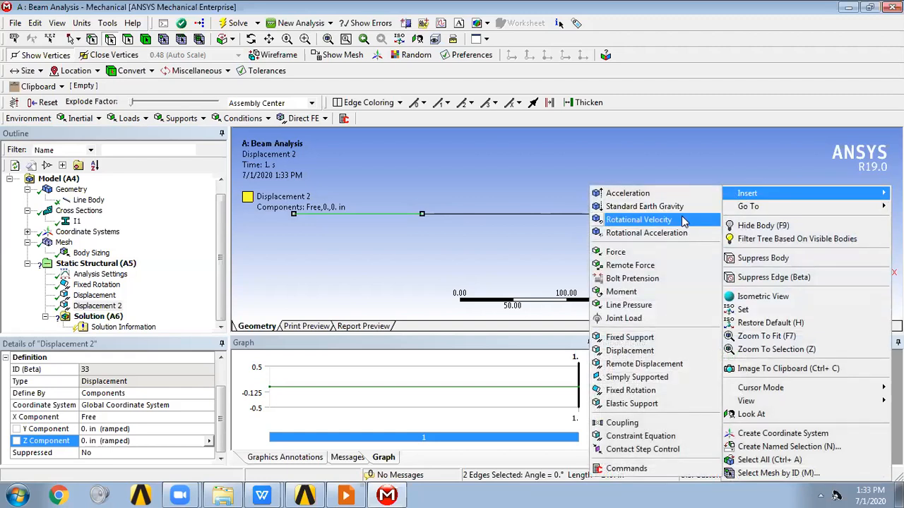
click(643, 313)
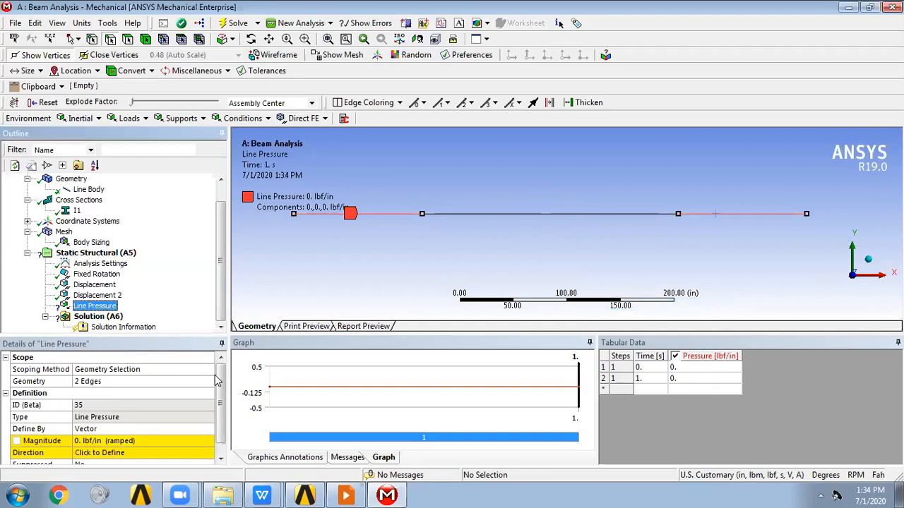
Define the line pressure by Components and set its Y component to -833.33 lbf/in
scroll(220, 397, down, 1)
click(184, 417)
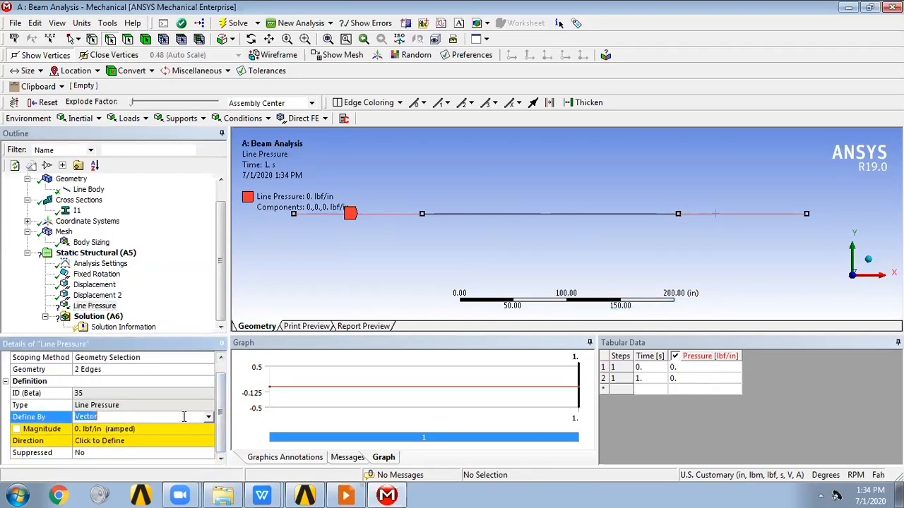
click(209, 419)
click(129, 432)
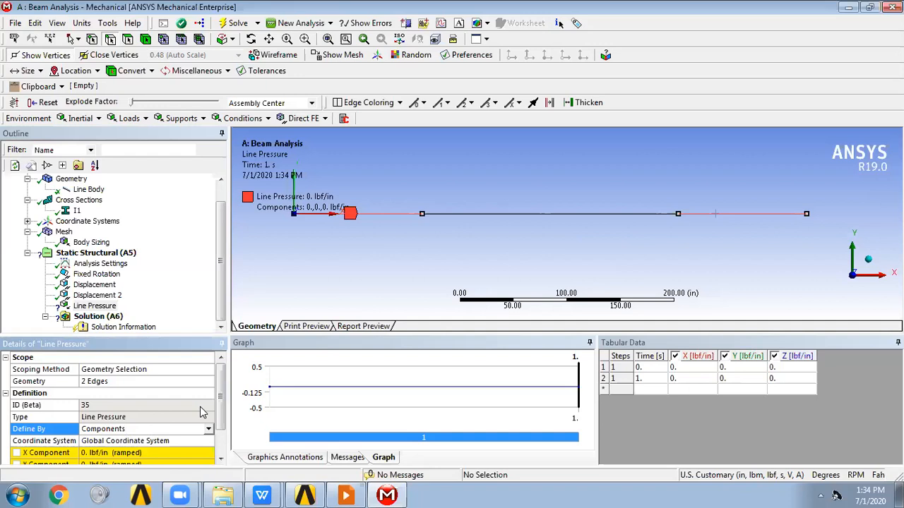
scroll(218, 387, down, 1)
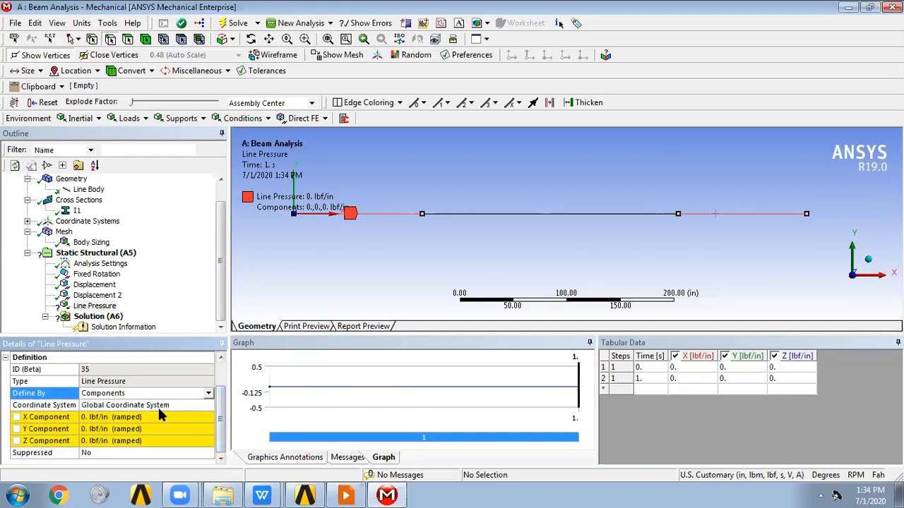
click(86, 429)
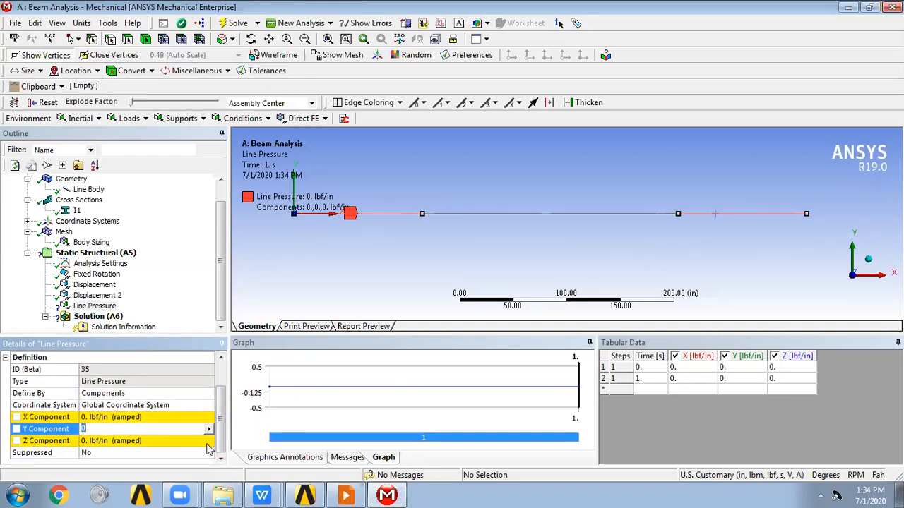
text(=)
text(-833.33 lbf/in (ramped)
key(Return)
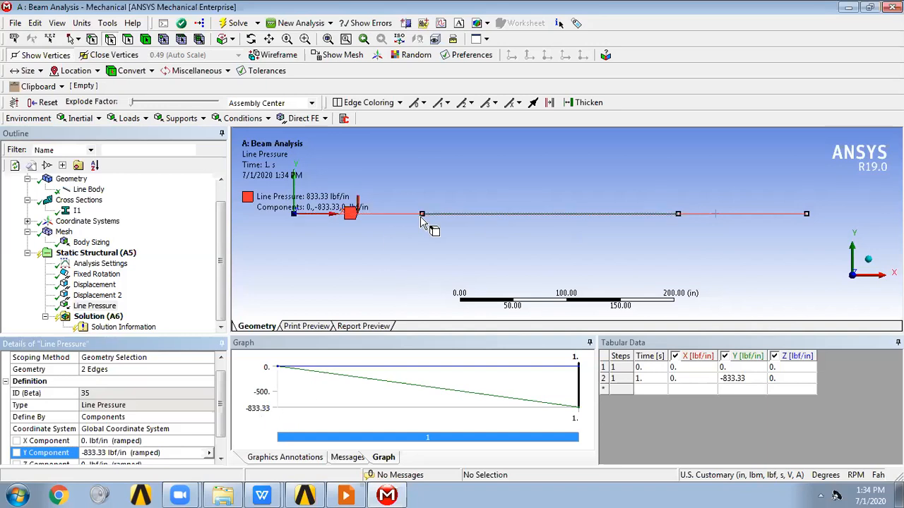
Solve the static structural analysis
click(219, 258)
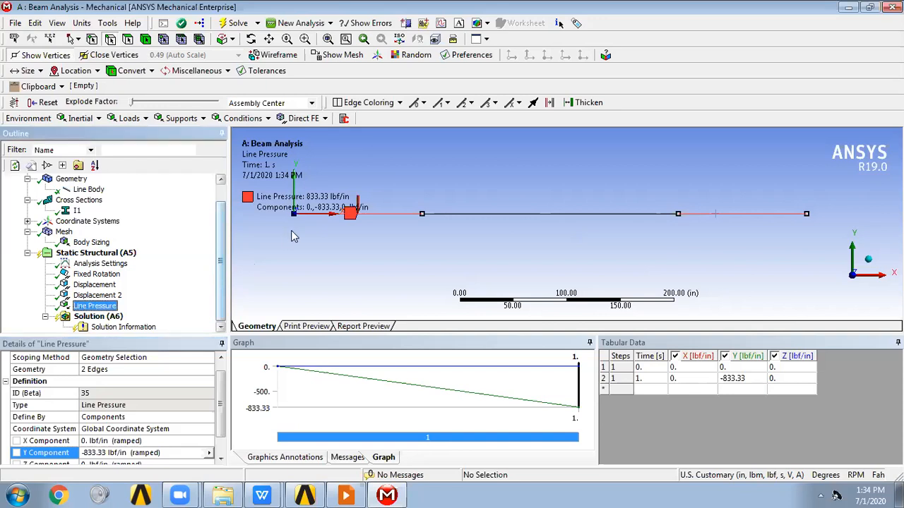
right_click(113, 317)
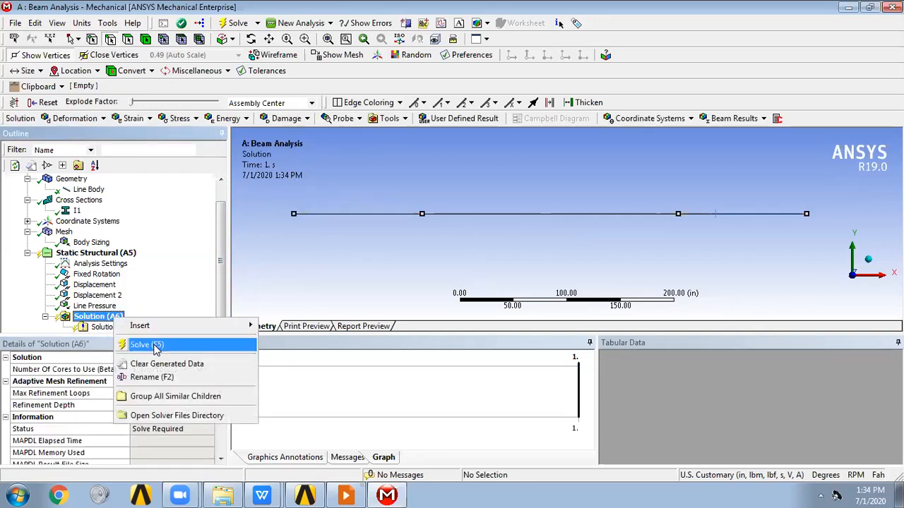
click(155, 349)
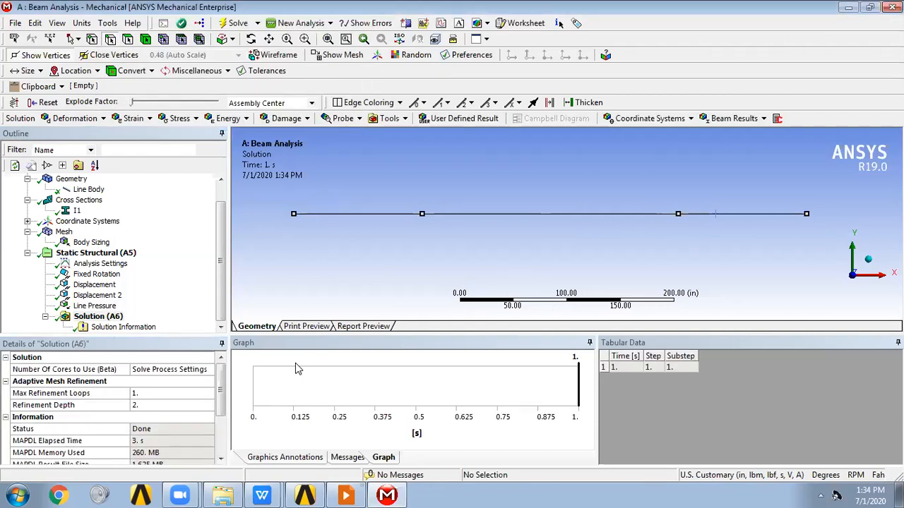
Add a Total Deformation result for the whole beam to the solution and evaluate it
click(117, 318)
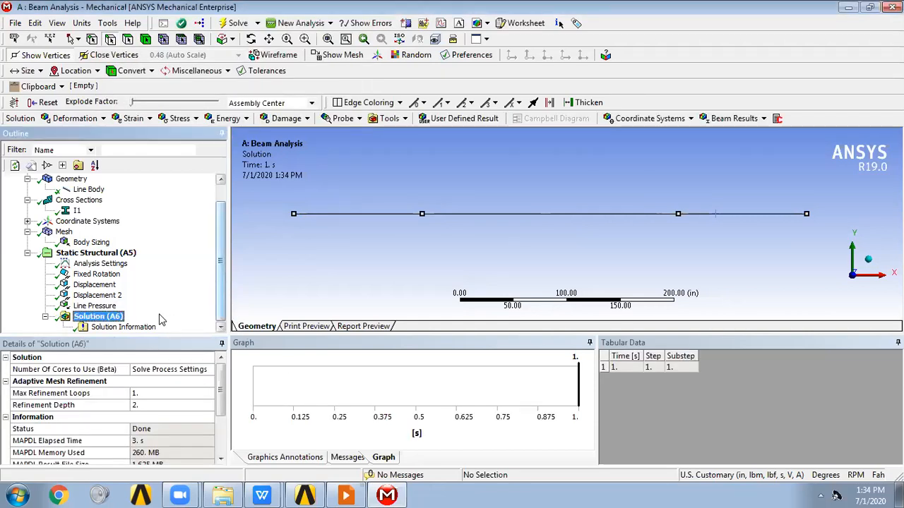
right_click(120, 321)
mouse_move(233, 324)
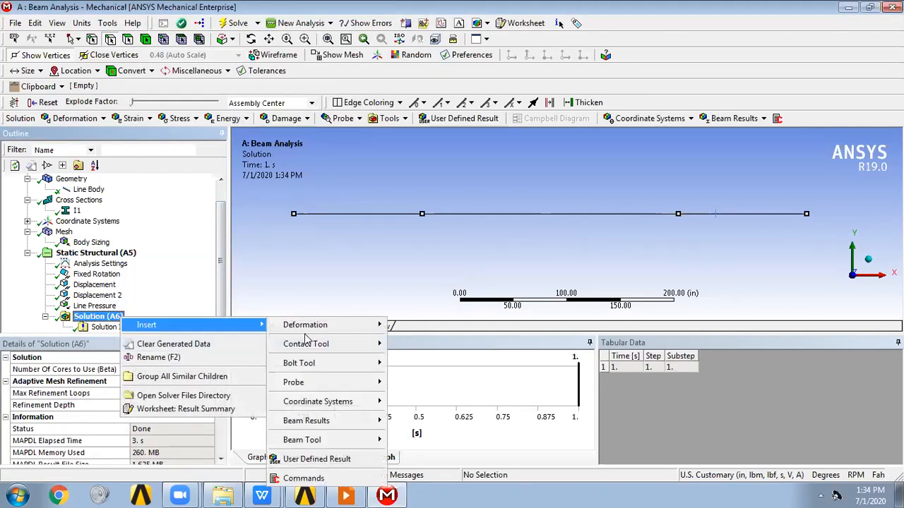
mouse_move(327, 329)
click(410, 325)
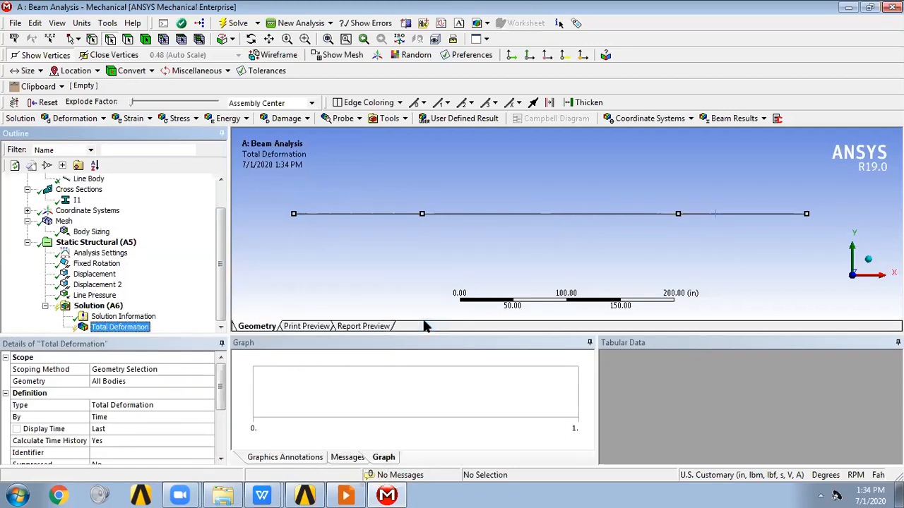
right_click(144, 328)
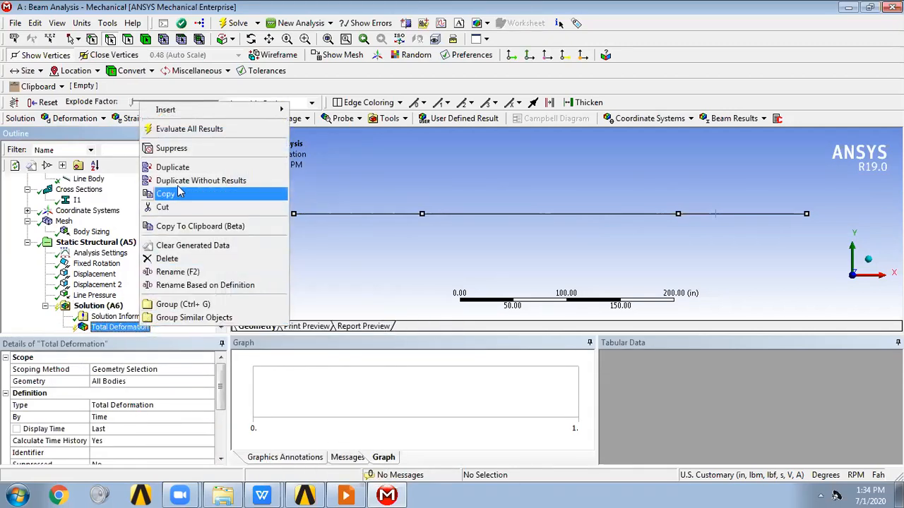
click(185, 129)
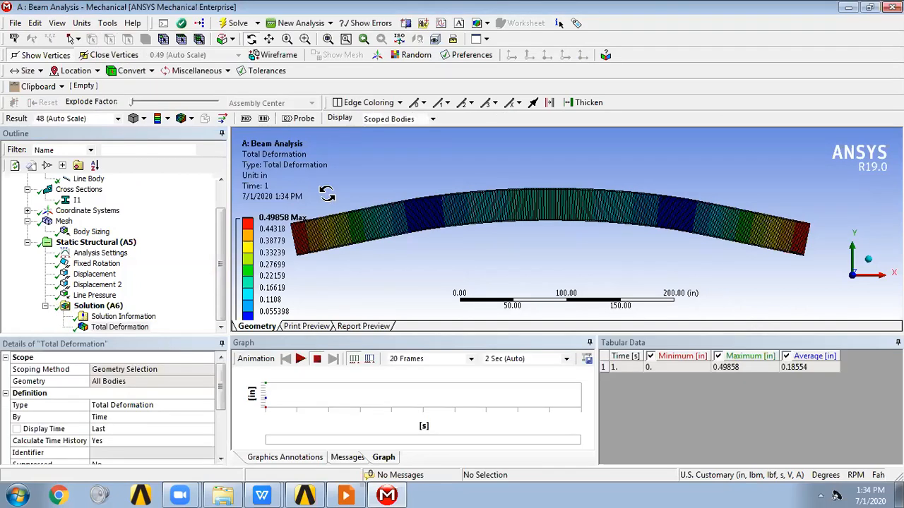
Overlay the undeformed model on the total deformation plot without element edges and animate the result
click(192, 119)
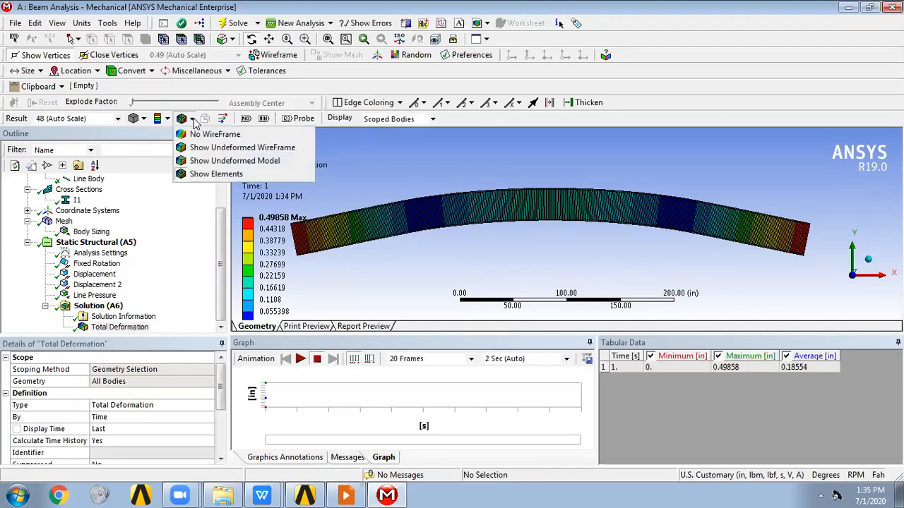
click(219, 148)
click(191, 119)
click(209, 135)
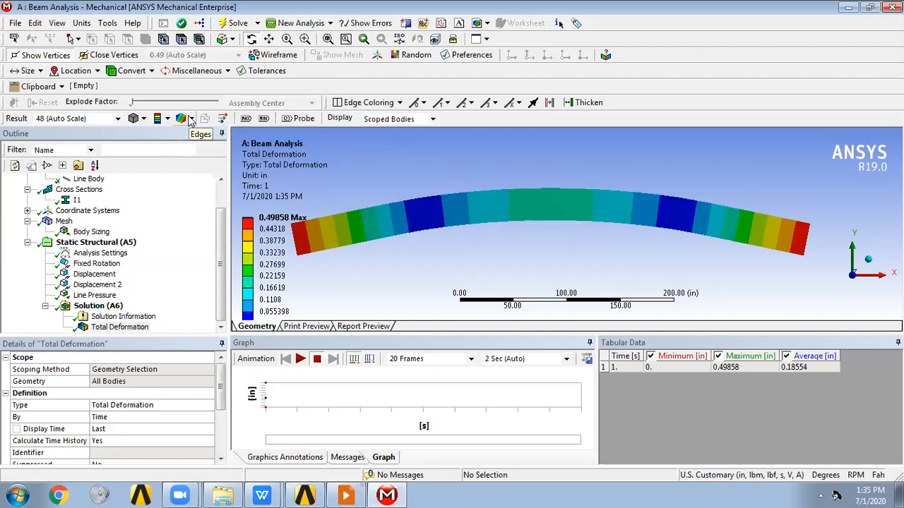
click(191, 119)
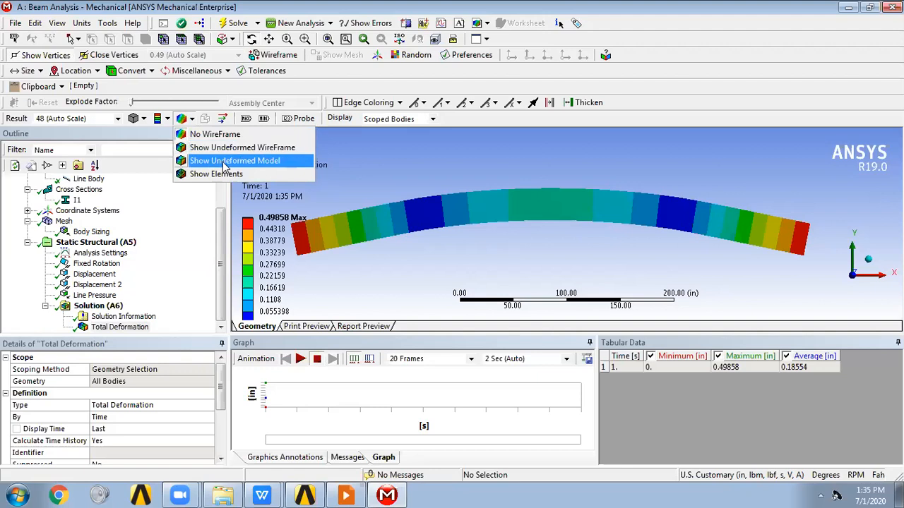
click(201, 161)
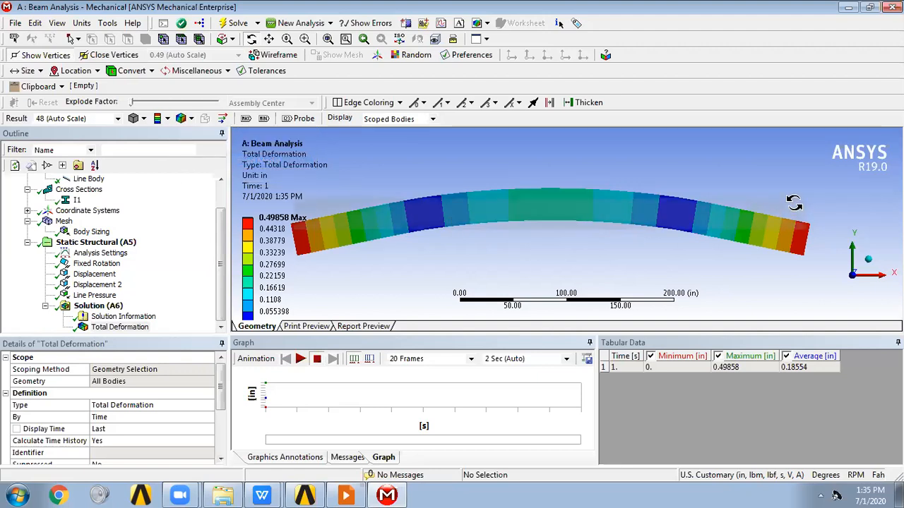
click(300, 359)
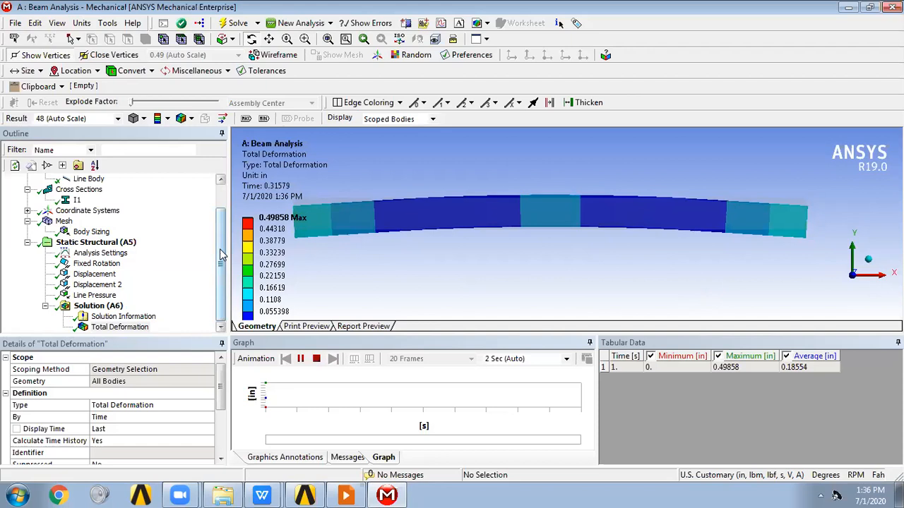
Enable Beam Section Results in the post-processing settings of the static structural solution
click(113, 310)
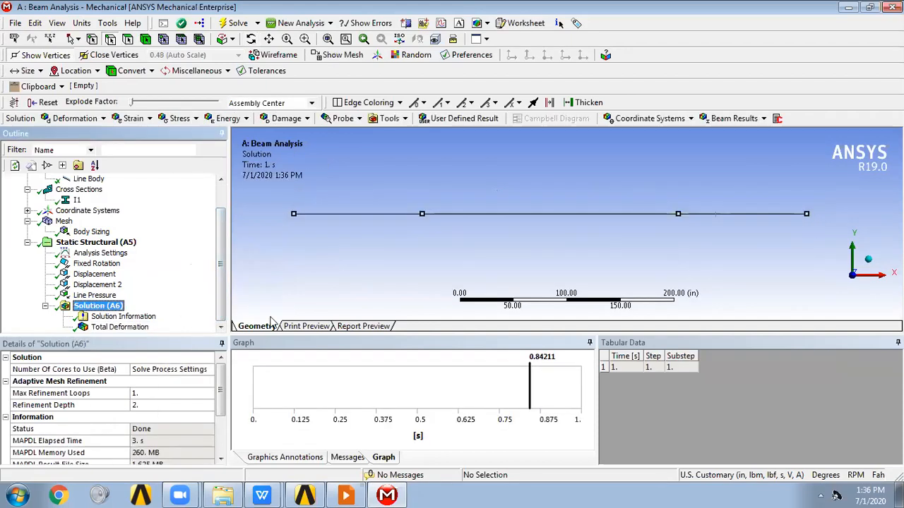
drag(219, 379, 223, 427)
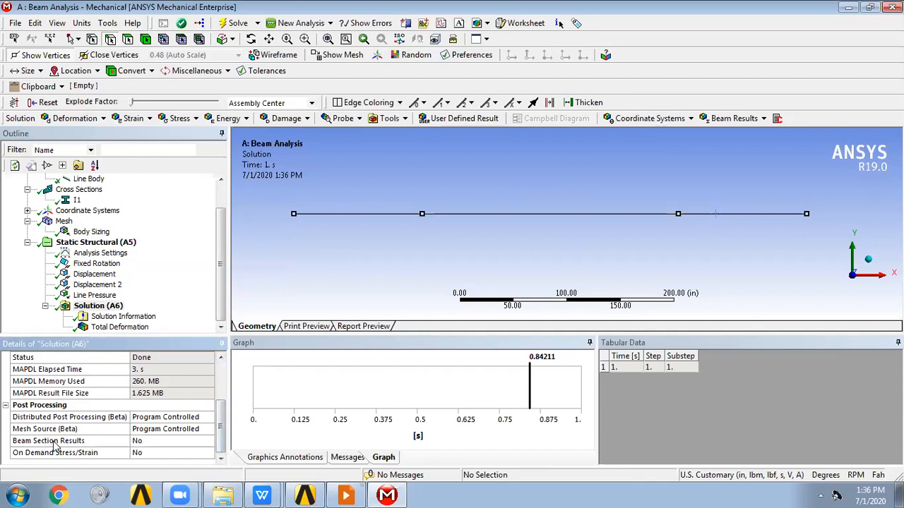
click(176, 440)
click(208, 440)
click(163, 462)
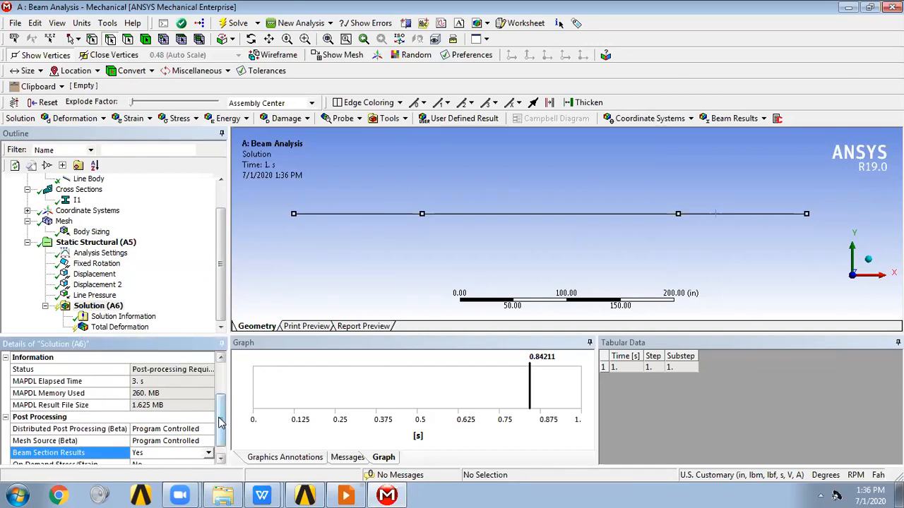
drag(221, 422, 218, 439)
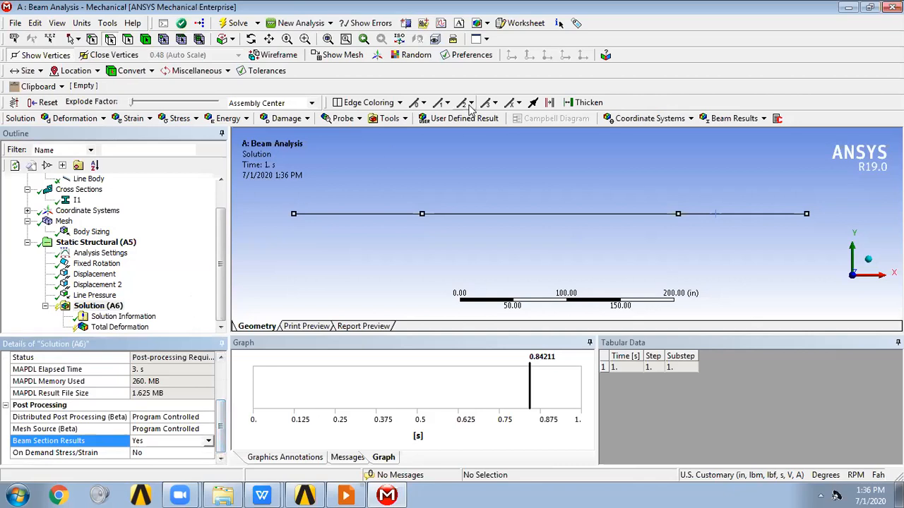
Create a user defined result for the X component of element nodal stress, SX, from the available solution quantities
click(530, 24)
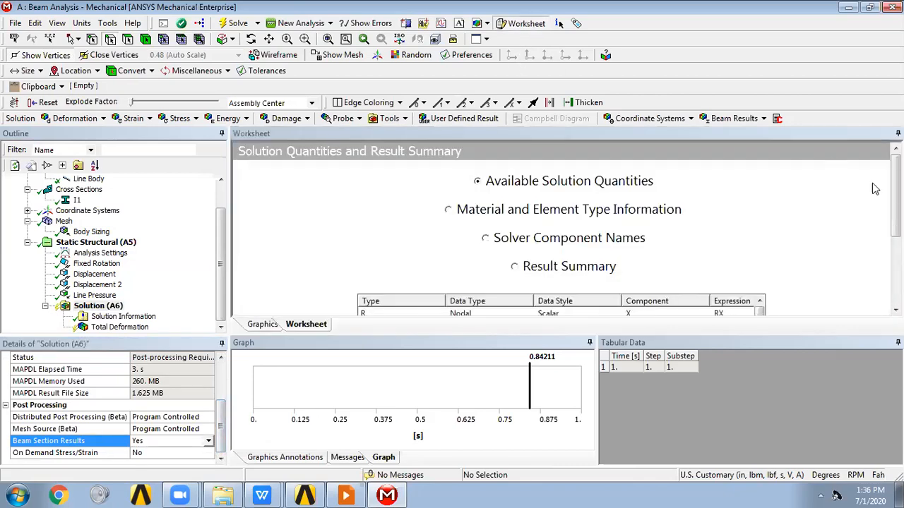
drag(895, 196, 895, 264)
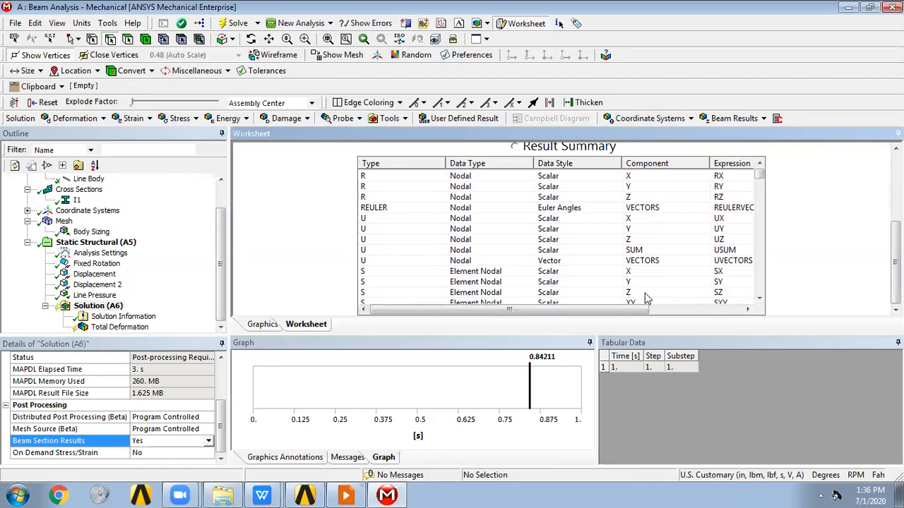
click(498, 273)
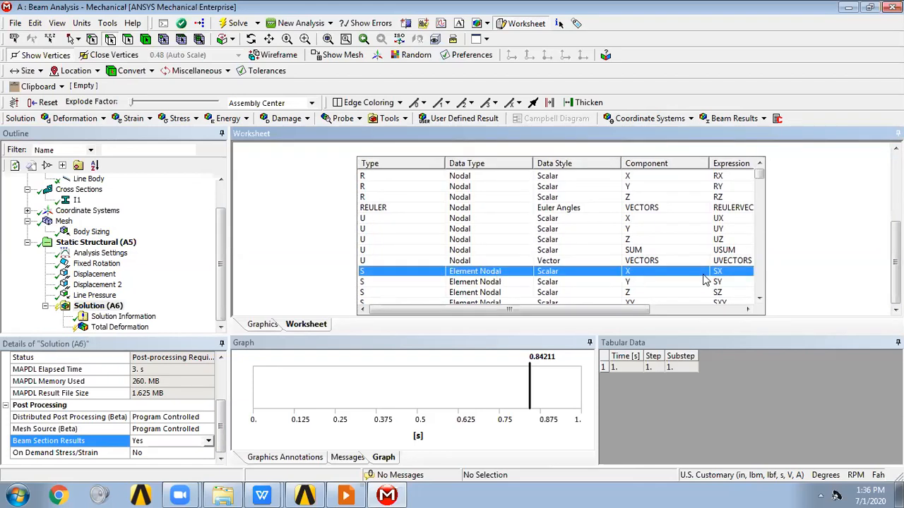
right_click(613, 277)
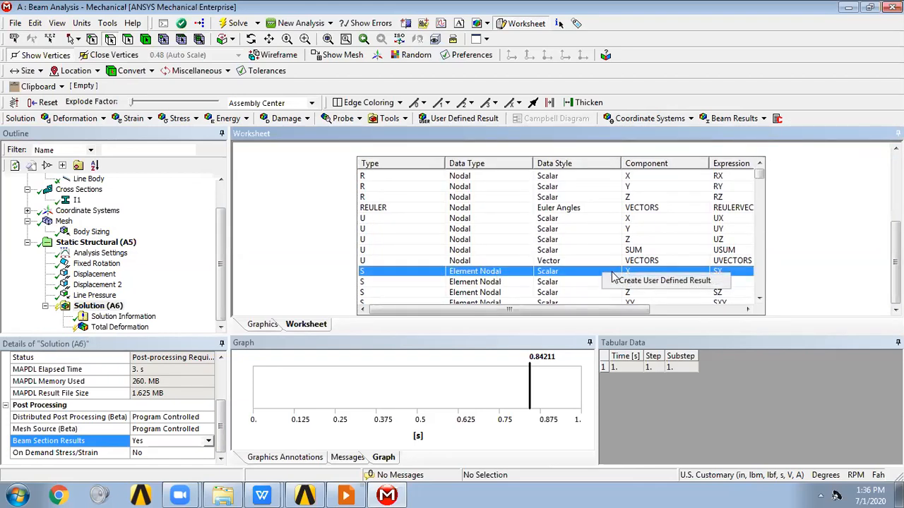
click(649, 284)
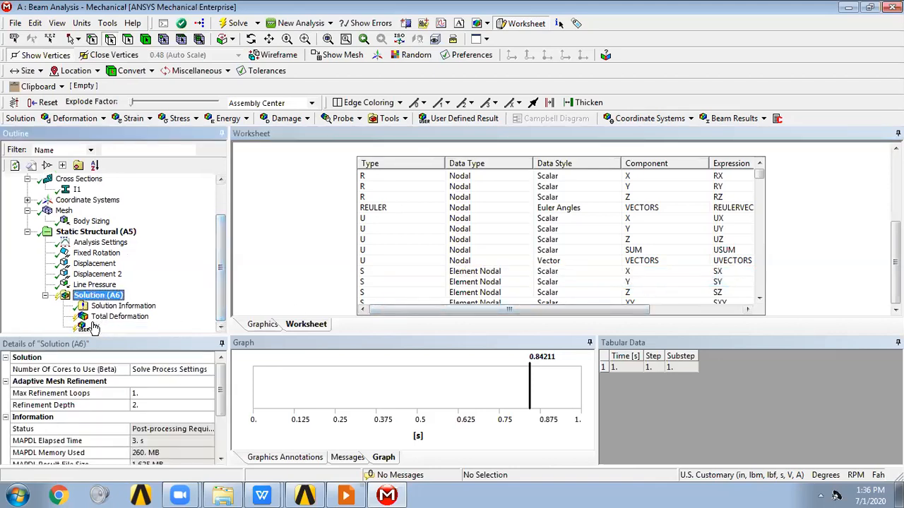
Evaluate the SX stress result on all bodies and enlarge the graphics area so the full legend fits
click(95, 327)
right_click(96, 326)
click(165, 125)
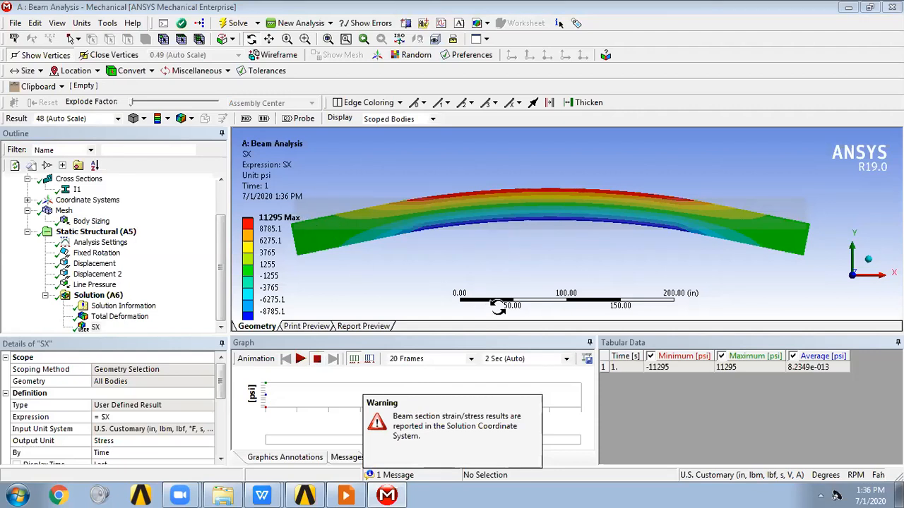
drag(518, 332, 517, 366)
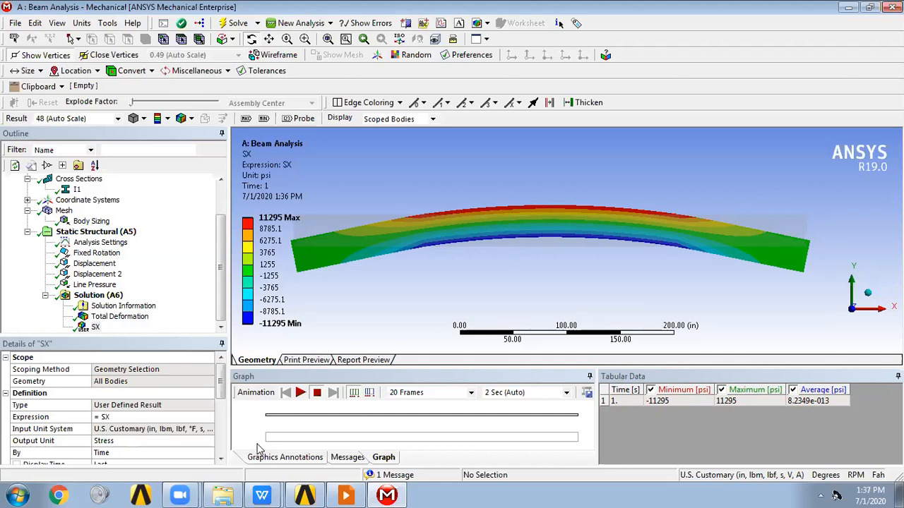
Switch to the Beam calculation.xlsx workbook in WPS Office and open Calculator over it
click(262, 496)
click(250, 466)
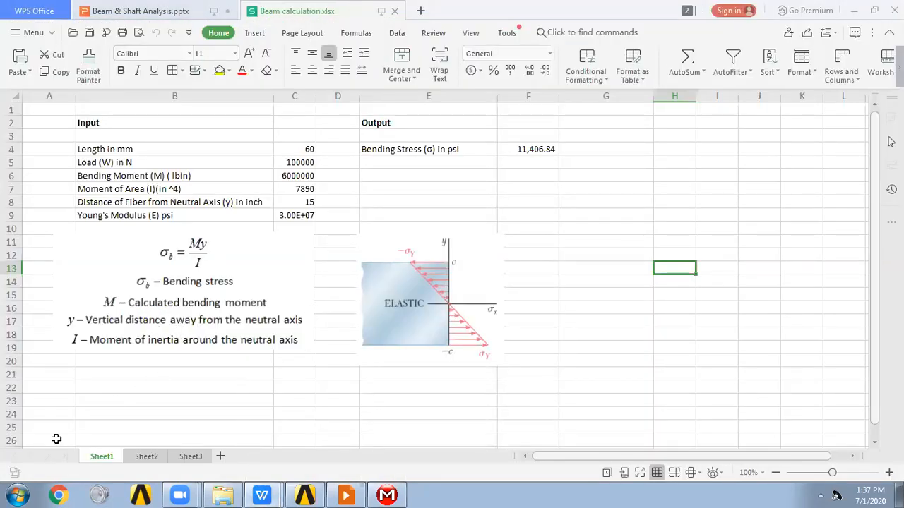
click(22, 493)
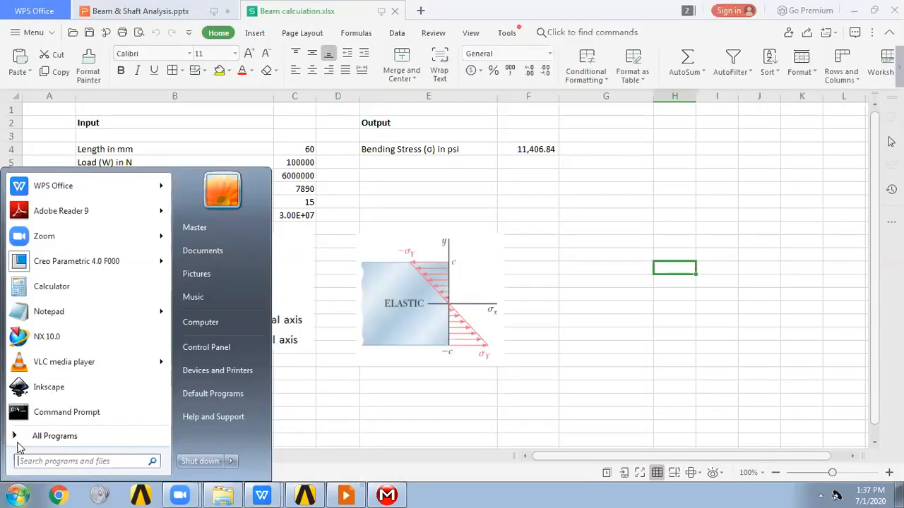
click(51, 285)
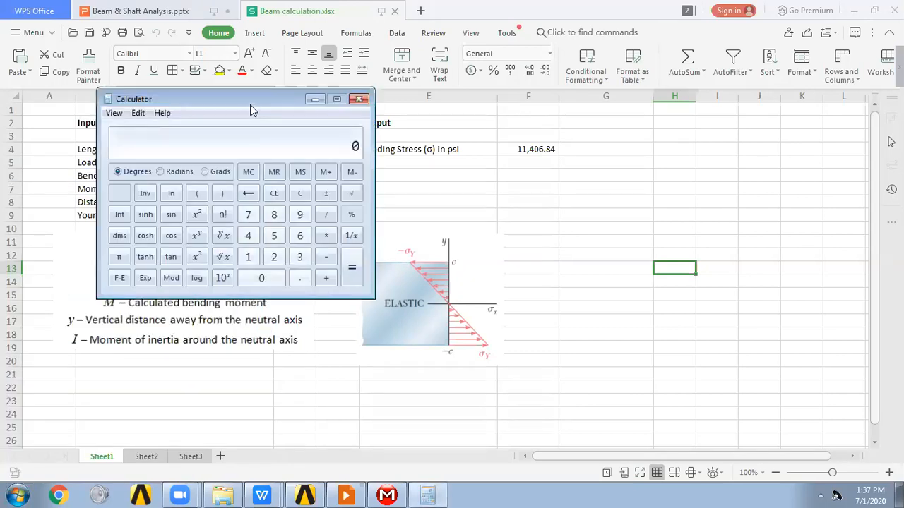
Calculate the simulated stress as a percentage of the hand-calculated bending stress, 11295 / 11406 * 100, and close Calculator
text(11295)
key(slash)
text(11,4)
text(06)
key(Return)
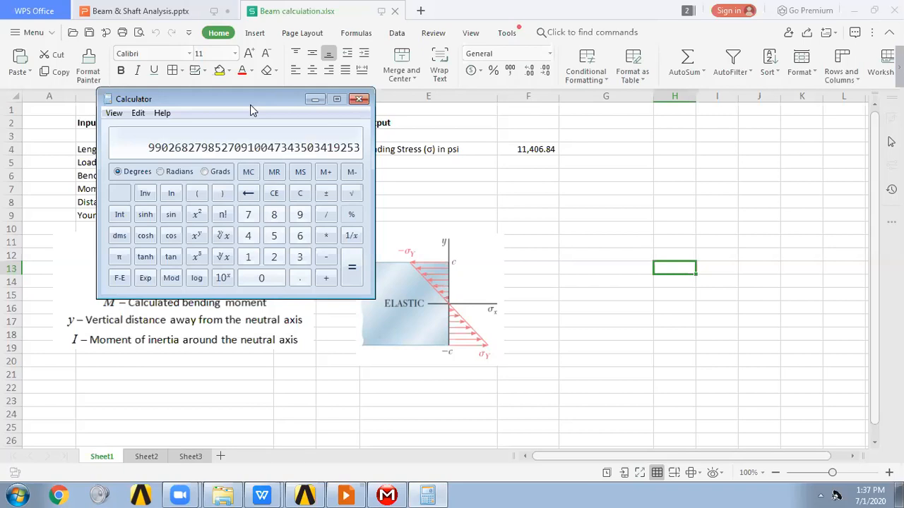
key(asterisk)
text(100)
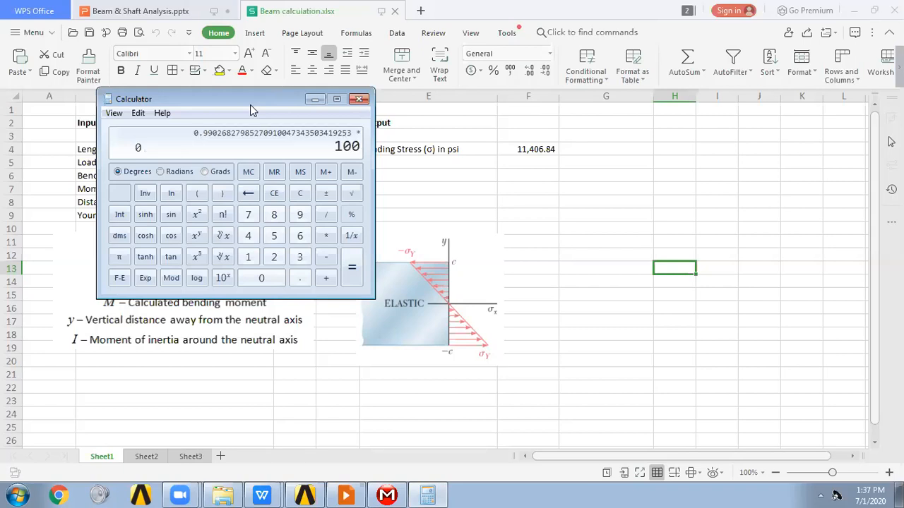
key(Return)
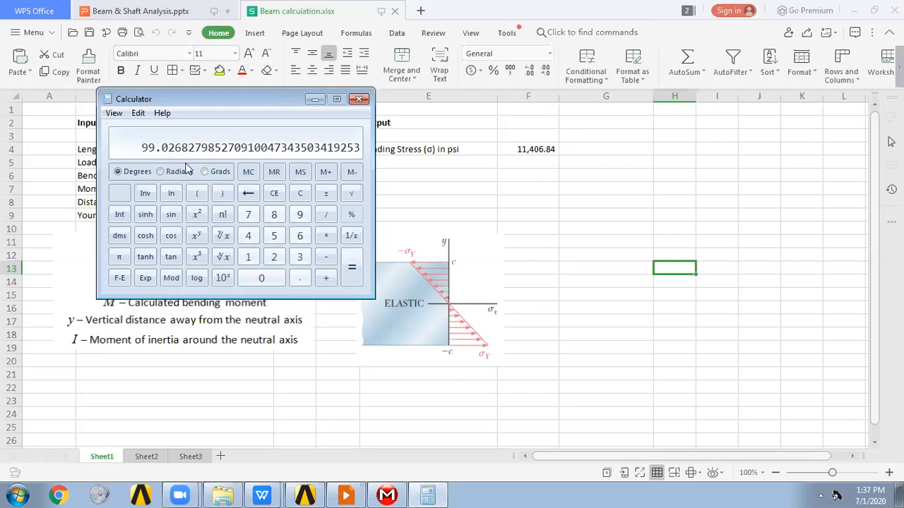
click(361, 102)
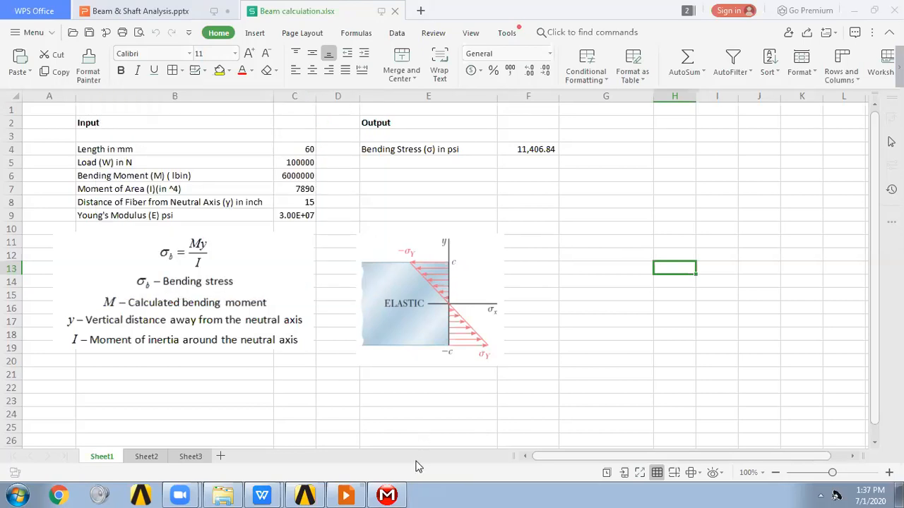
Switch back to ANSYS Mechanical and add a Construction Geometry object containing a Path to the model
click(387, 495)
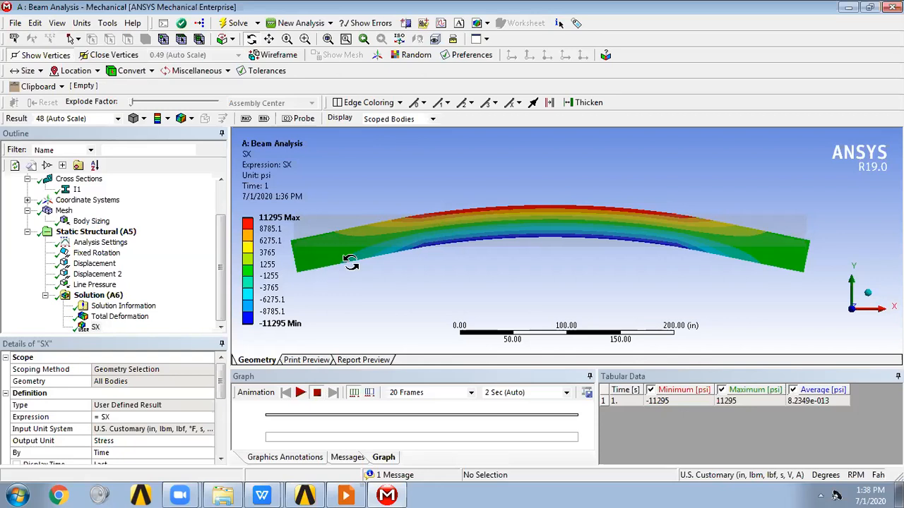
click(220, 281)
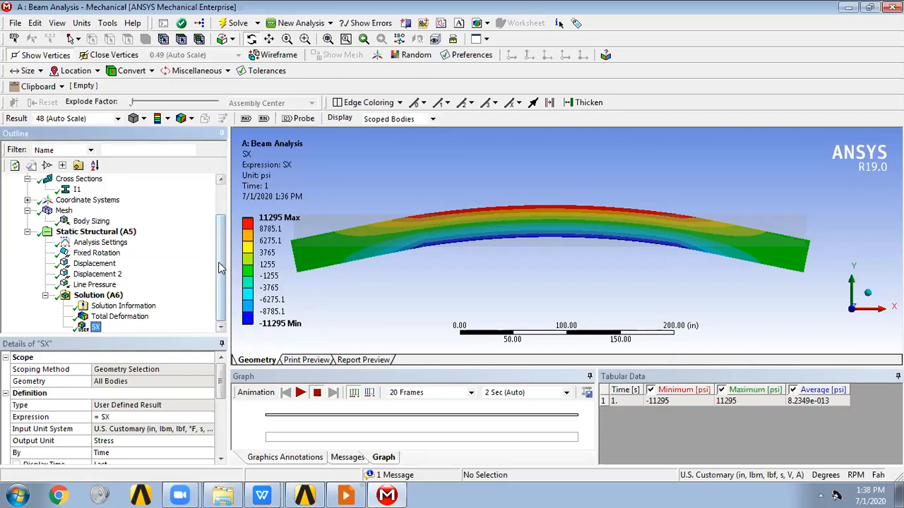
scroll(220, 273, up, 2)
click(59, 189)
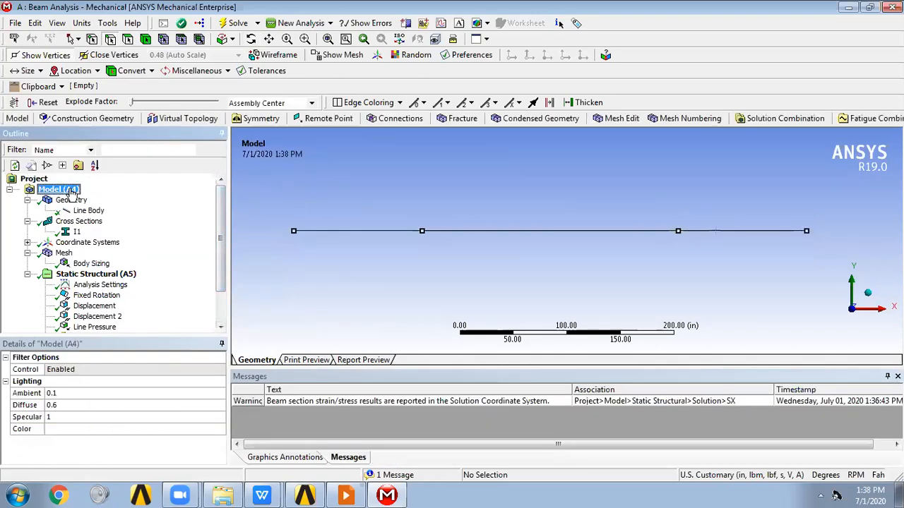
right_click(74, 191)
mouse_move(95, 199)
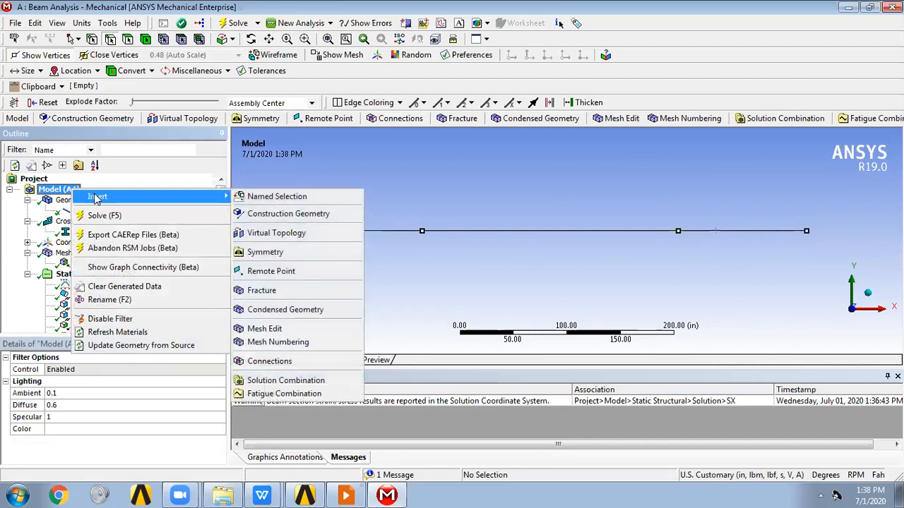
click(291, 214)
right_click(87, 222)
mouse_move(134, 232)
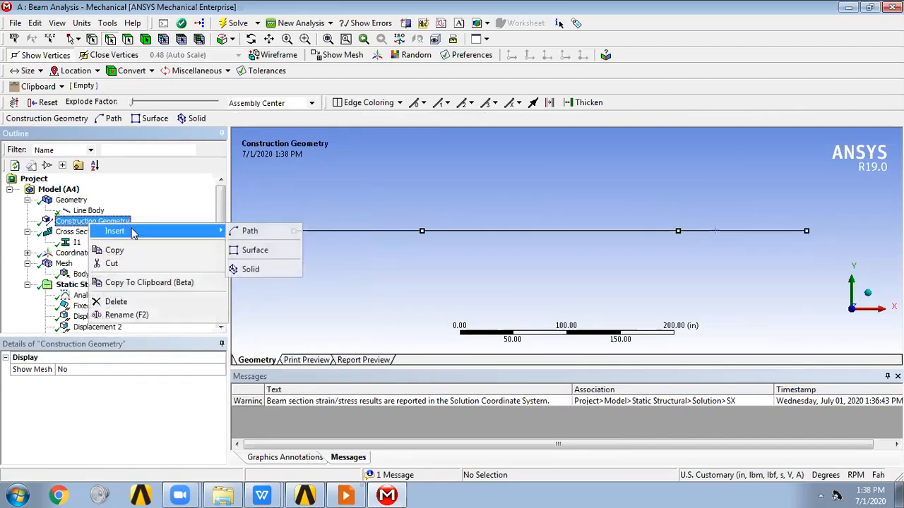
click(281, 232)
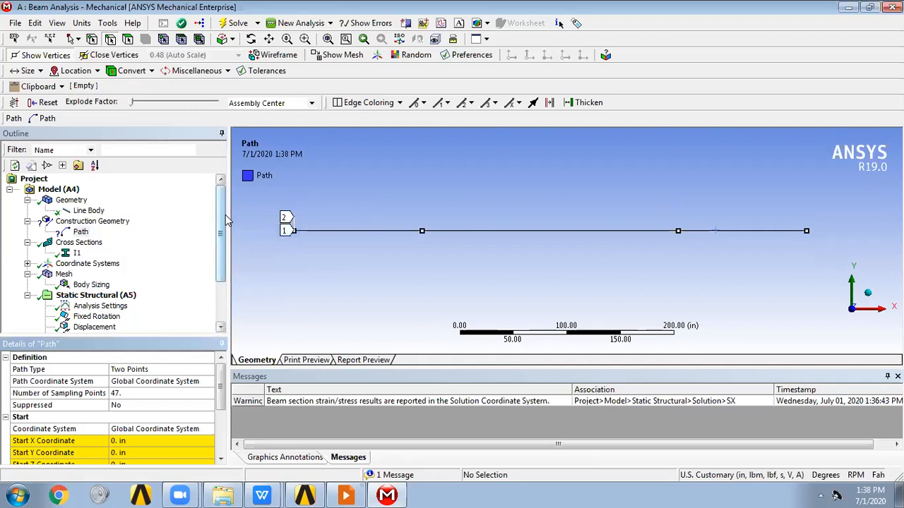
Set the path type to Edge and scope the path to all three edges of the beam
drag(221, 215, 213, 251)
click(149, 370)
click(148, 369)
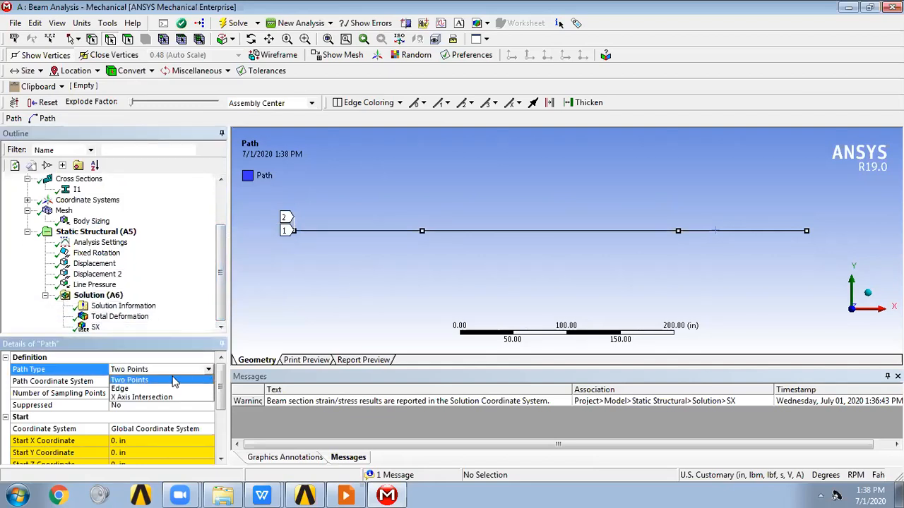
click(150, 389)
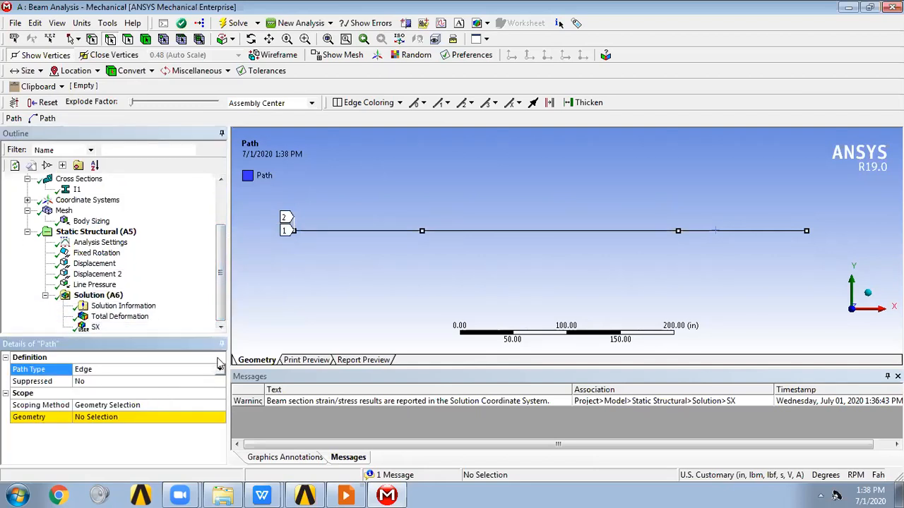
click(125, 418)
click(375, 231)
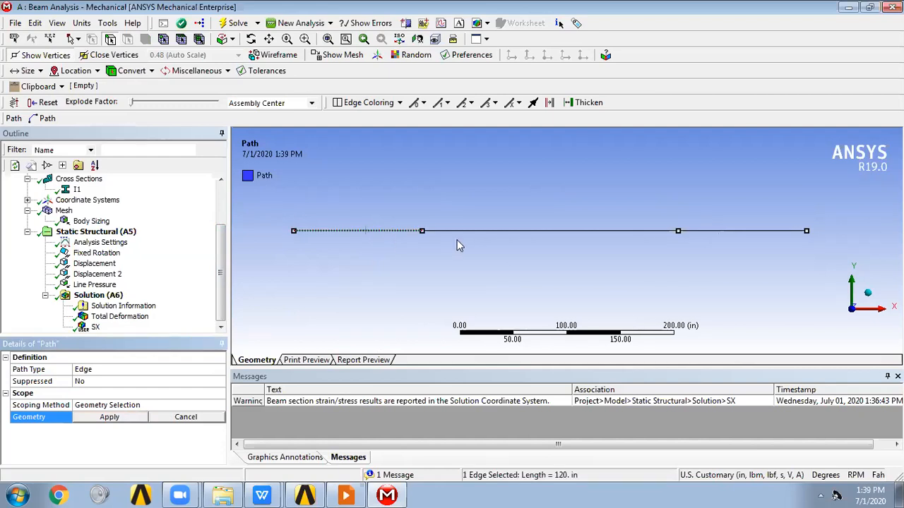
ctrl+click(460, 232)
ctrl+click(717, 236)
click(133, 418)
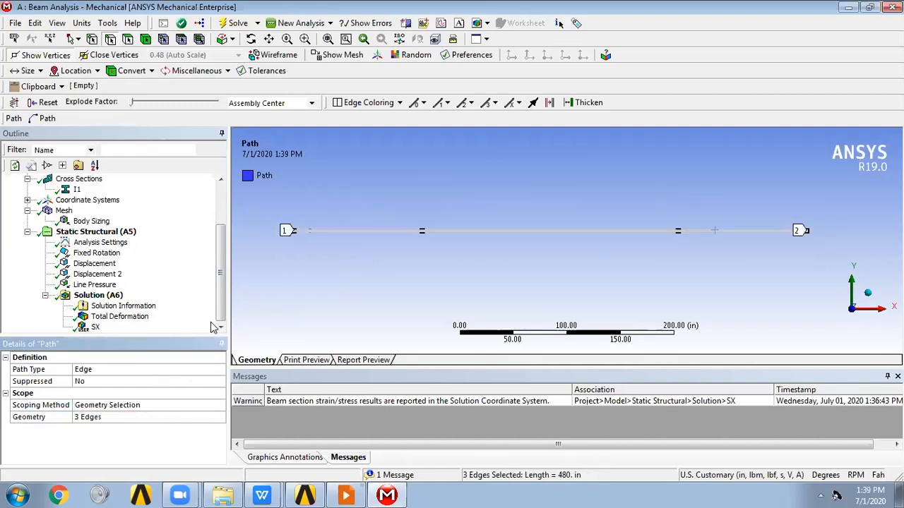
Add a Shear-Moment Diagram from the beam results to the solution
click(100, 297)
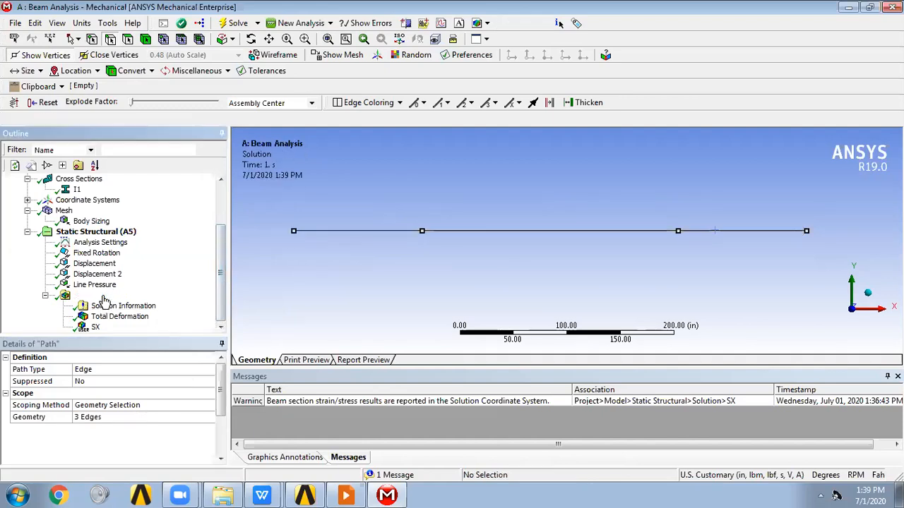
right_click(101, 298)
mouse_move(130, 304)
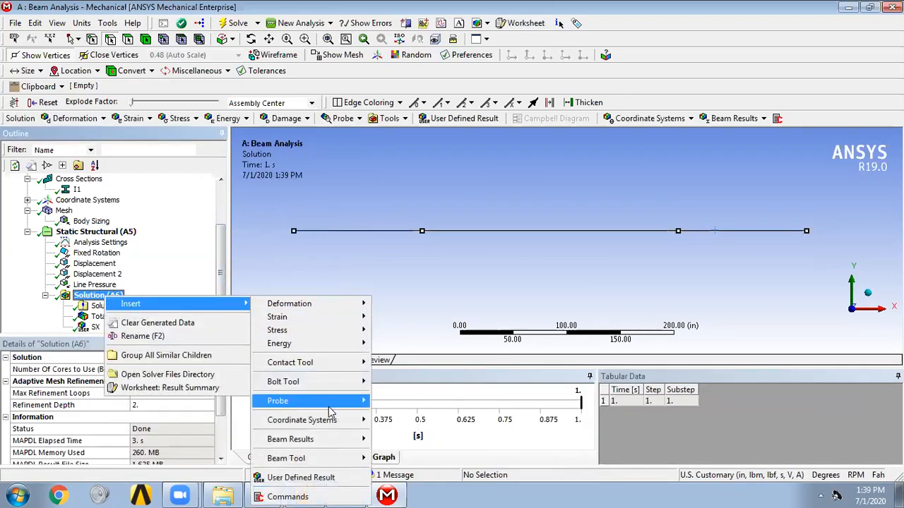
mouse_move(339, 439)
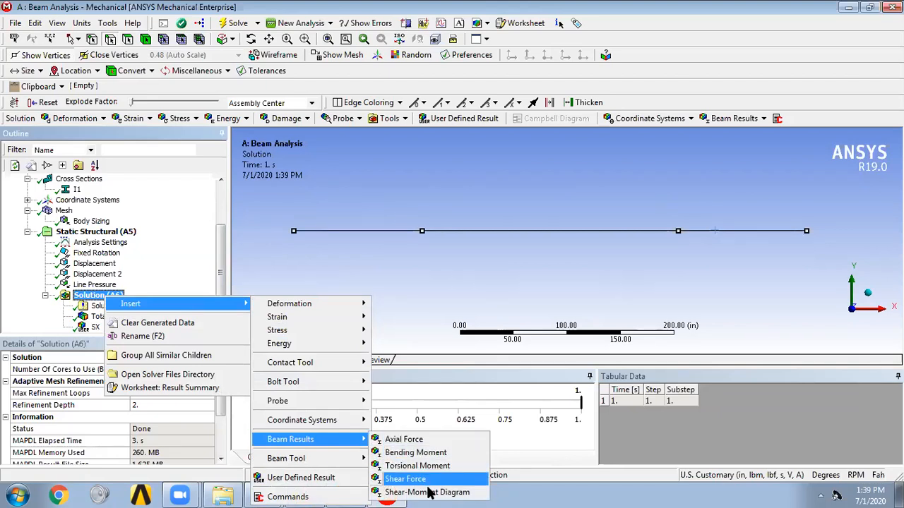
click(432, 492)
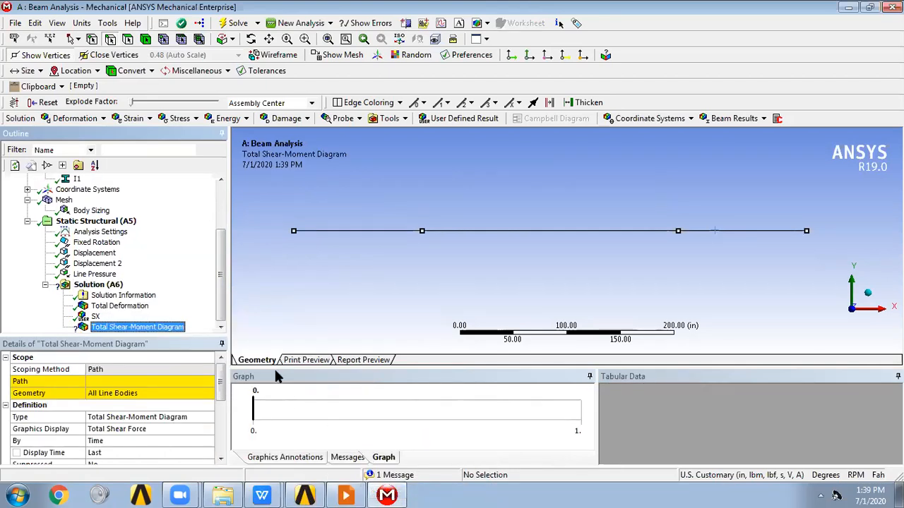
Assign the path to the Total Shear-Moment Diagram and evaluate all results
click(183, 388)
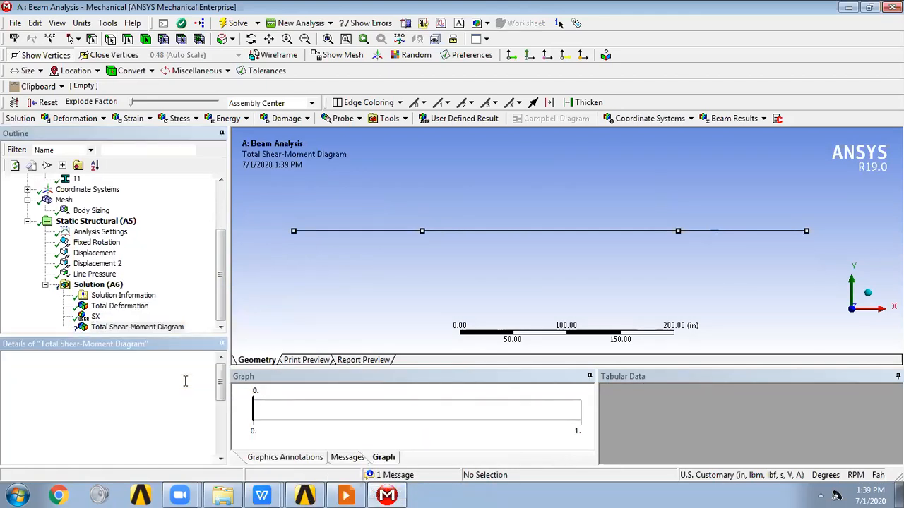
mouse_move(220, 378)
mouse_down()
mouse_move(220, 401)
mouse_move(220, 374)
mouse_up()
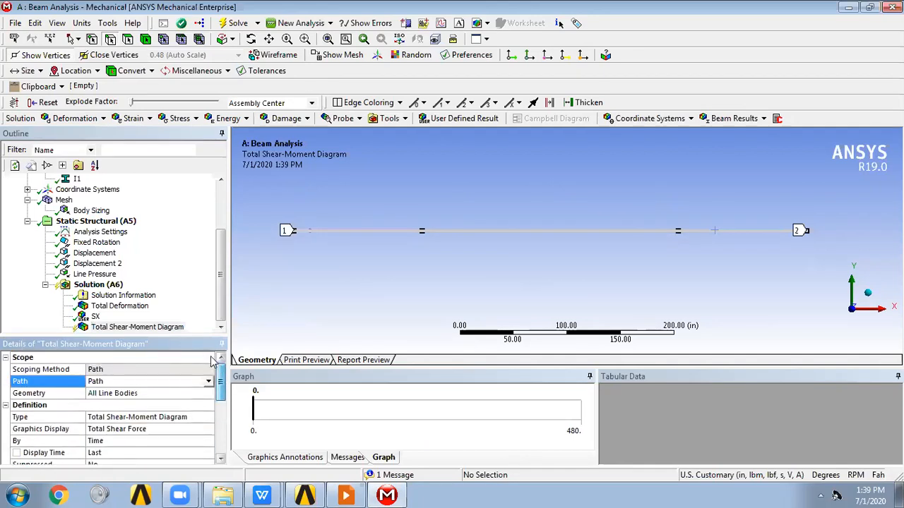
right_click(167, 328)
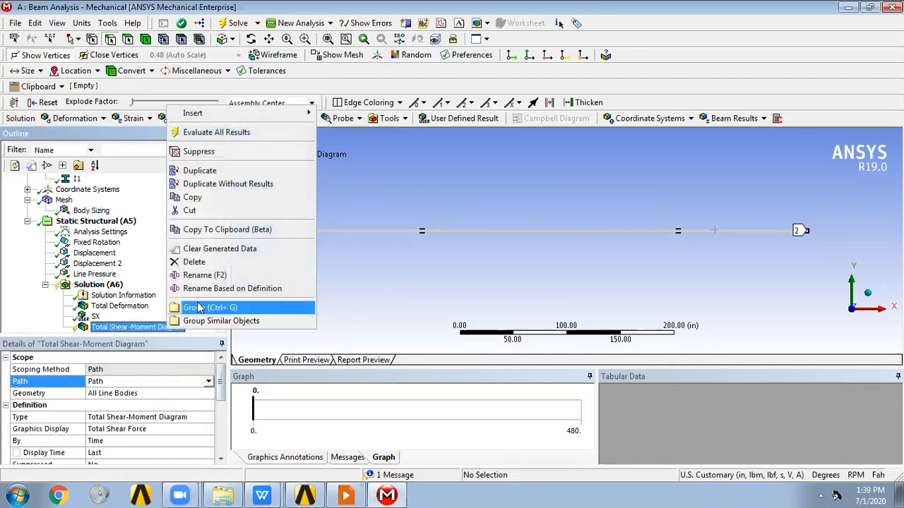
click(219, 134)
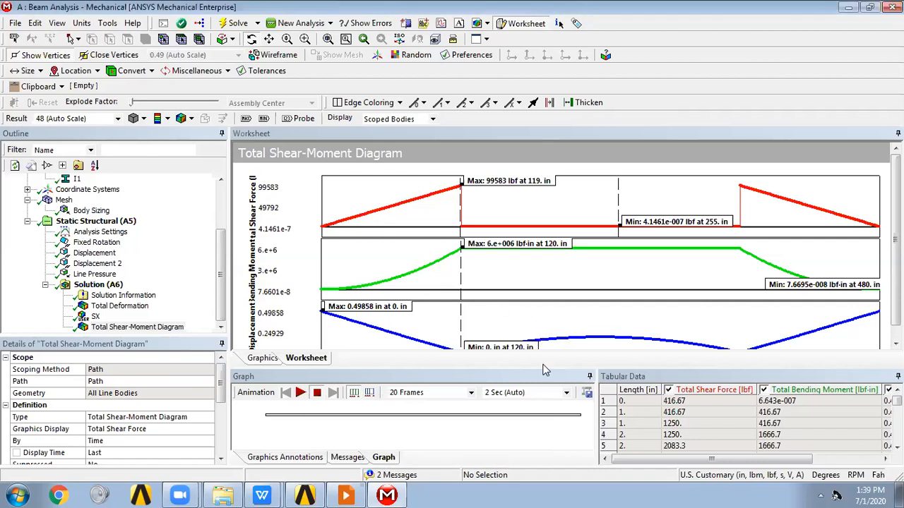
Enlarge the shear-moment graph and view the total shear force curve alone, followed by the total bending moment curve alone
drag(542, 366, 529, 201)
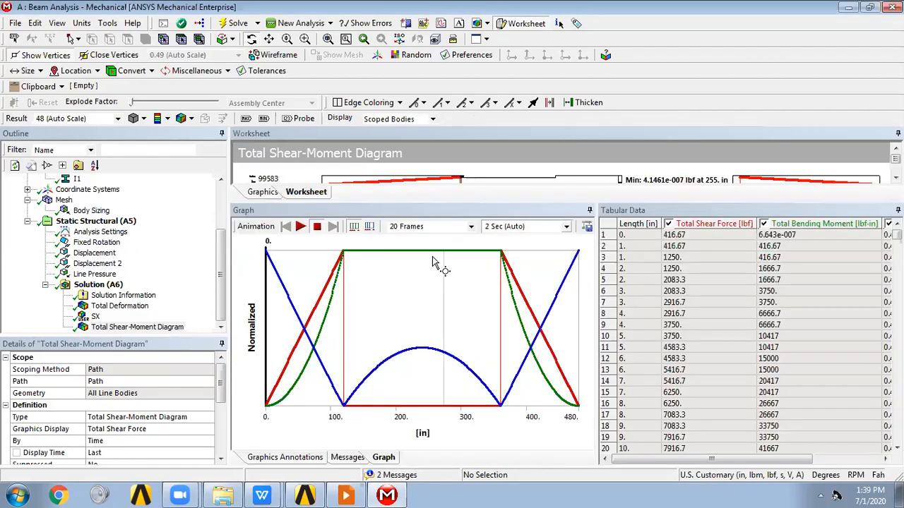
click(668, 224)
click(763, 224)
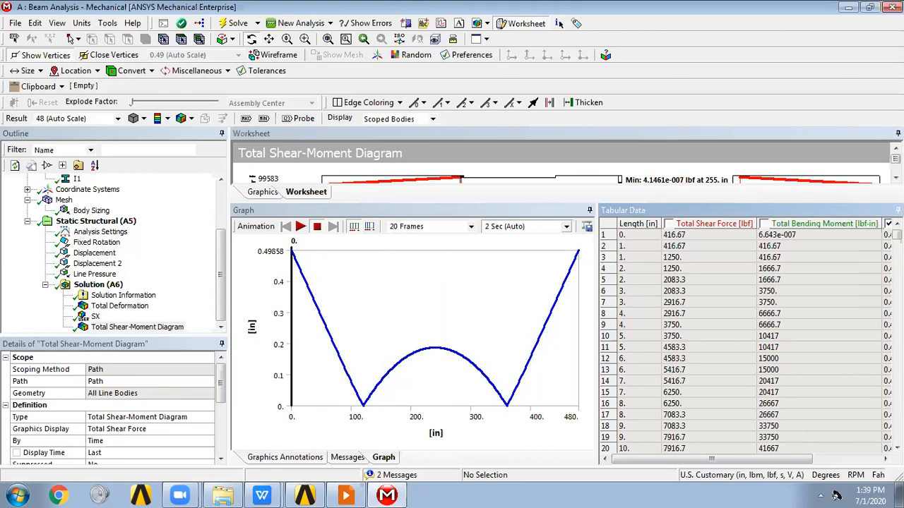
click(888, 223)
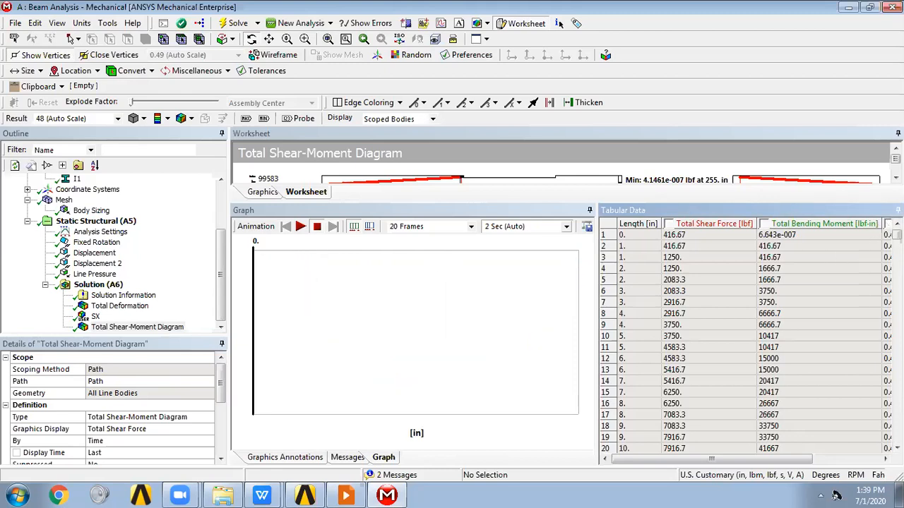
click(669, 224)
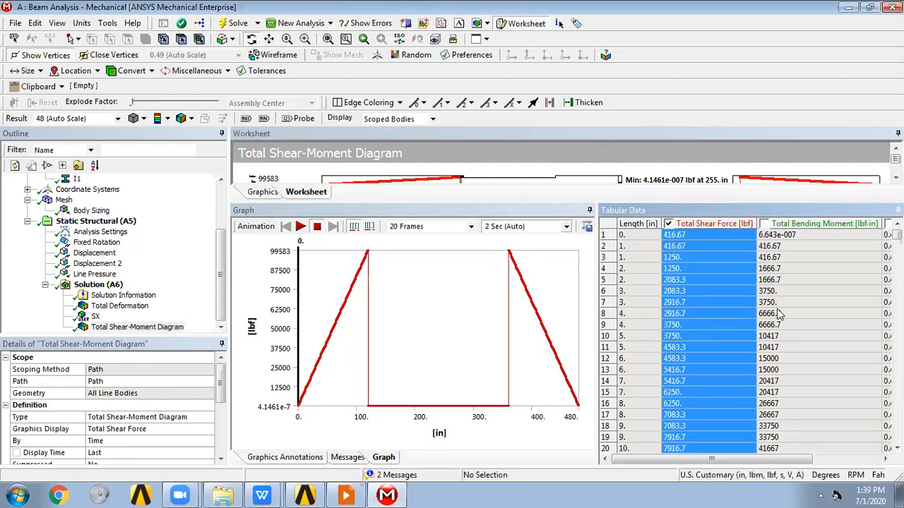
click(668, 224)
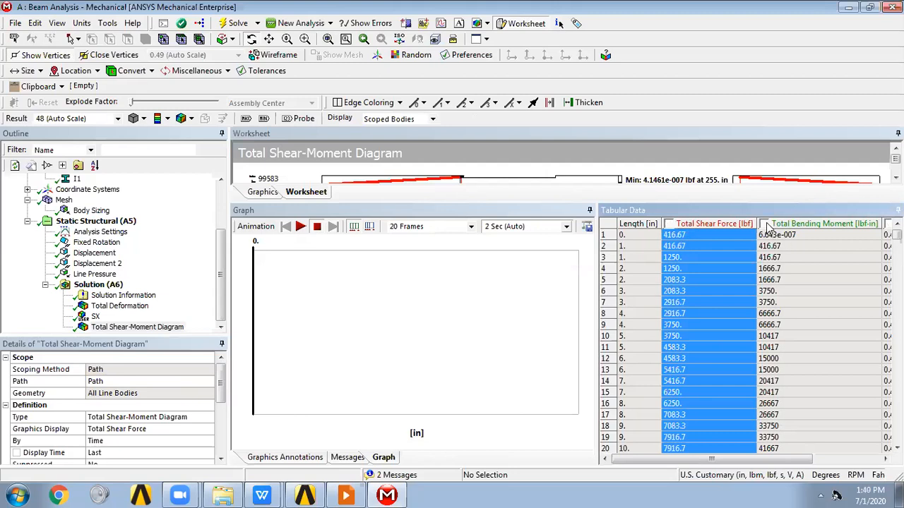
click(763, 224)
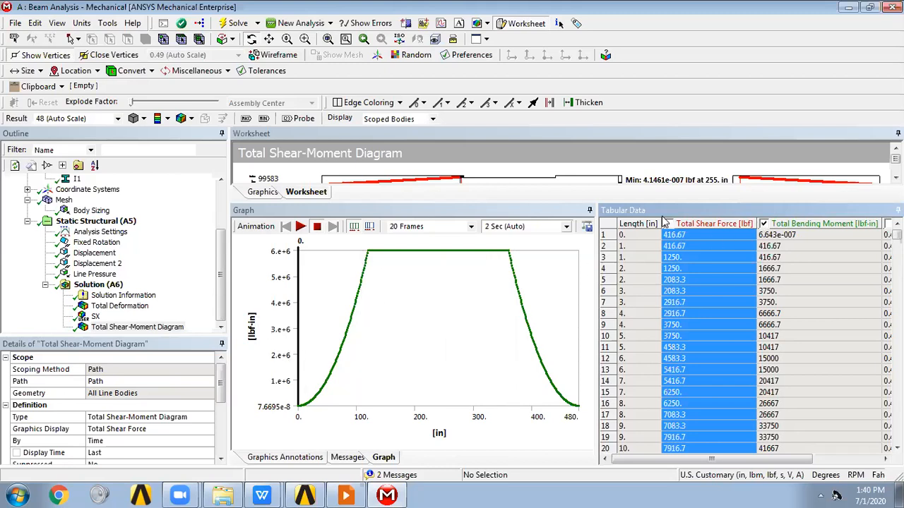
click(441, 24)
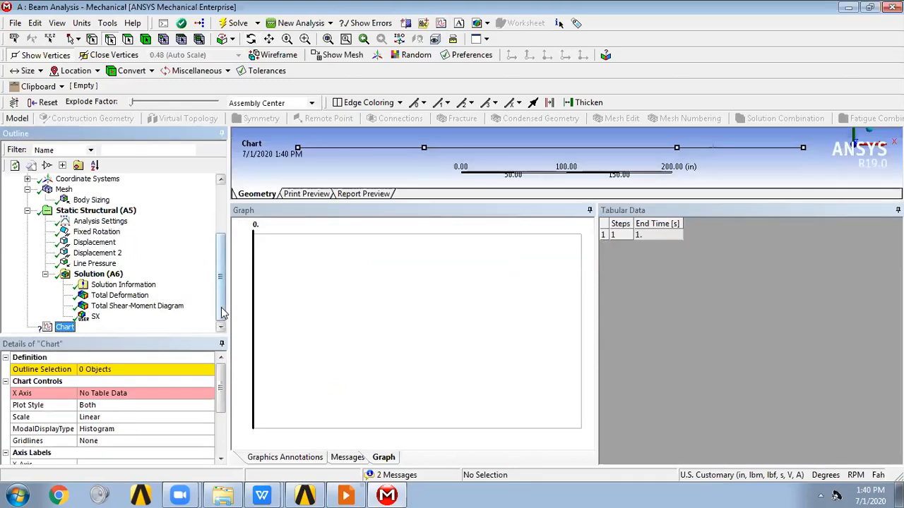
click(103, 306)
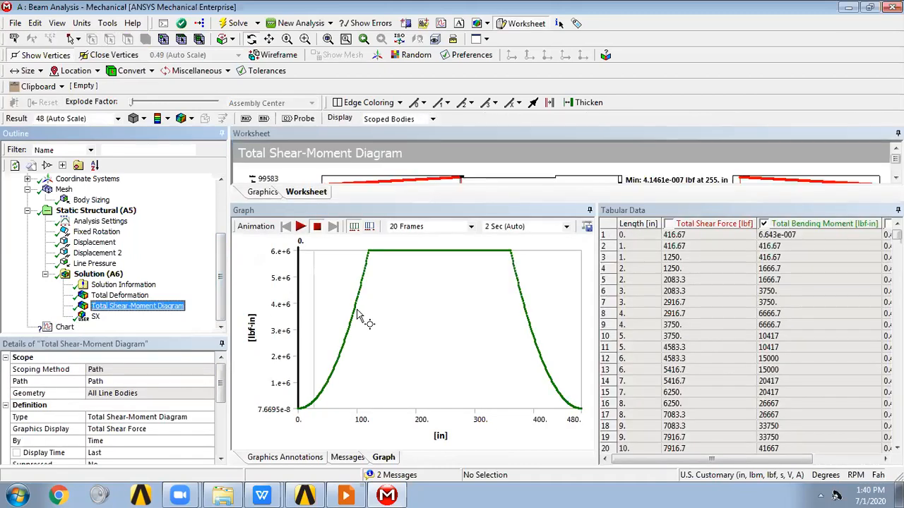
click(64, 326)
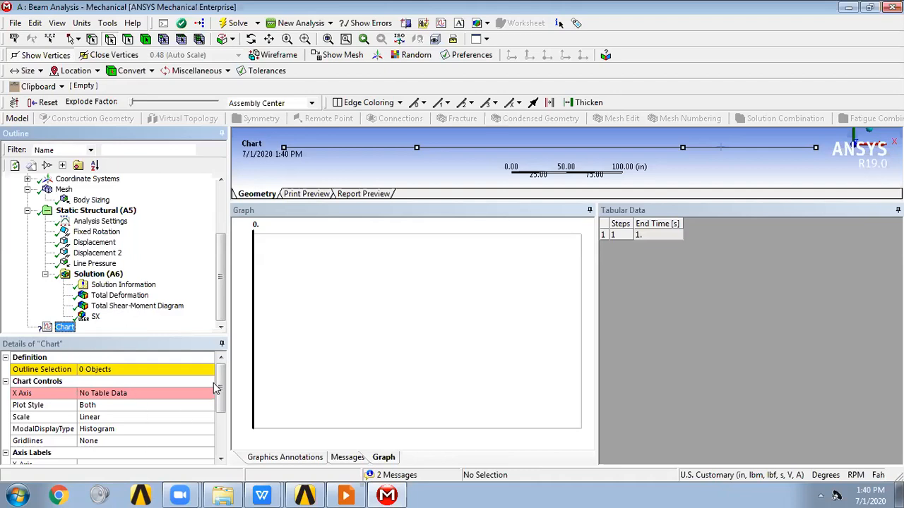
click(166, 369)
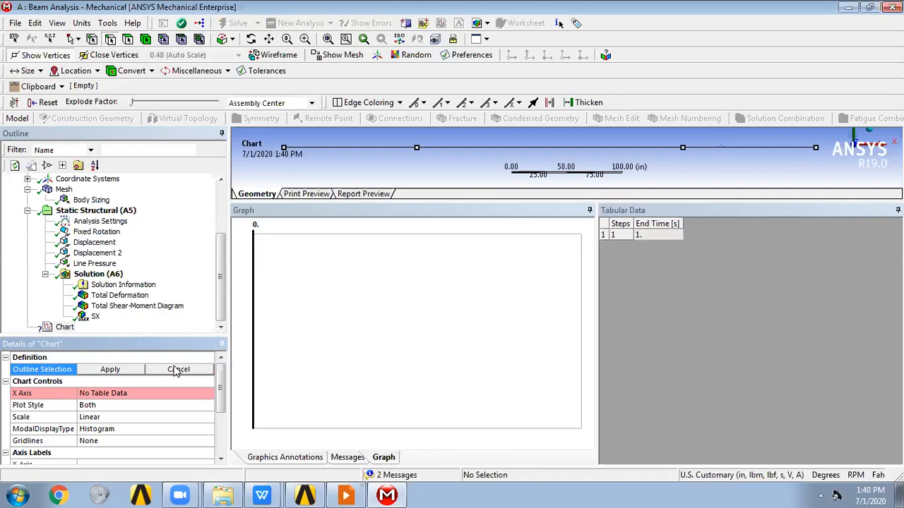
drag(218, 384, 221, 364)
click(65, 328)
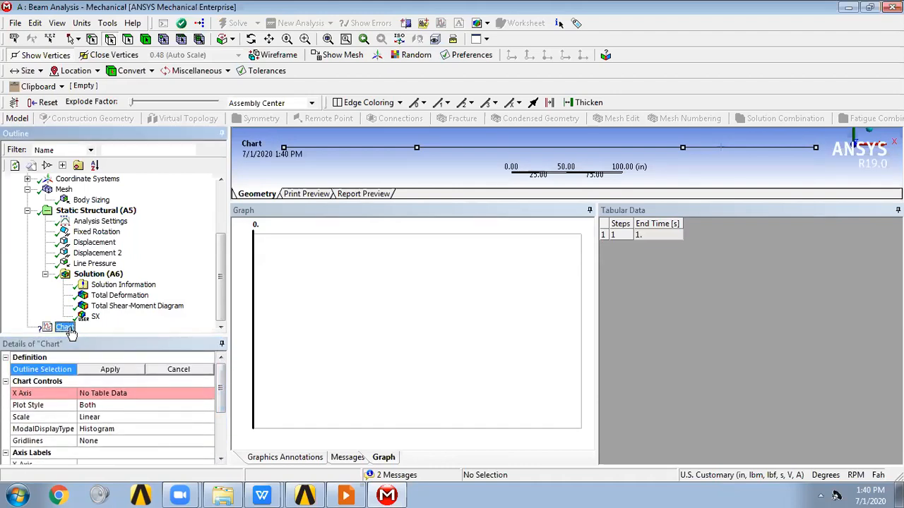
click(131, 306)
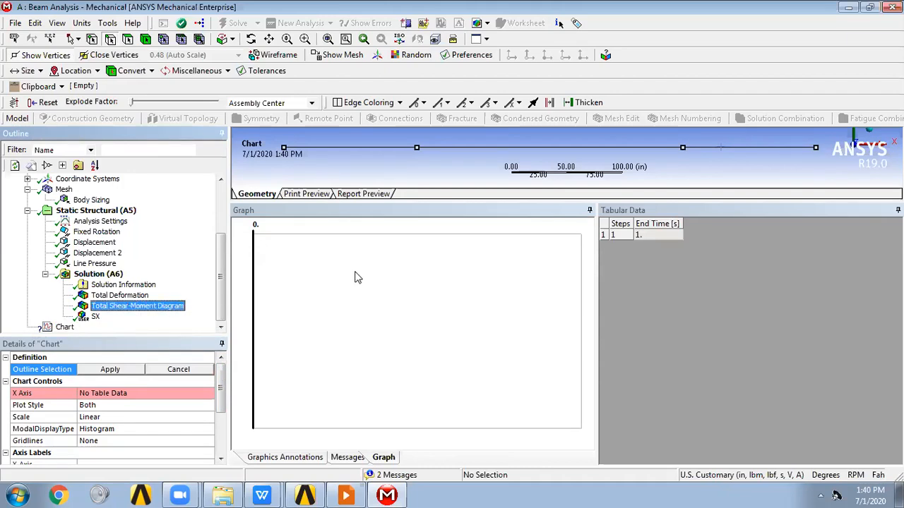
click(63, 327)
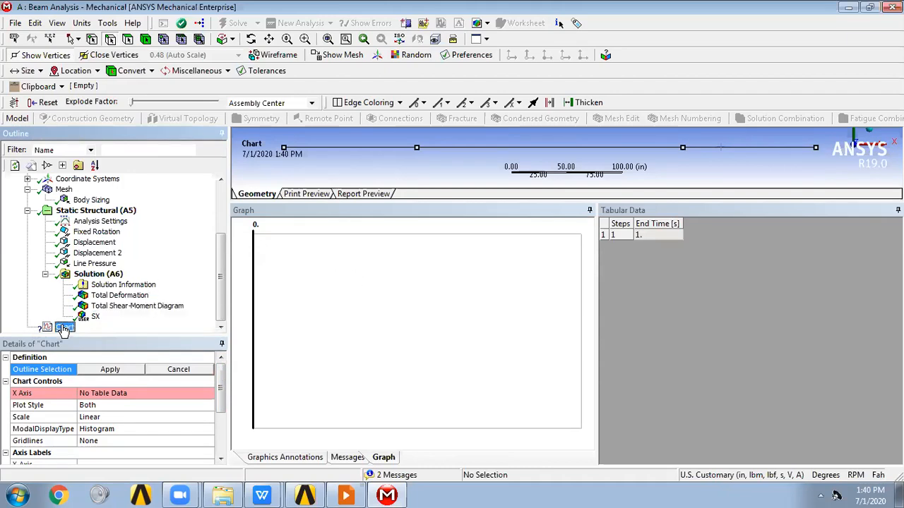
click(182, 370)
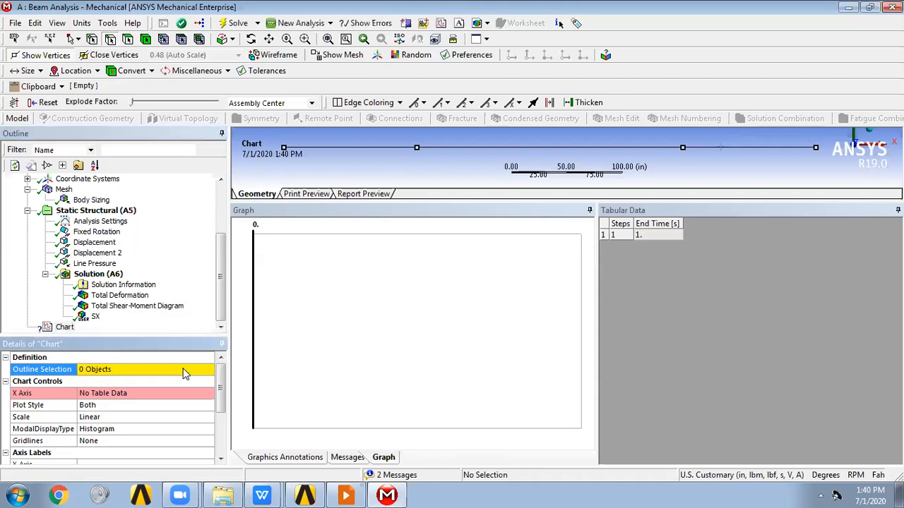
right_click(63, 328)
click(90, 353)
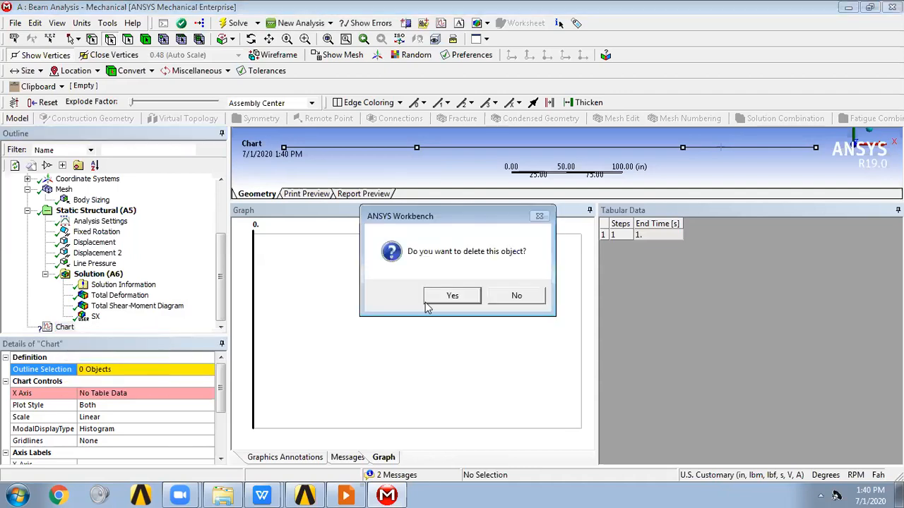
click(436, 301)
Return to the Total Shear-Moment Diagram and examine the total shear force curve alone and together with the total bending moment curve
drag(219, 262, 216, 303)
click(95, 326)
click(118, 317)
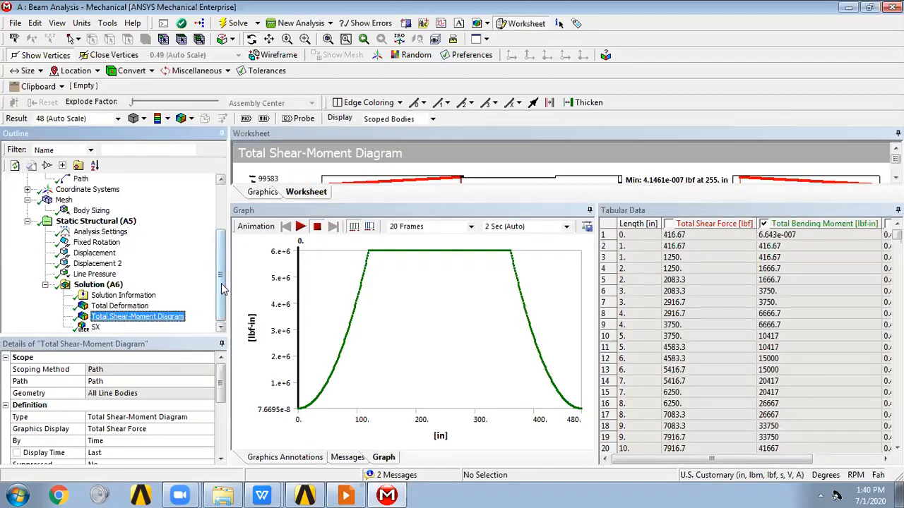
drag(548, 202, 549, 273)
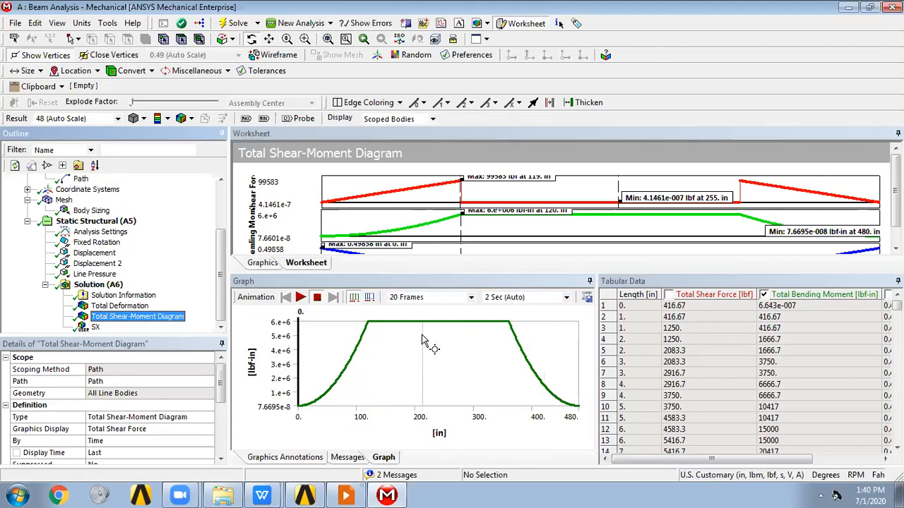
click(763, 294)
click(668, 294)
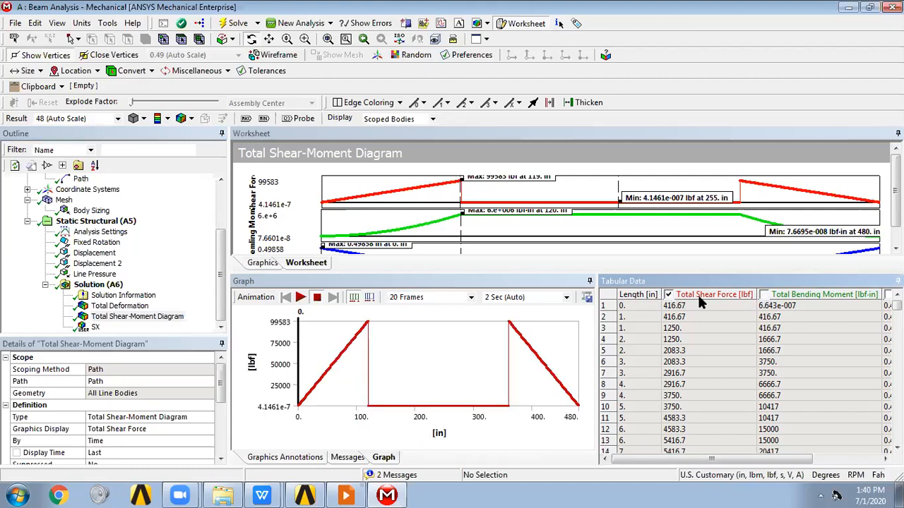
click(763, 294)
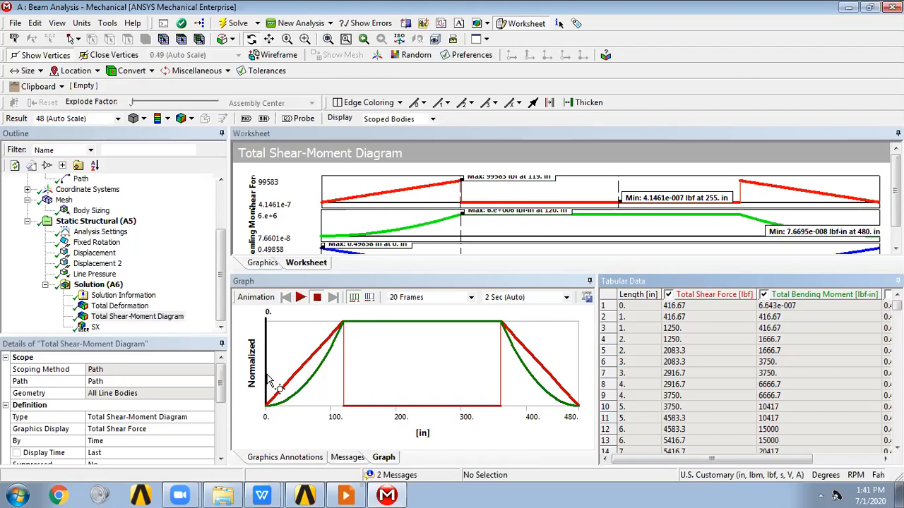
click(668, 295)
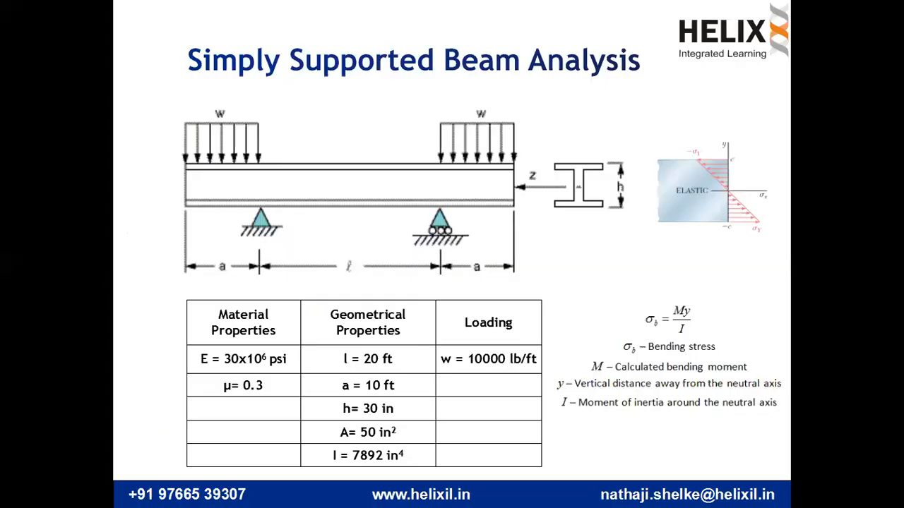
click(495, 307)
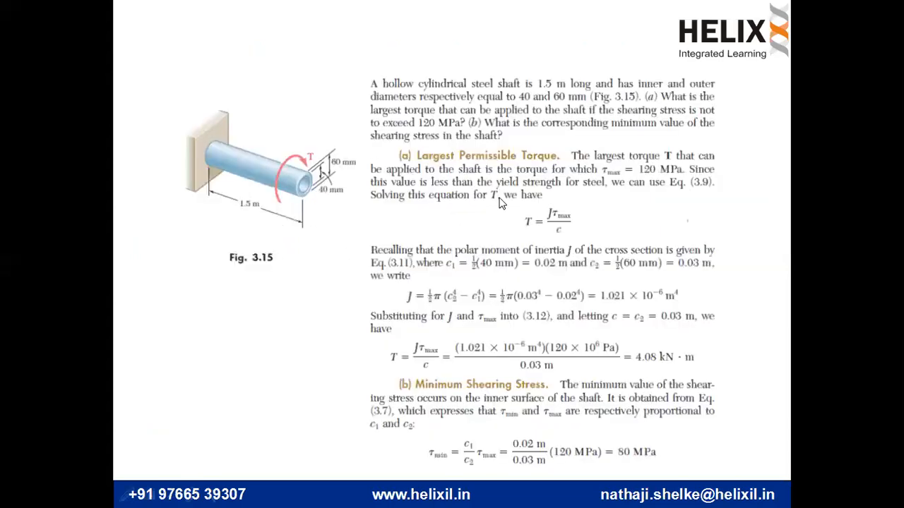
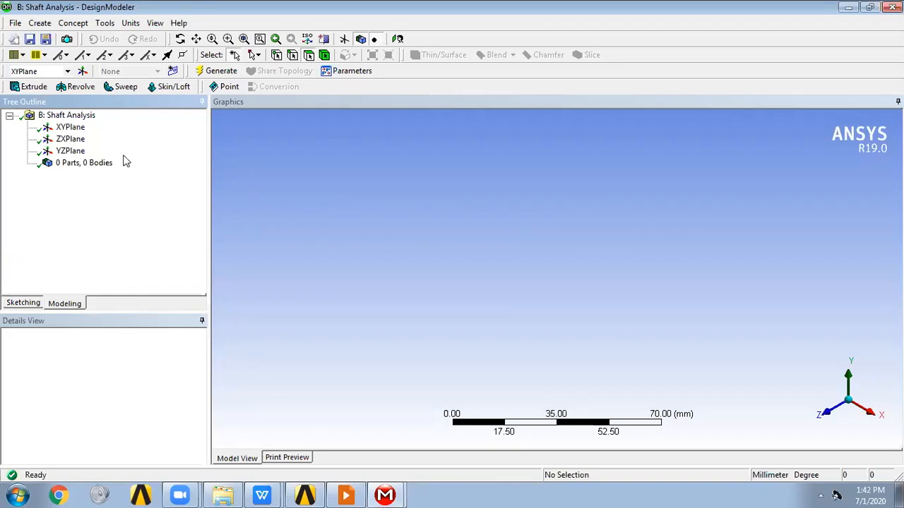
Create a new sketch on the YZ plane of the Shaft Analysis geometry and view it face-on for sketching
click(75, 151)
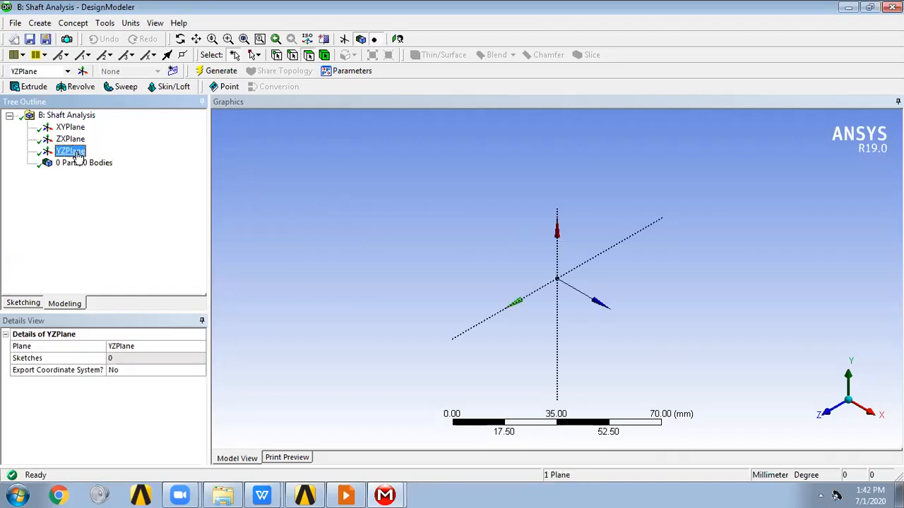
click(172, 70)
click(27, 305)
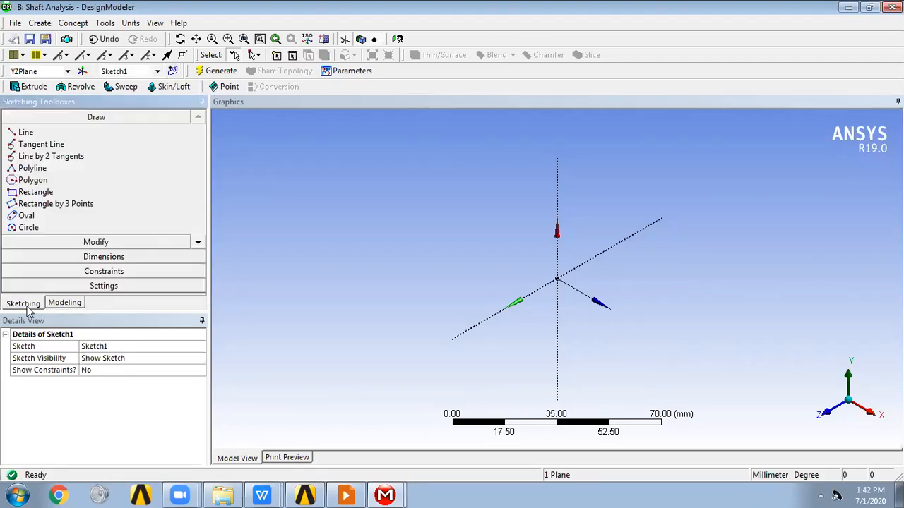
click(398, 40)
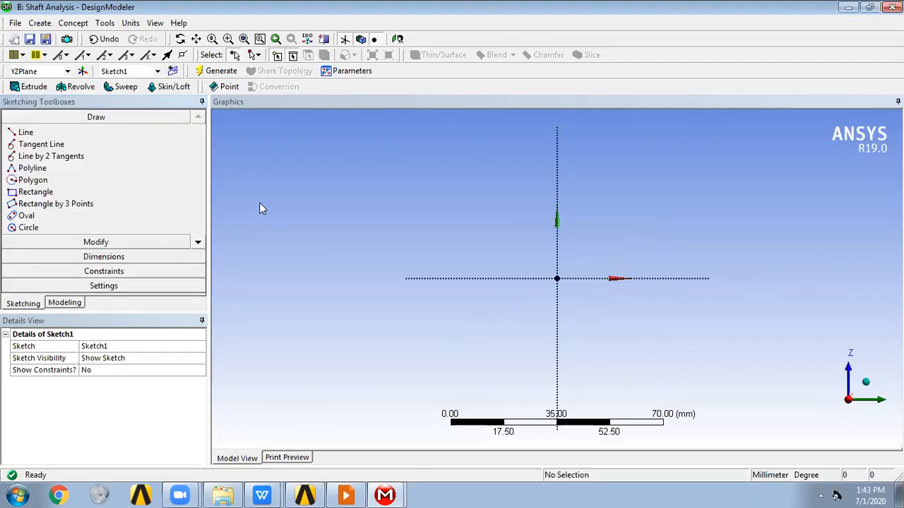
Sketch two concentric circles centred on the origin, about 46 mm and about 35 mm in diameter
click(47, 231)
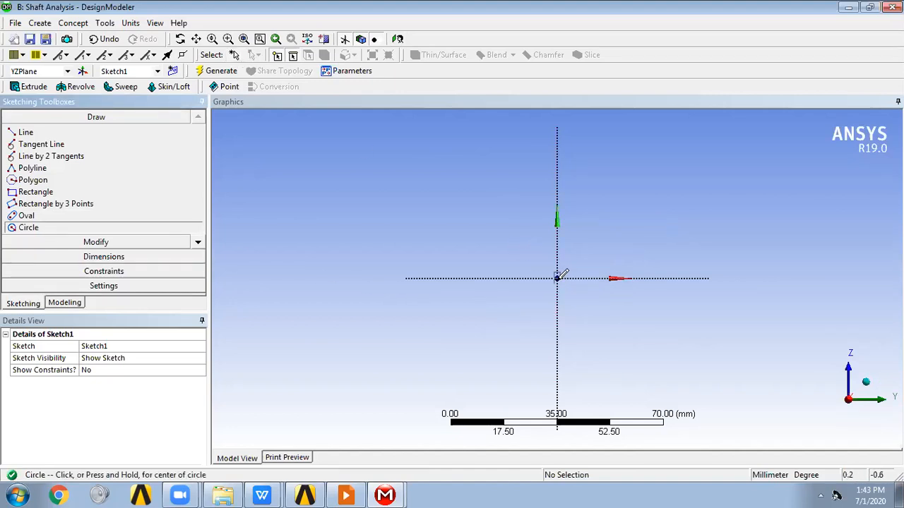
click(557, 278)
click(604, 226)
click(556, 278)
click(584, 233)
Dimension the diameters of the inner and outer circles
click(177, 257)
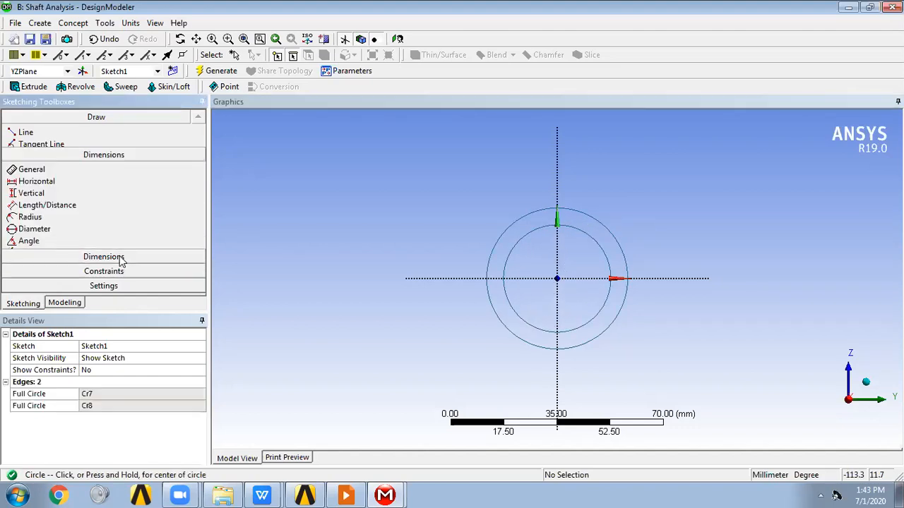
click(588, 236)
click(633, 178)
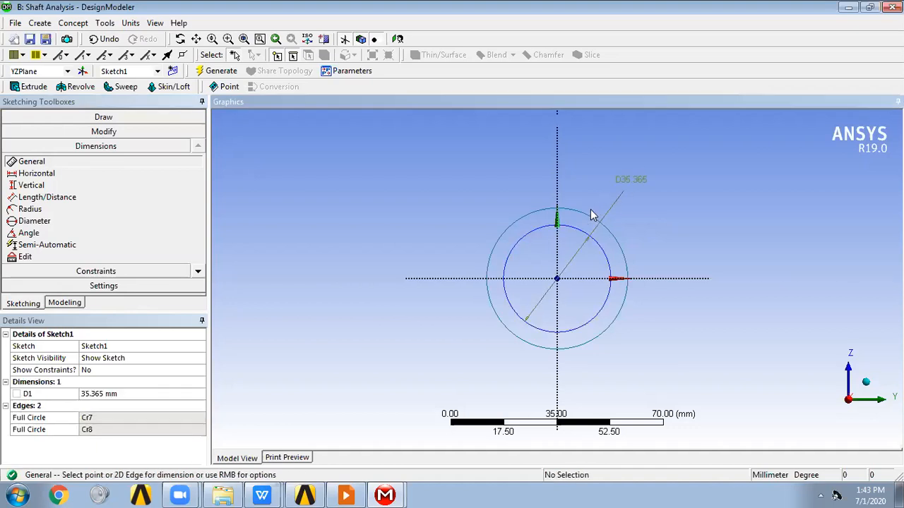
click(588, 213)
click(598, 153)
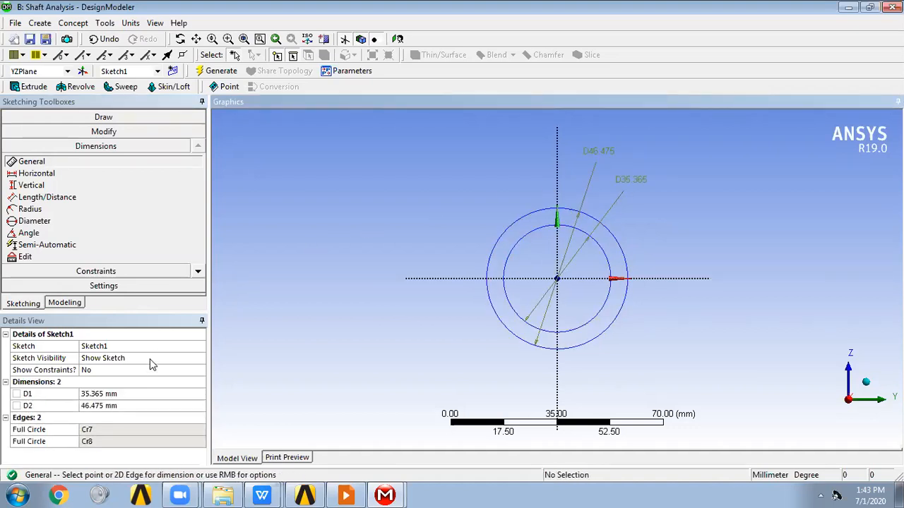
Set the outer circle's diameter to 60 mm and the inner circle's diameter to 40 mm
click(124, 405)
text(60)
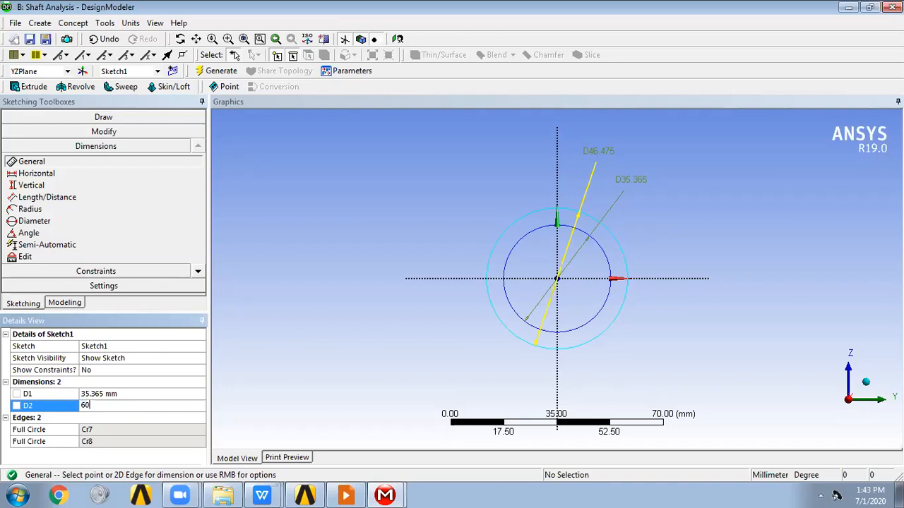
key(Return)
click(130, 393)
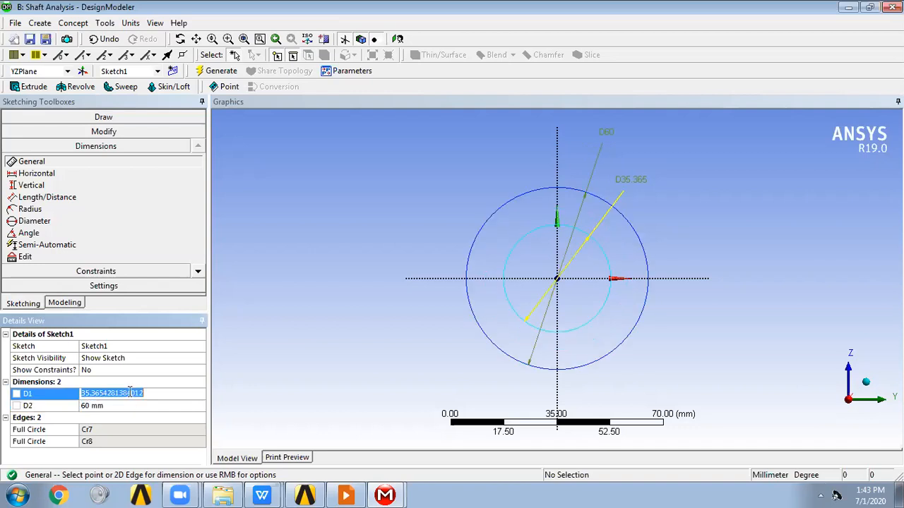
text(40)
key(Return)
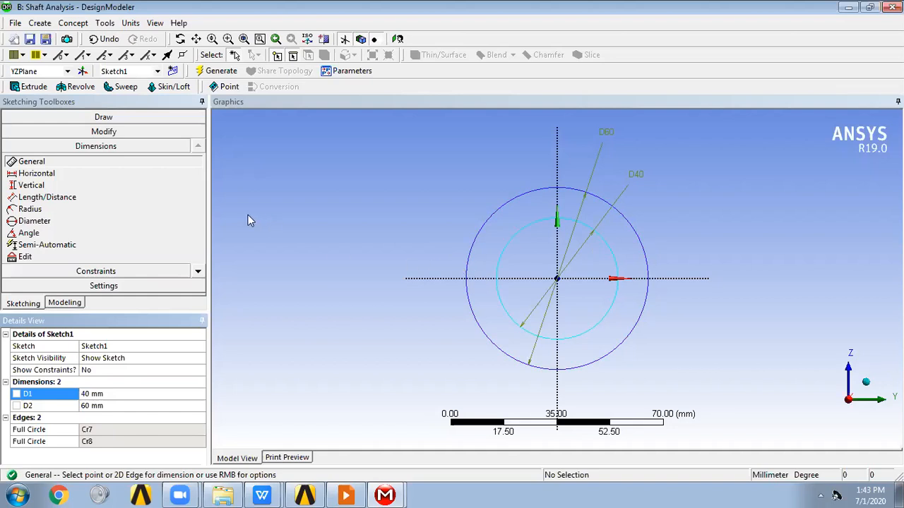
Extrude the two-circle sketch to a depth of 1500 mm with Add Material and generate the hollow shaft
click(64, 302)
mouse_move(369, 165)
middle_down()
mouse_move(424, 188)
mouse_move(504, 198)
mouse_move(459, 227)
middle_up()
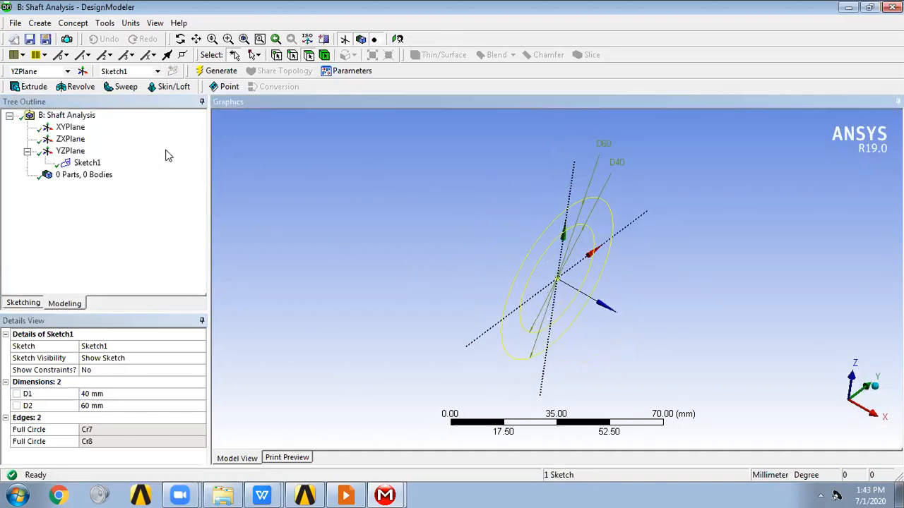
click(33, 86)
middle_drag(371, 215, 446, 241)
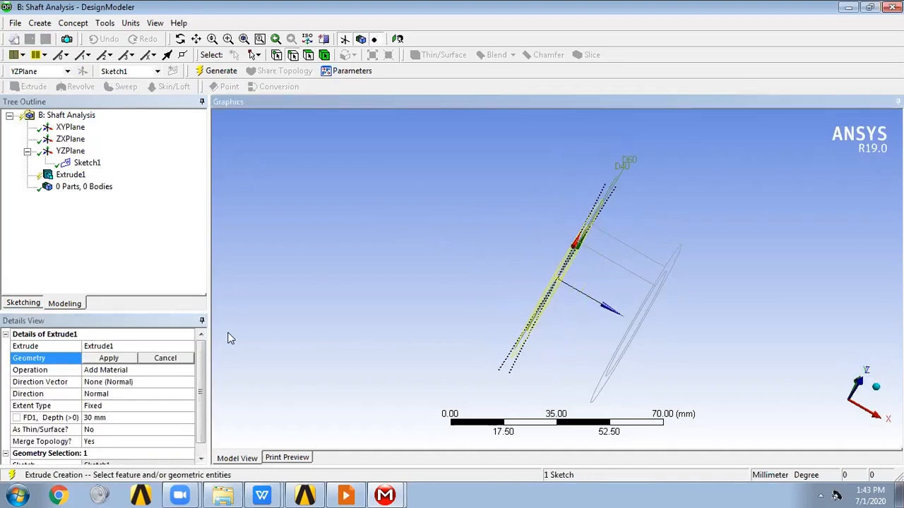
click(127, 418)
text(1500)
key(Return)
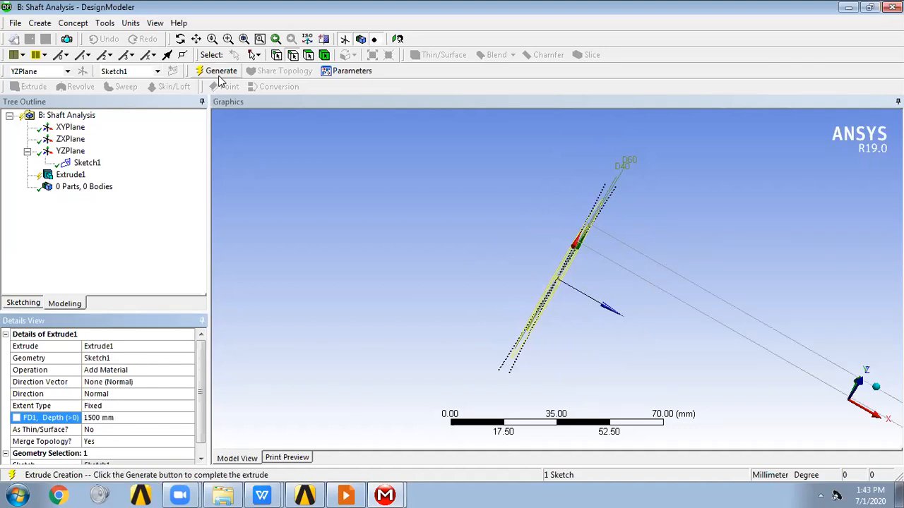
click(216, 71)
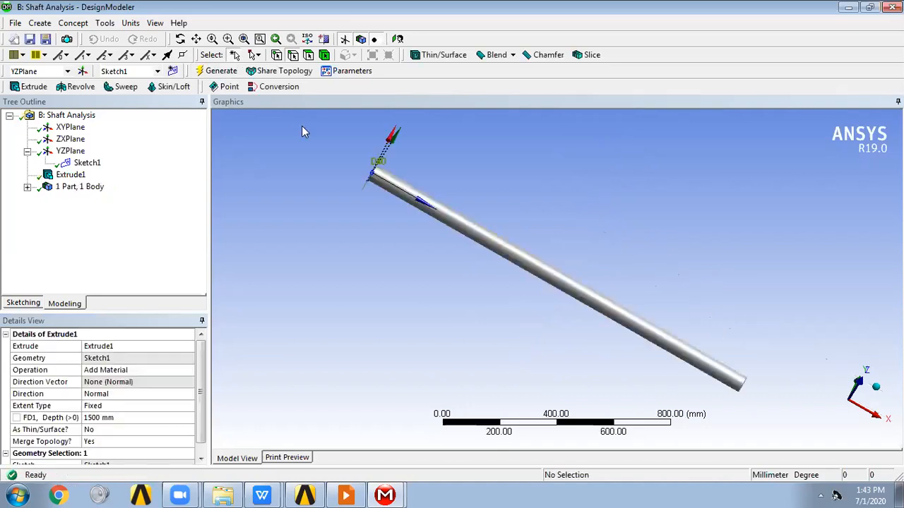
Hide the plane axes and inspect the shaft's hollow end in an isometric view
middle_drag(520, 176, 389, 93)
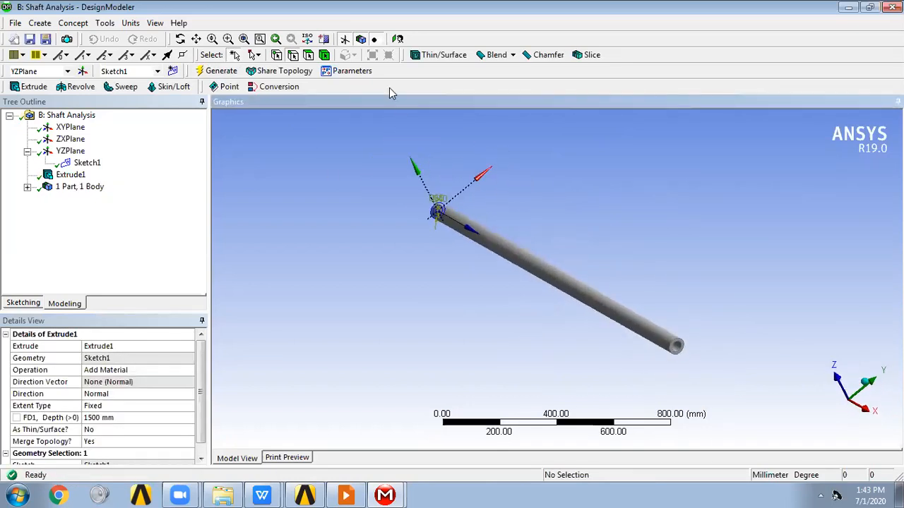
click(345, 39)
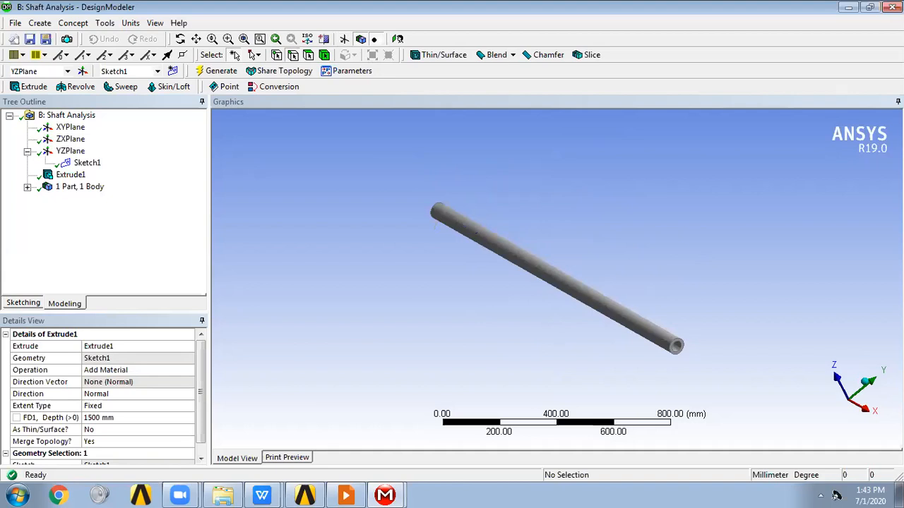
click(861, 385)
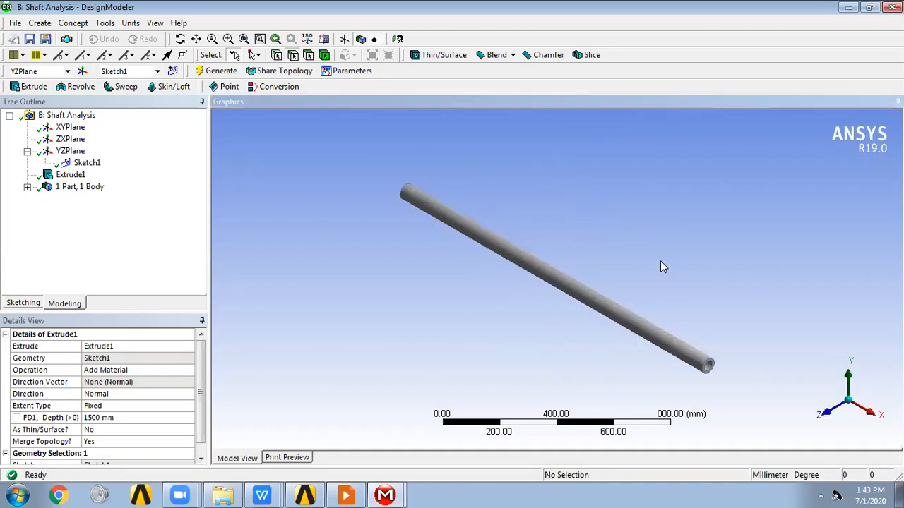
scroll(660, 267, up, 5)
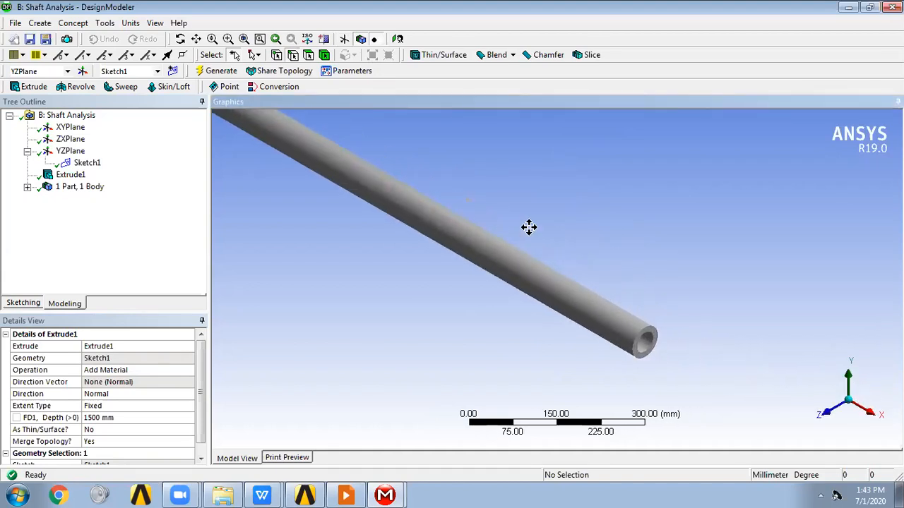
ctrl+middle_drag(618, 295, 593, 262)
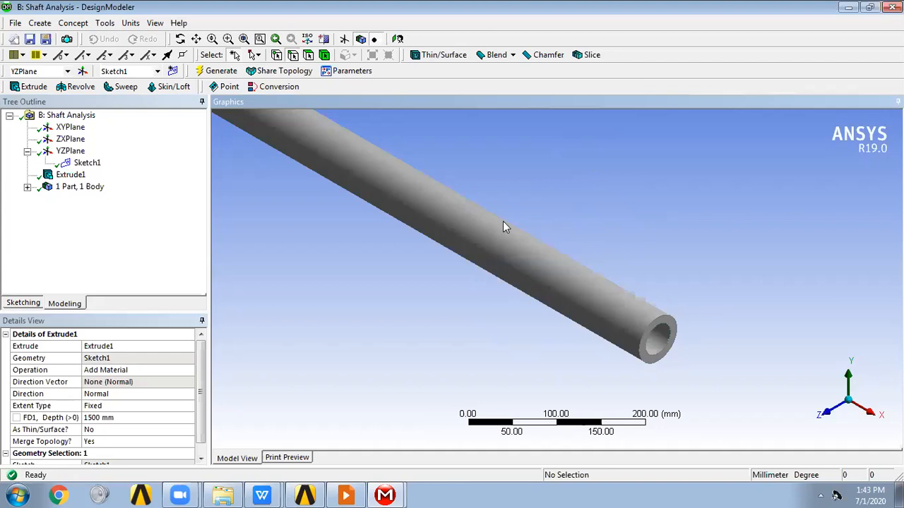
Close DesignModeler, open the Shaft Analysis model in Mechanical, and expand its geometry and coordinate systems
click(15, 22)
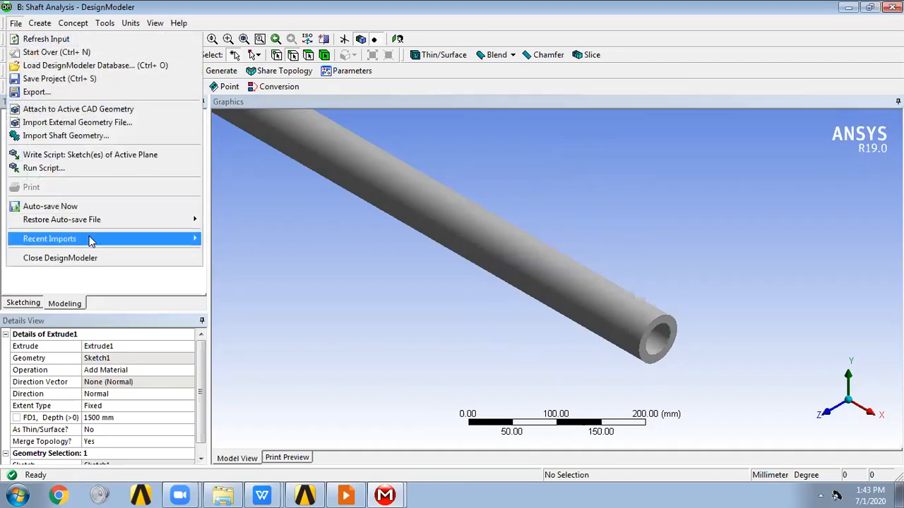
click(96, 258)
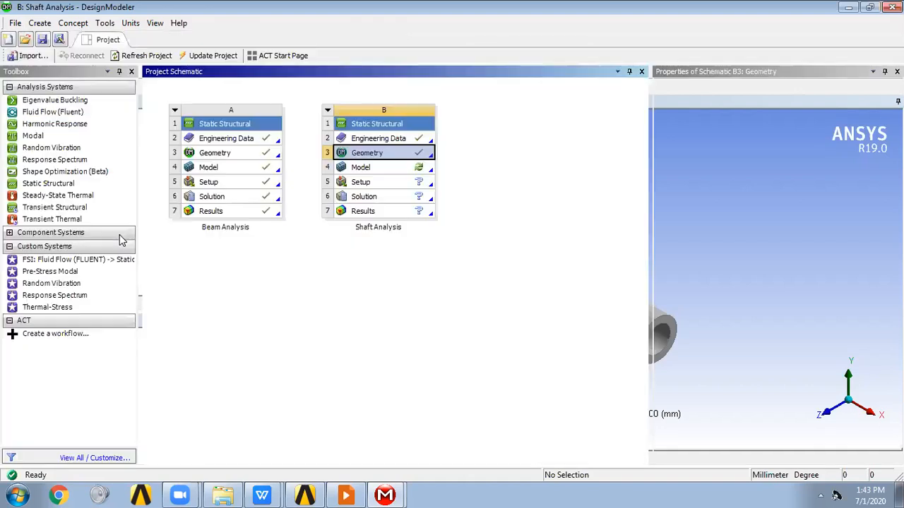
click(476, 289)
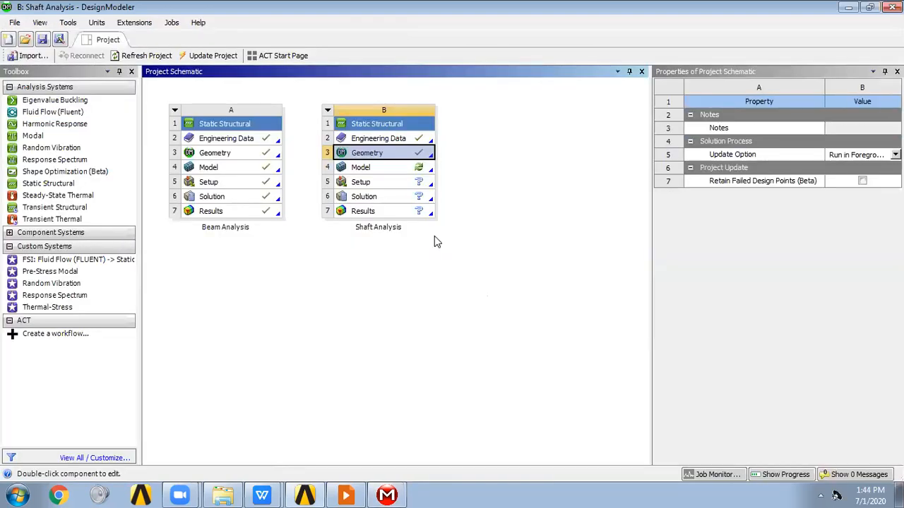
double_click(386, 172)
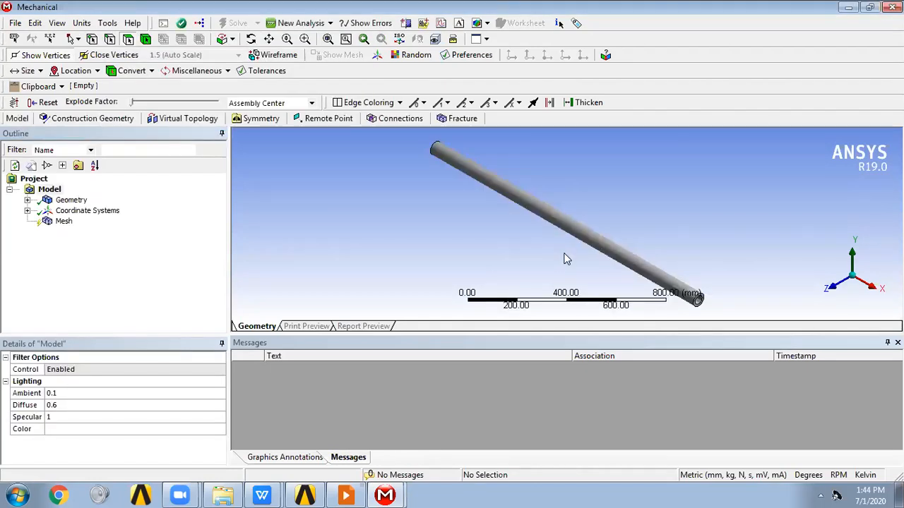
click(27, 201)
click(27, 221)
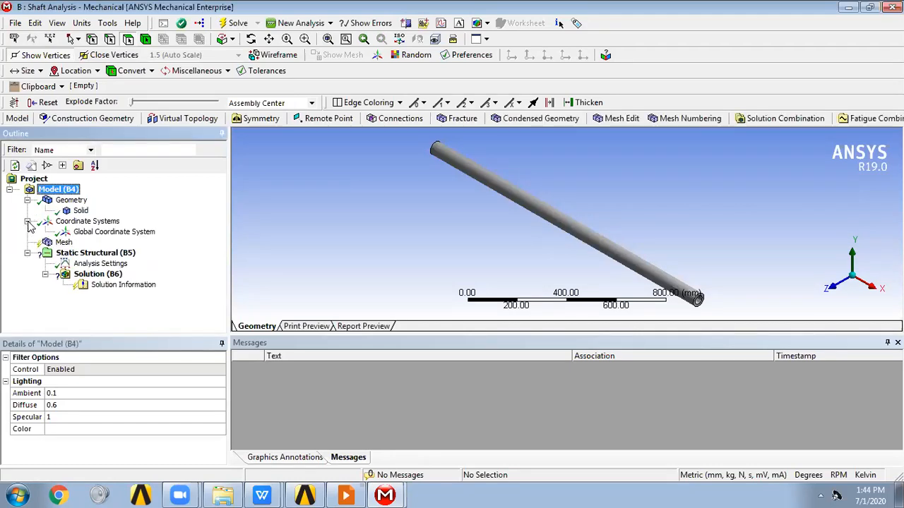
Add a Face Meshing control on the shaft's annular end face with 5 internal divisions
click(65, 242)
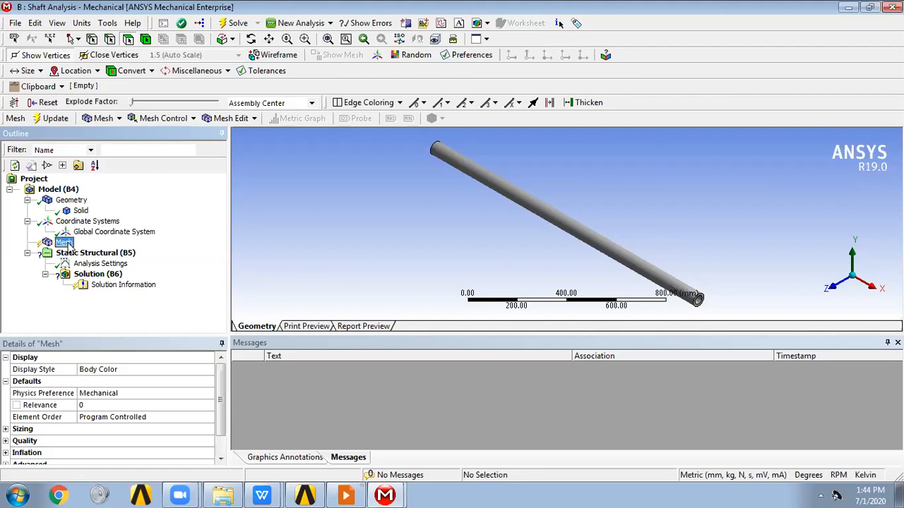
right_click(68, 244)
mouse_move(200, 256)
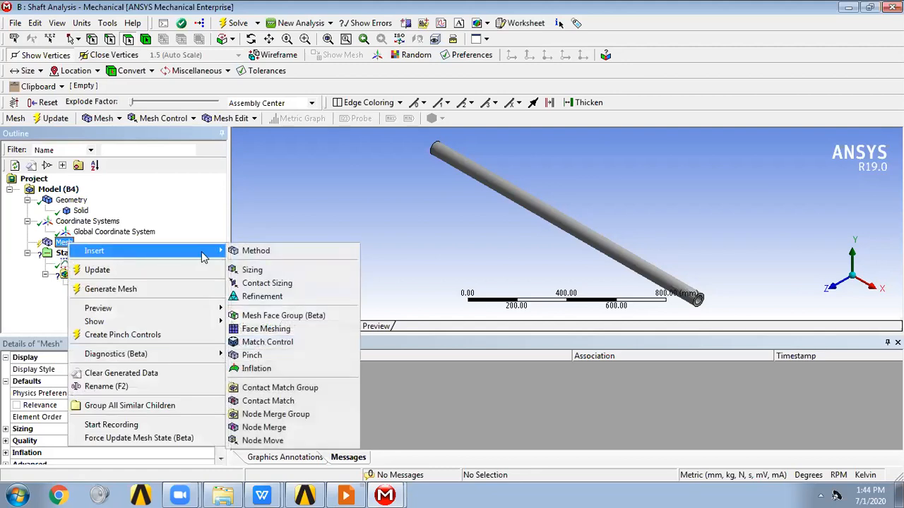
click(290, 333)
middle_drag(448, 268, 452, 187)
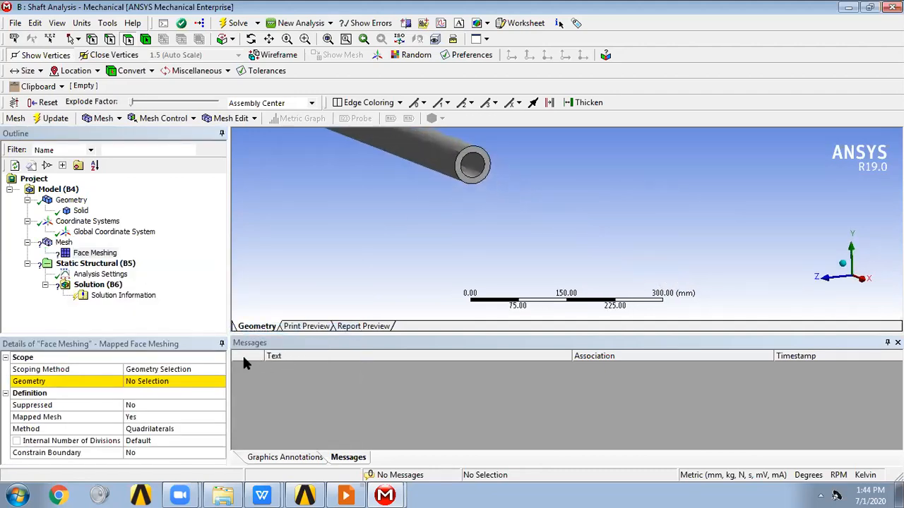
click(197, 381)
scroll(523, 240, up, 5)
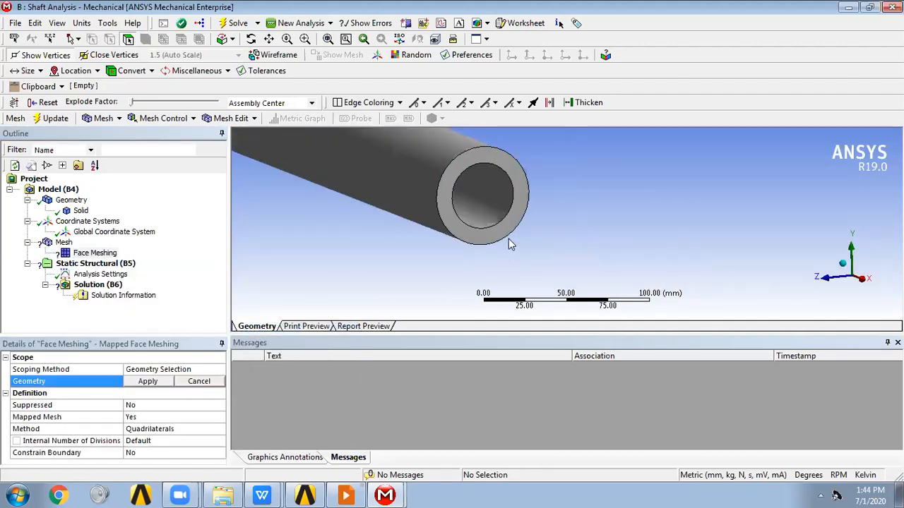
click(504, 220)
click(148, 381)
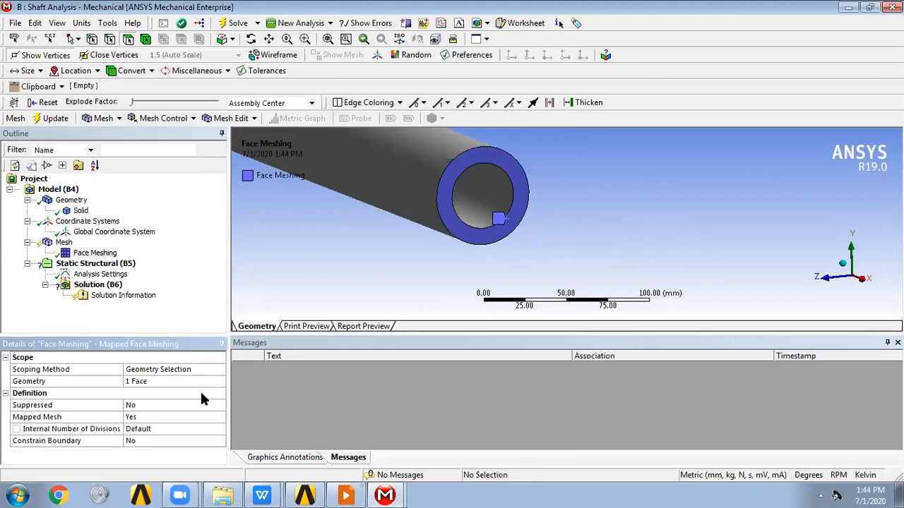
click(155, 429)
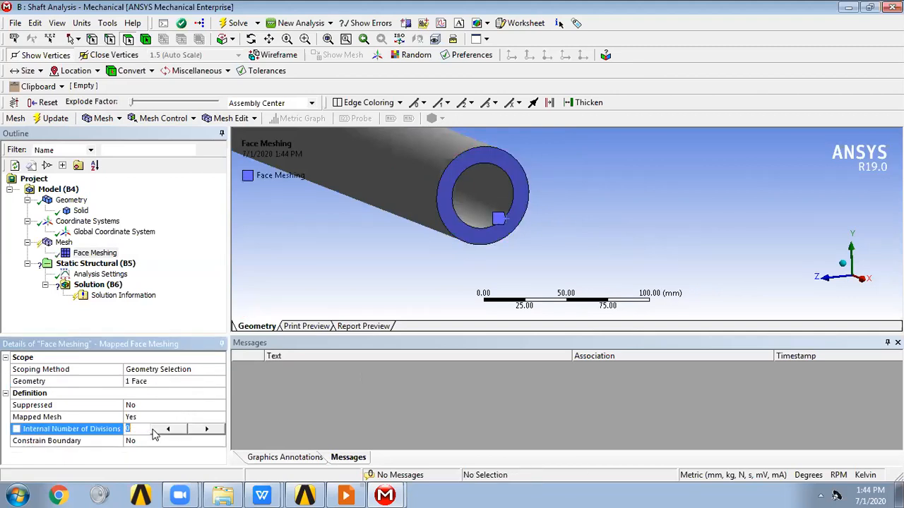
click(261, 432)
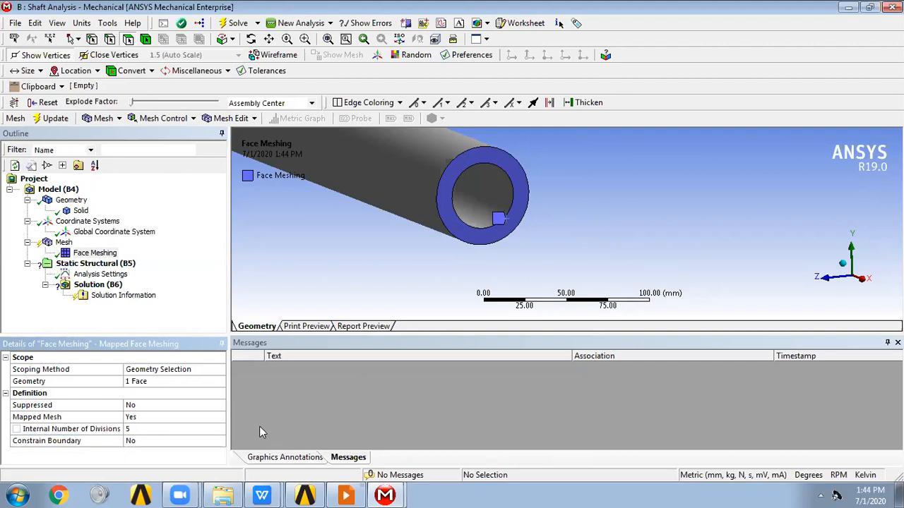
Generate the shaft mesh and inspect the element layers on the annular end face
click(71, 243)
right_click(71, 243)
click(156, 292)
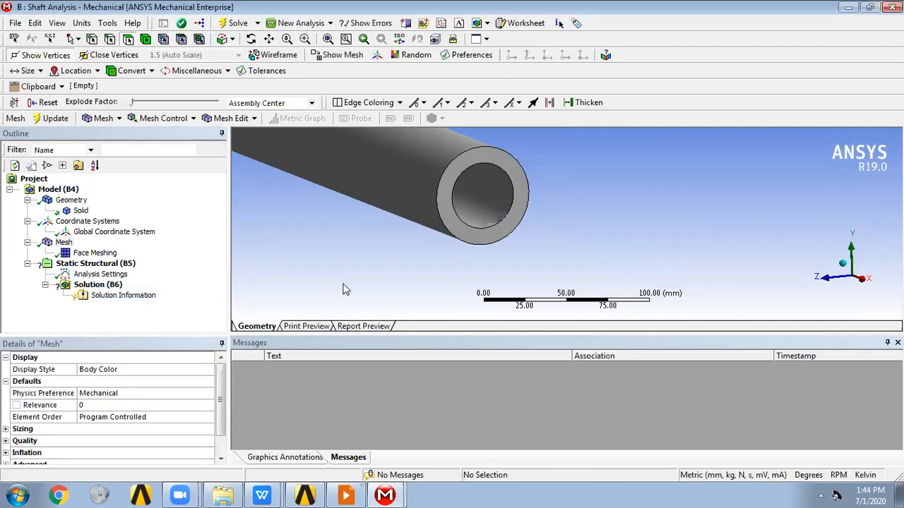
scroll(564, 204, up, 5)
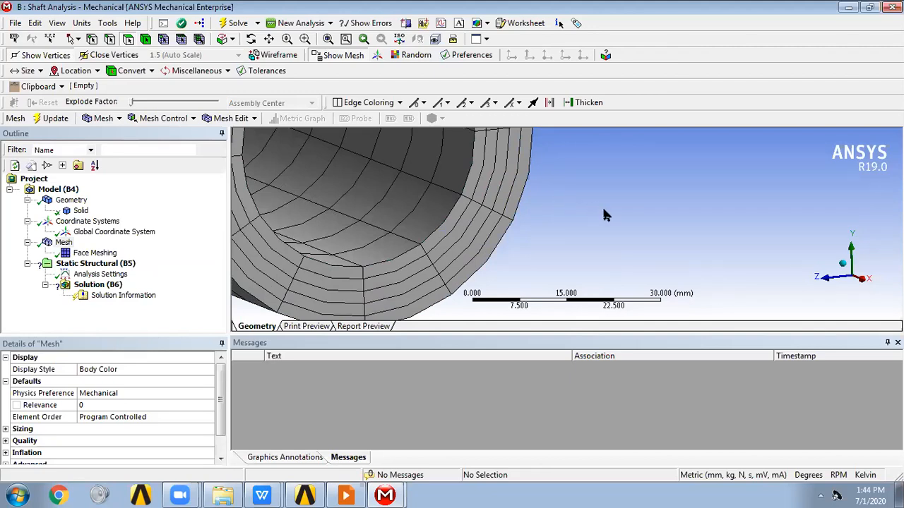
scroll(590, 205, down, 5)
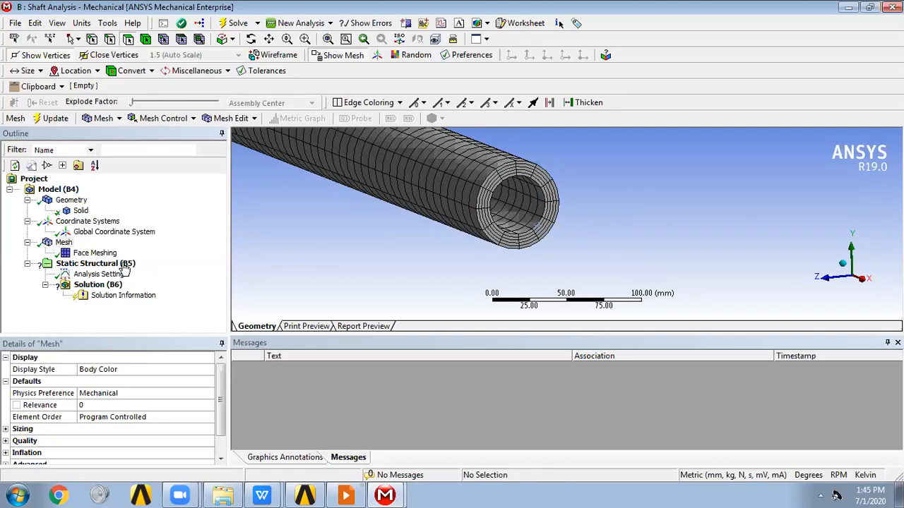
Apply a Fixed Support to the shaft's annular end face opposite the face-meshed end
click(327, 39)
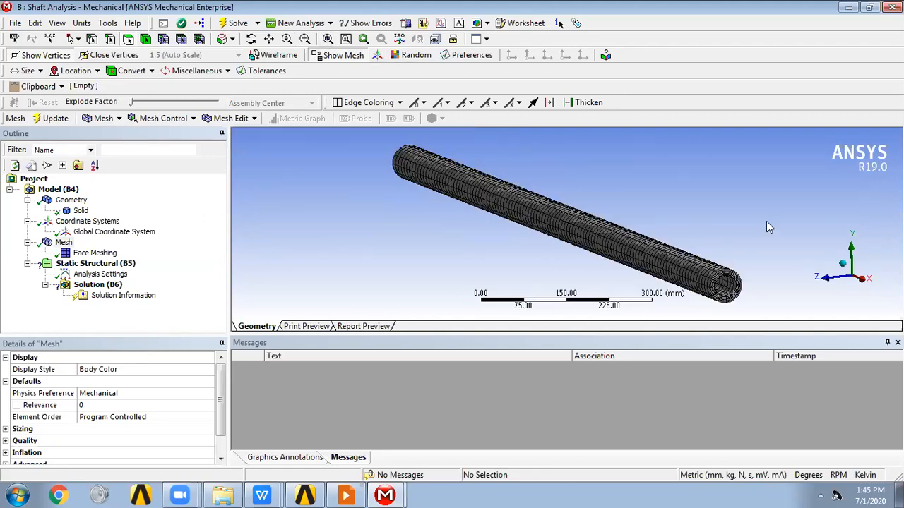
click(841, 264)
ctrl+middle_drag(772, 247, 637, 201)
scroll(626, 178, down, 5)
scroll(626, 178, up, 1)
middle_drag(449, 180, 593, 191)
scroll(424, 184, up, 3)
ctrl+middle_drag(422, 183, 534, 263)
scroll(535, 262, up, 3)
ctrl+middle_drag(561, 231, 583, 217)
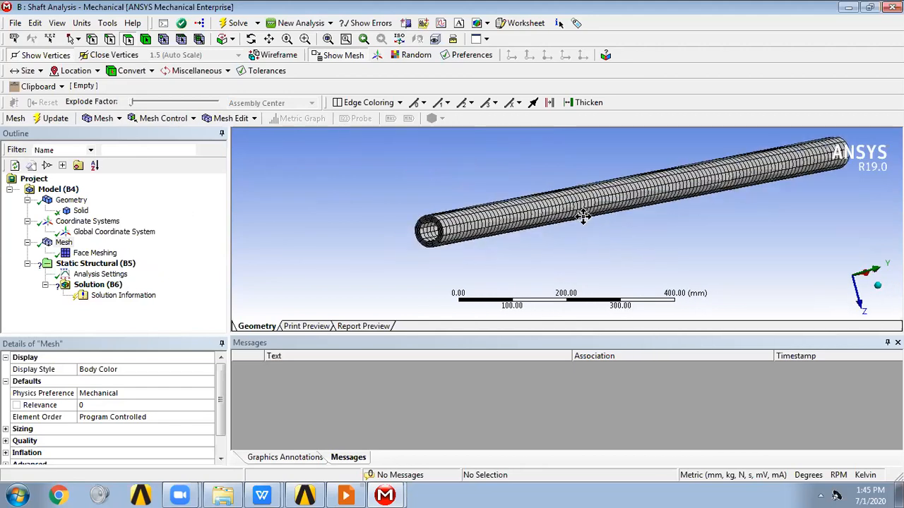
scroll(583, 217, up, 4)
click(473, 265)
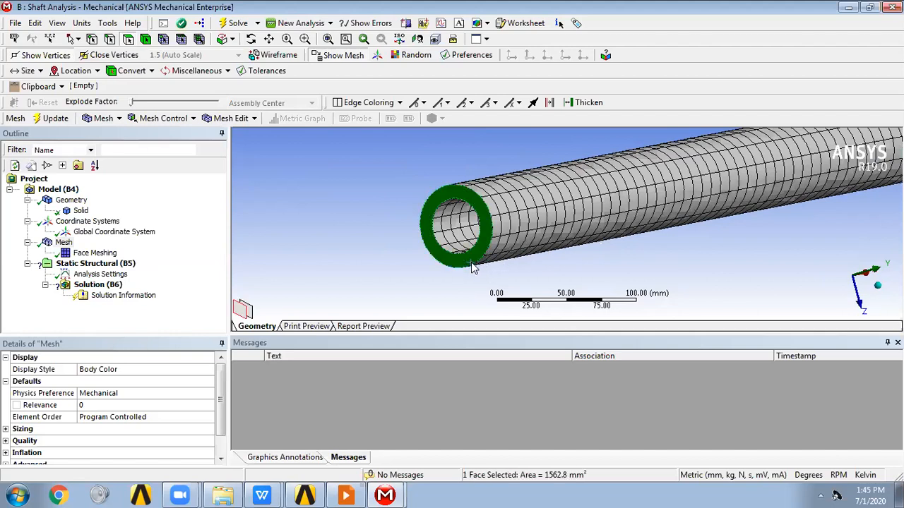
right_click(473, 266)
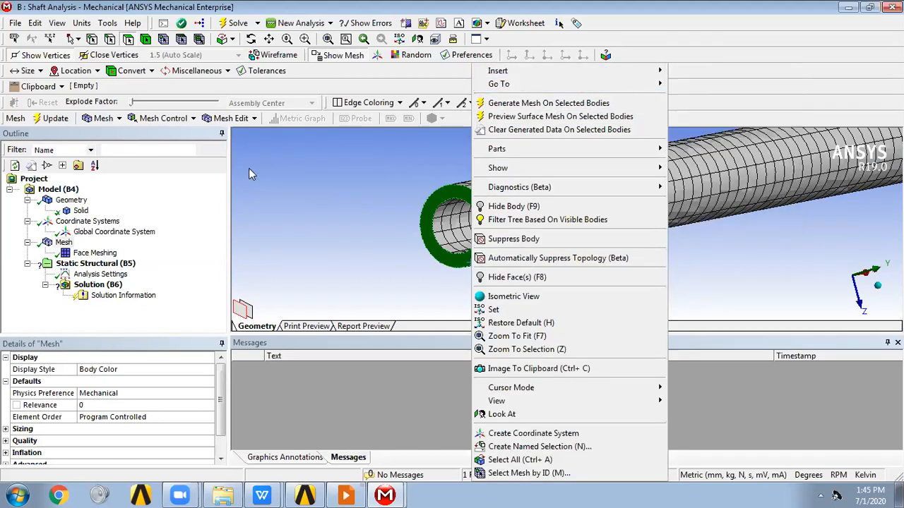
click(120, 266)
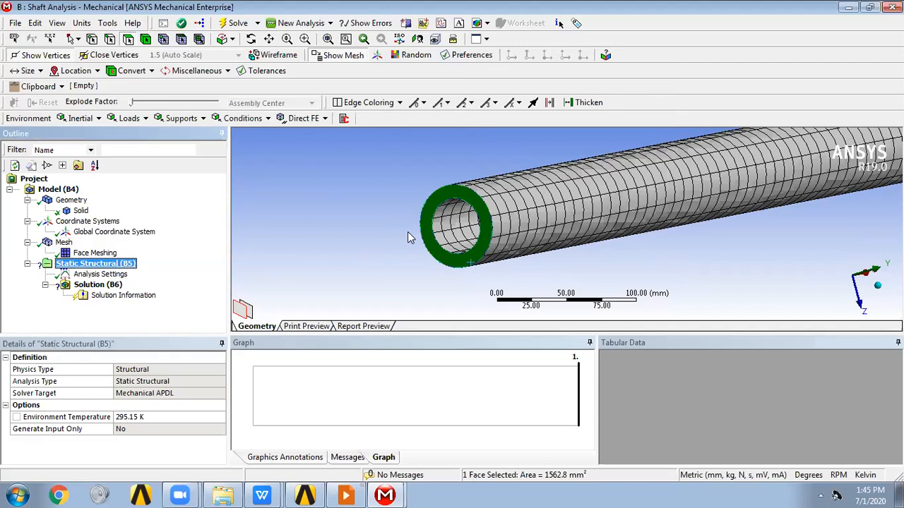
right_click(432, 217)
mouse_move(490, 162)
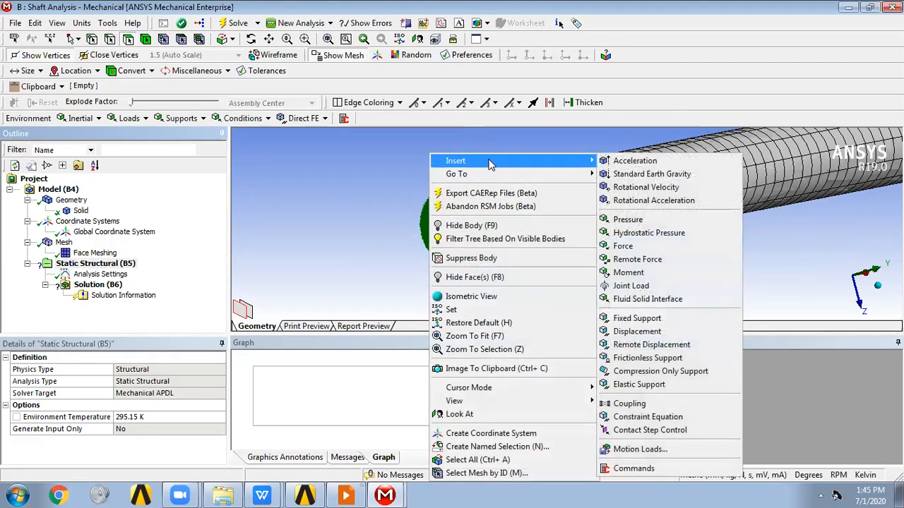
click(635, 322)
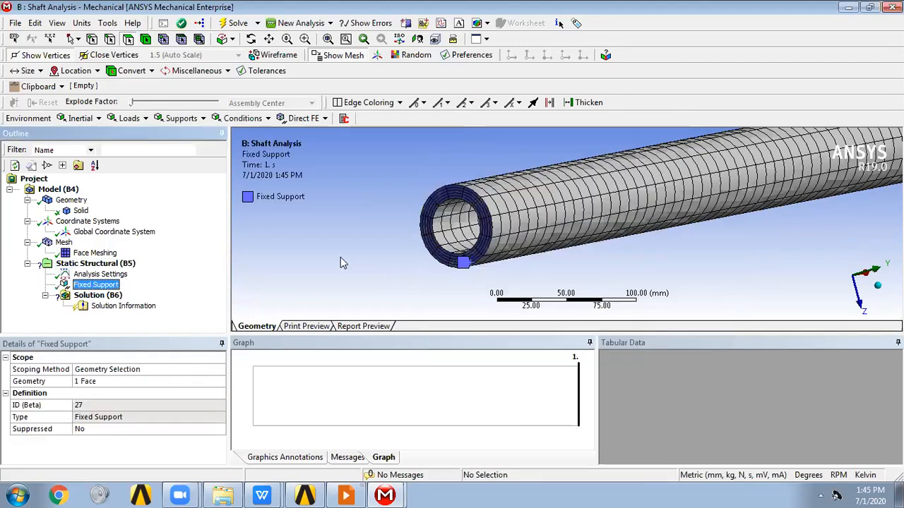
click(327, 39)
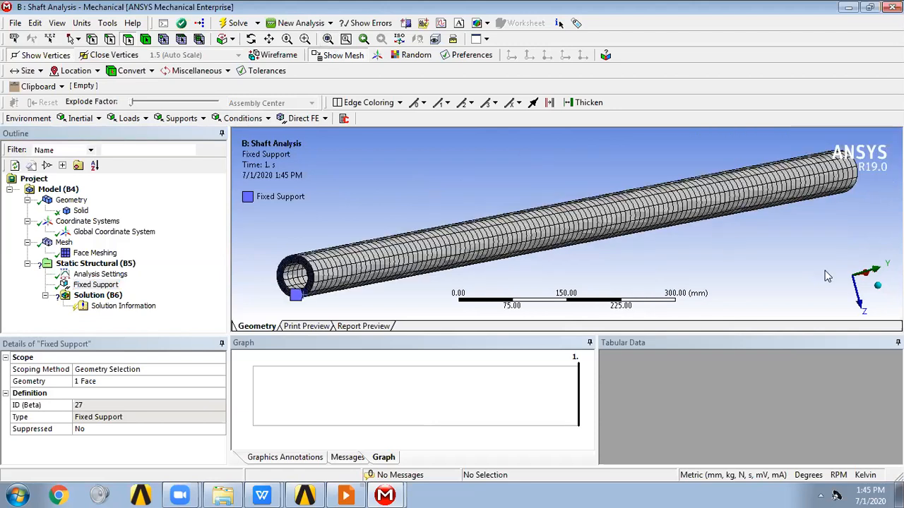
Insert a Moment load on the shaft's annular end face opposite the fixed support
click(876, 286)
ctrl+middle_drag(752, 246, 586, 131)
scroll(655, 231, up, 3)
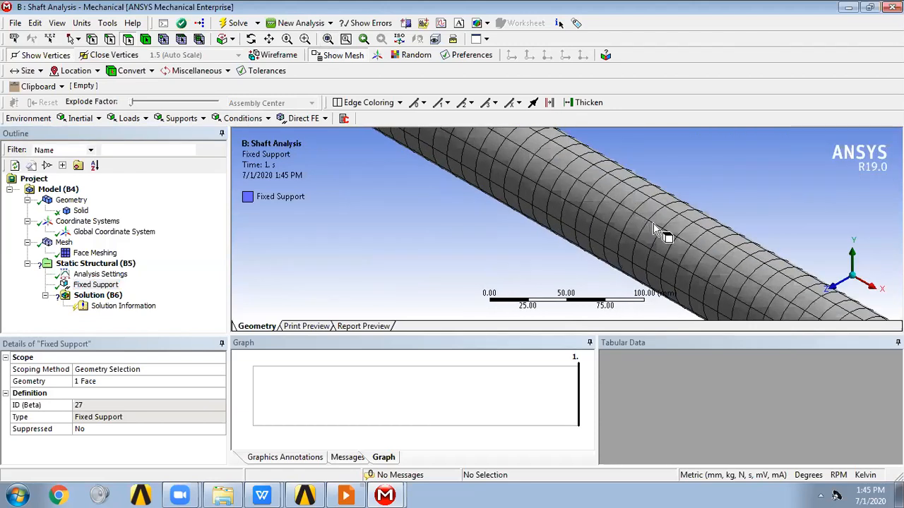
ctrl+middle_drag(655, 231, 398, 104)
scroll(548, 220, up, 2)
scroll(548, 221, up, 1)
ctrl+middle_drag(548, 220, 400, 107)
scroll(591, 226, up, 2)
ctrl+middle_drag(591, 226, 417, 108)
scroll(458, 178, up, 1)
ctrl+middle_drag(457, 177, 438, 193)
scroll(452, 213, up, 1)
scroll(450, 203, down, 4)
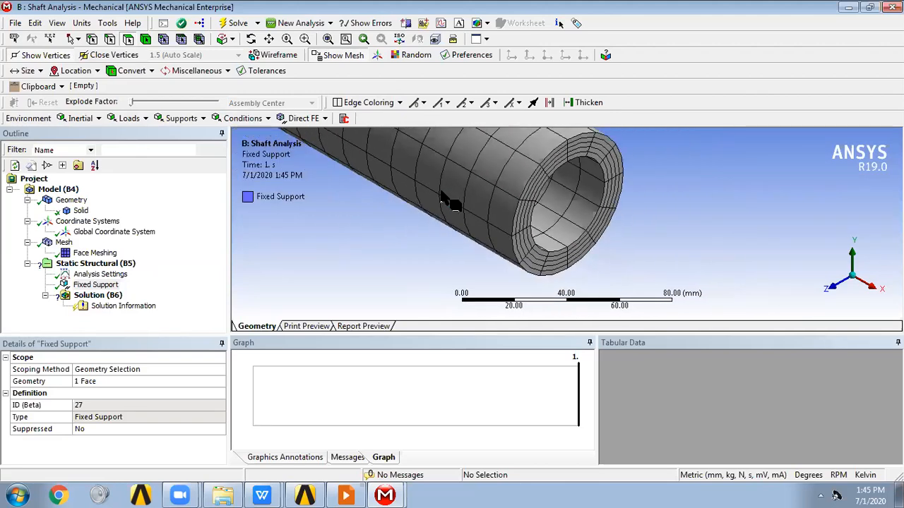
click(552, 274)
right_click(554, 274)
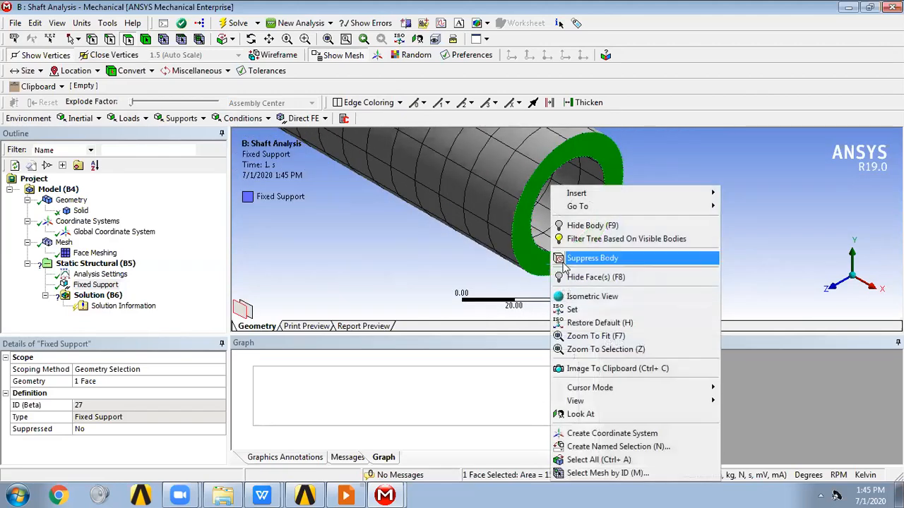
mouse_move(595, 195)
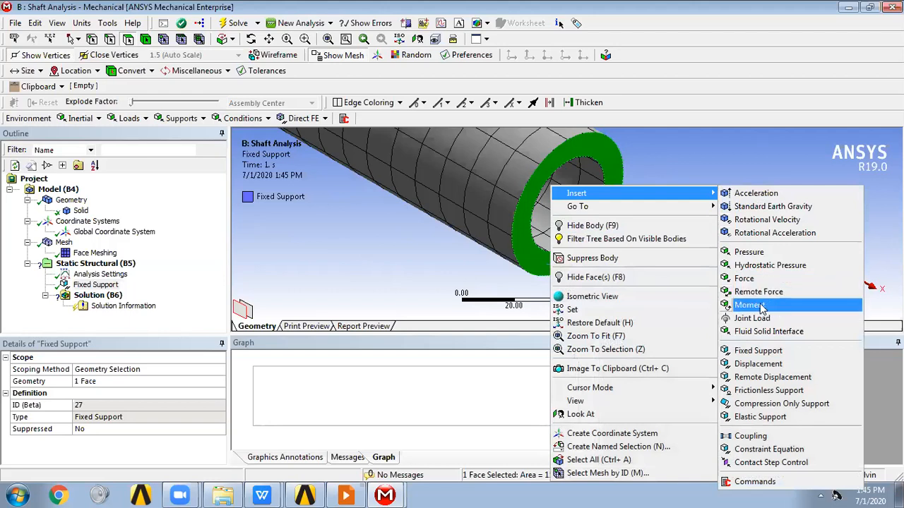
click(750, 304)
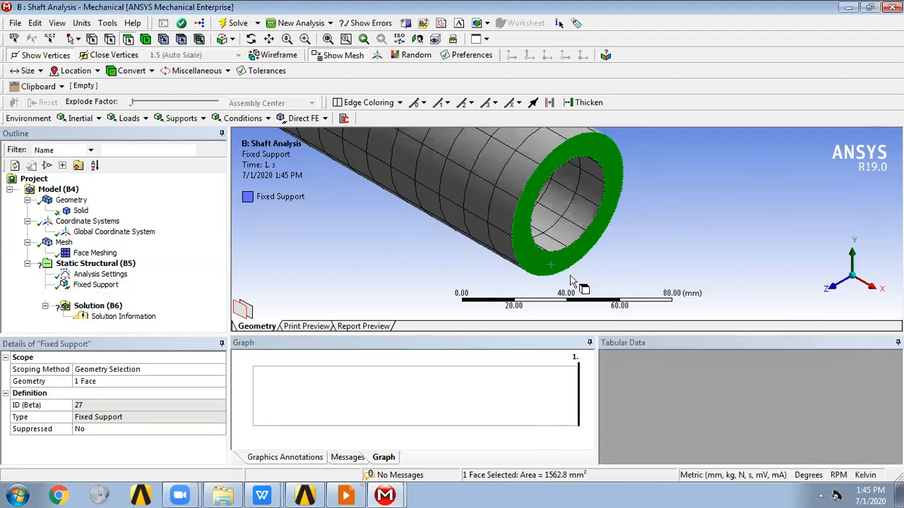
Define the moment by components and set its X component to 4.08e+006 N-mm
scroll(221, 388, down, 1)
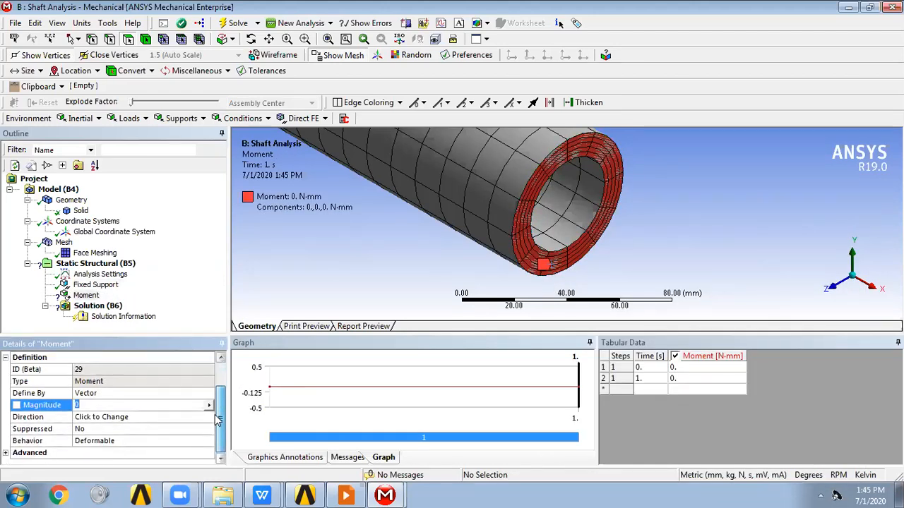
click(189, 394)
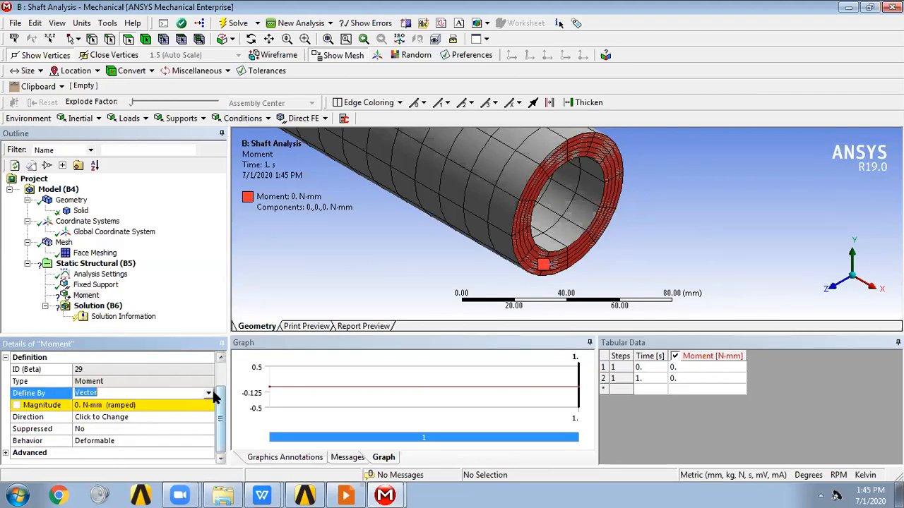
click(209, 393)
click(123, 405)
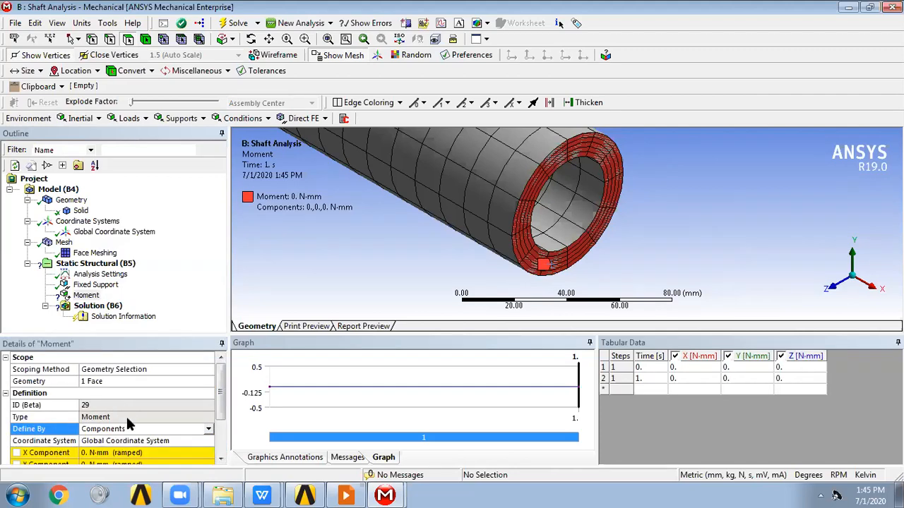
scroll(224, 404, down, 2)
click(97, 397)
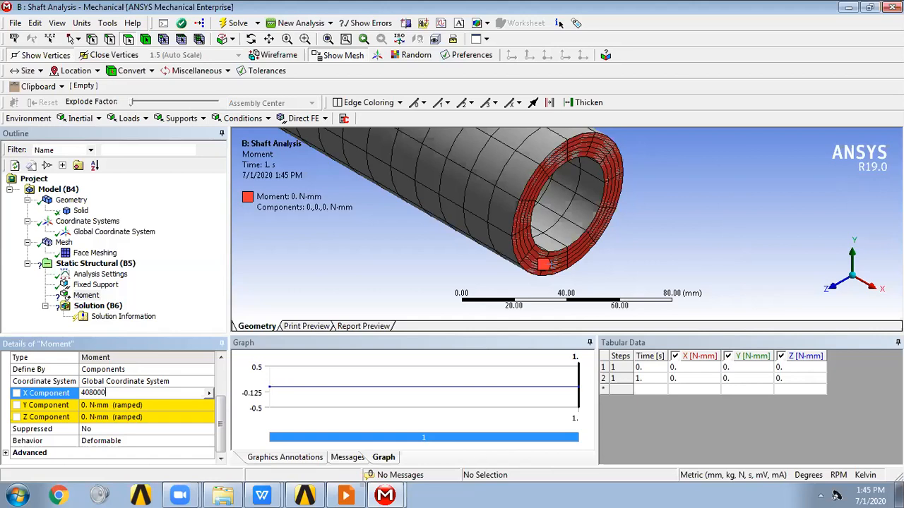
key(Return)
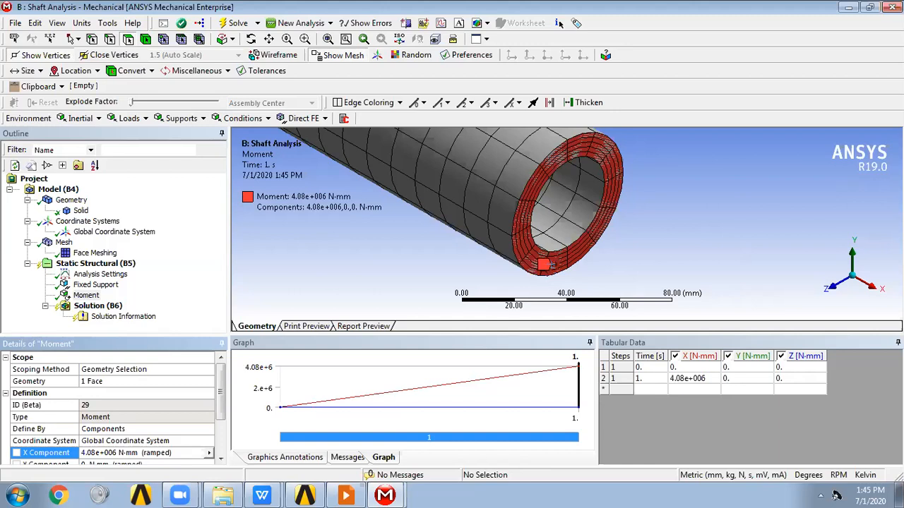
scroll(189, 431, down, 2)
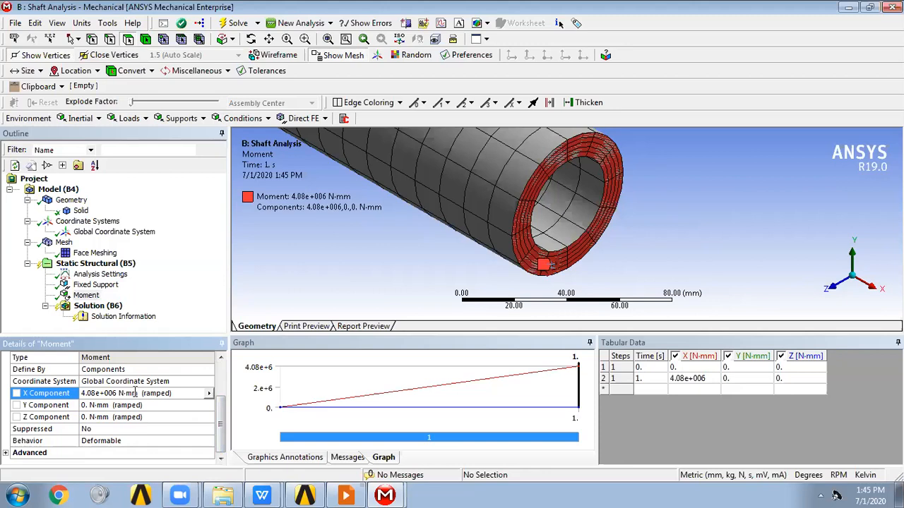
Solve the static structural analysis of the shaft
click(96, 306)
right_click(123, 311)
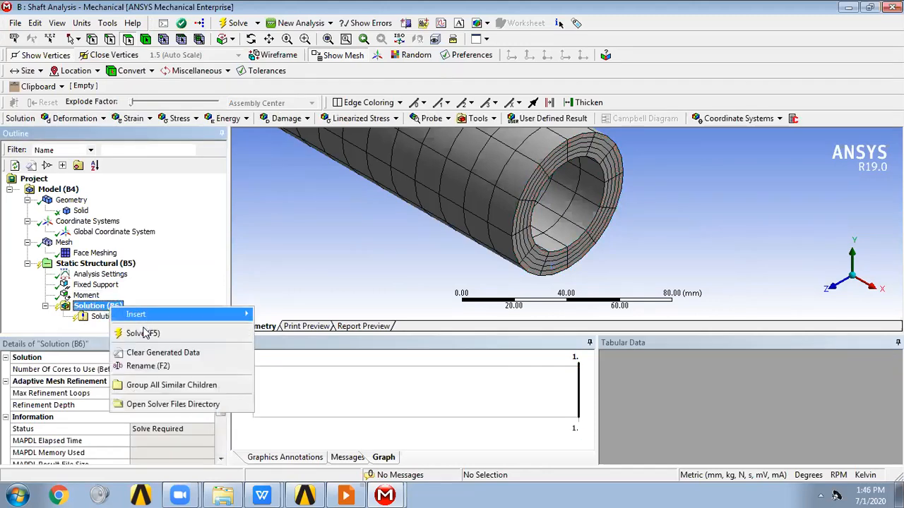
click(143, 333)
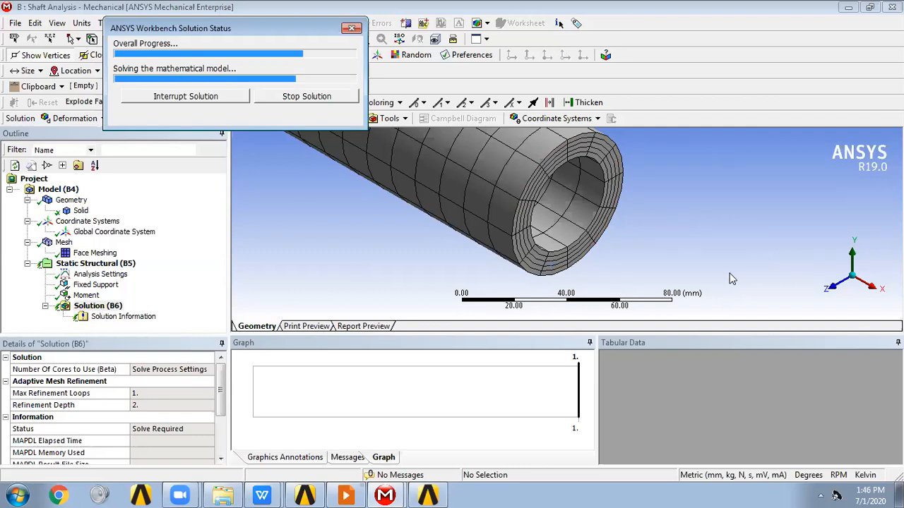
click(819, 494)
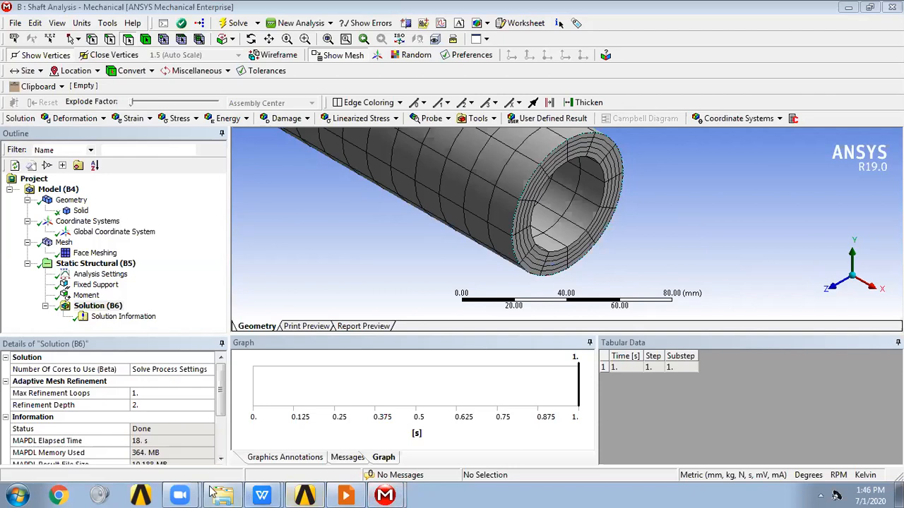
click(179, 494)
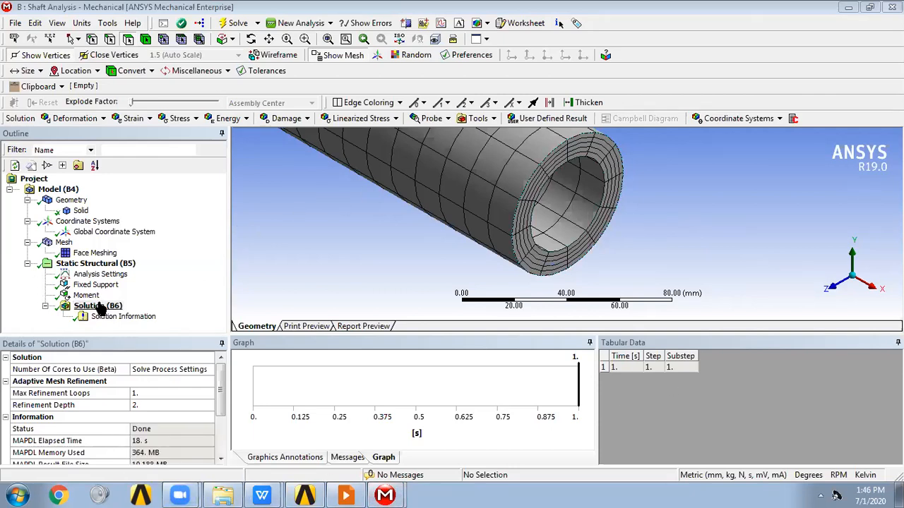
click(181, 494)
click(181, 450)
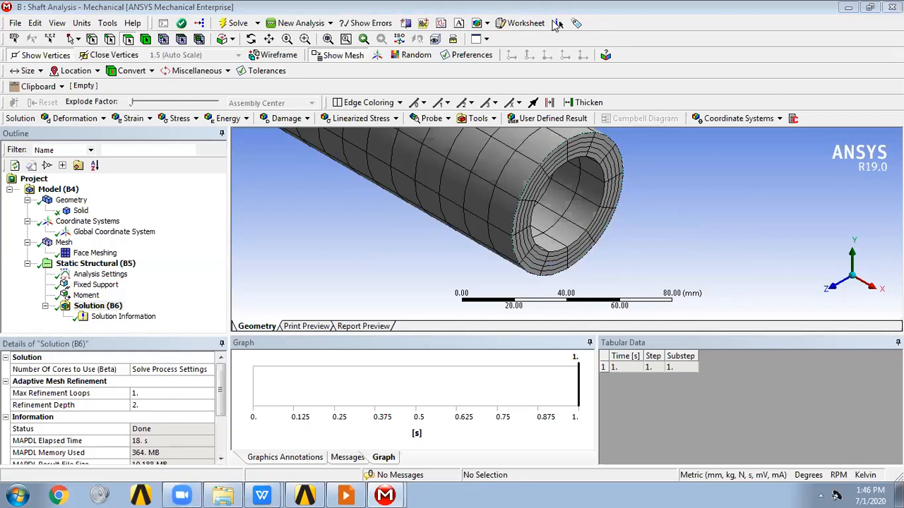
click(102, 308)
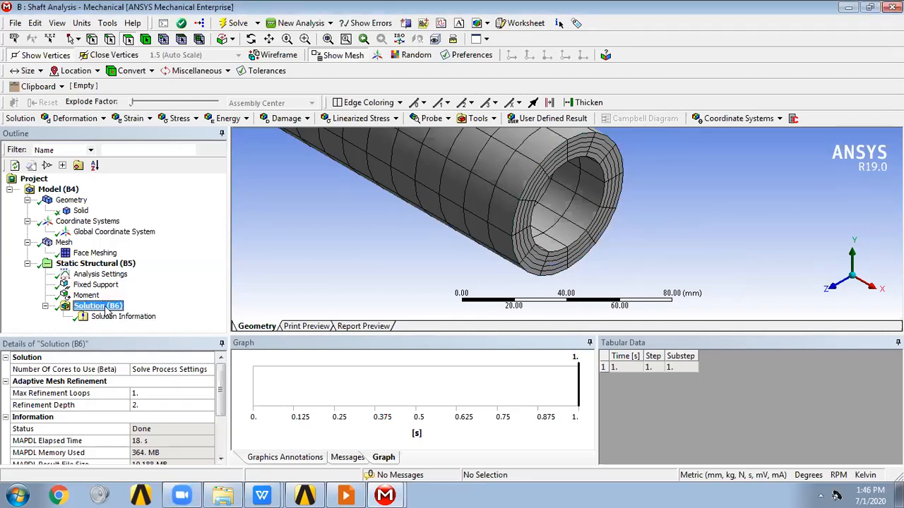
right_click(106, 311)
mouse_move(142, 315)
mouse_move(324, 258)
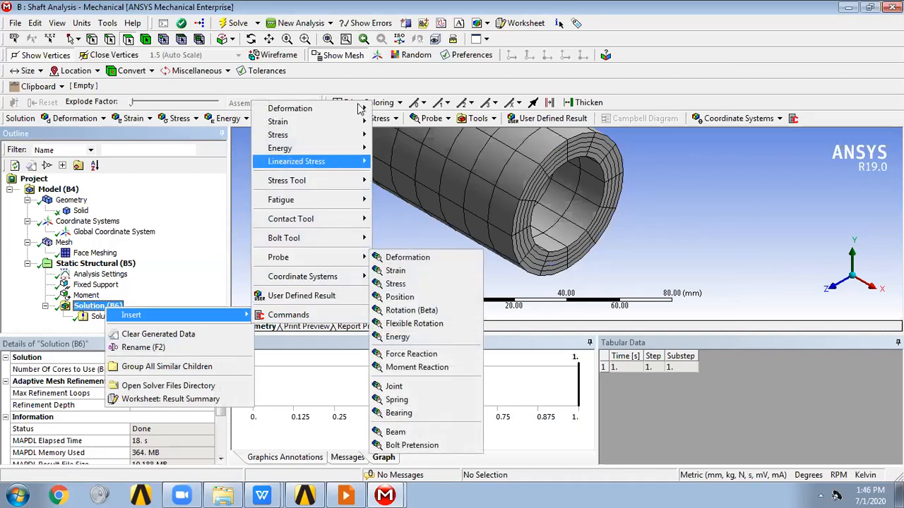
click(436, 257)
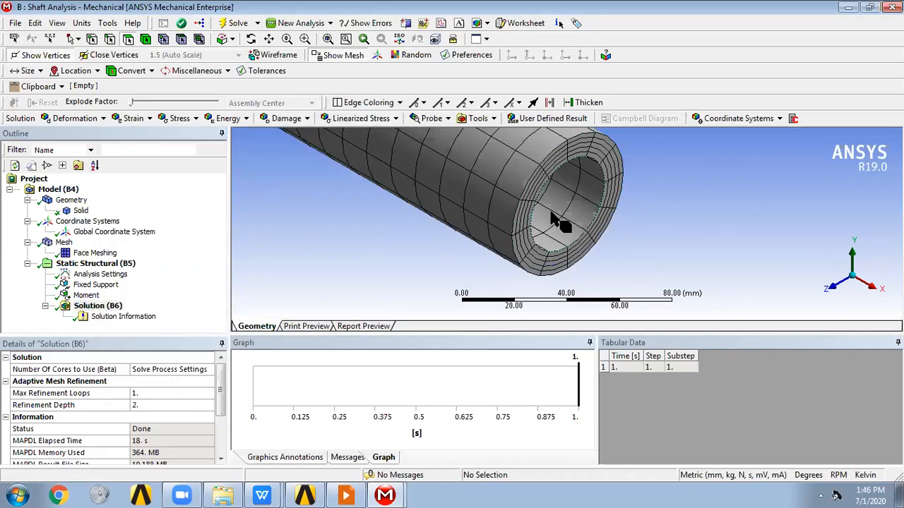
scroll(554, 224, down, 5)
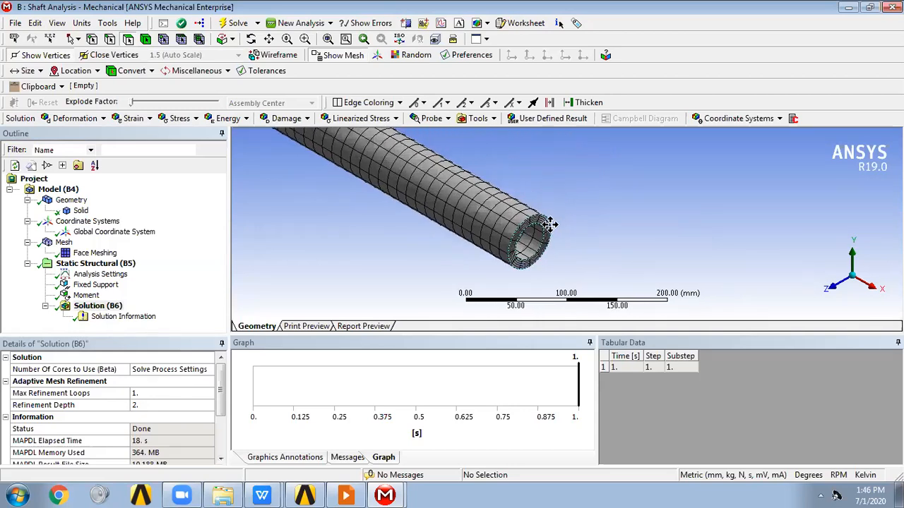
scroll(494, 223, down, 3)
scroll(502, 219, down, 1)
Insert a new coordinate system and set its type to Cylindrical
click(108, 232)
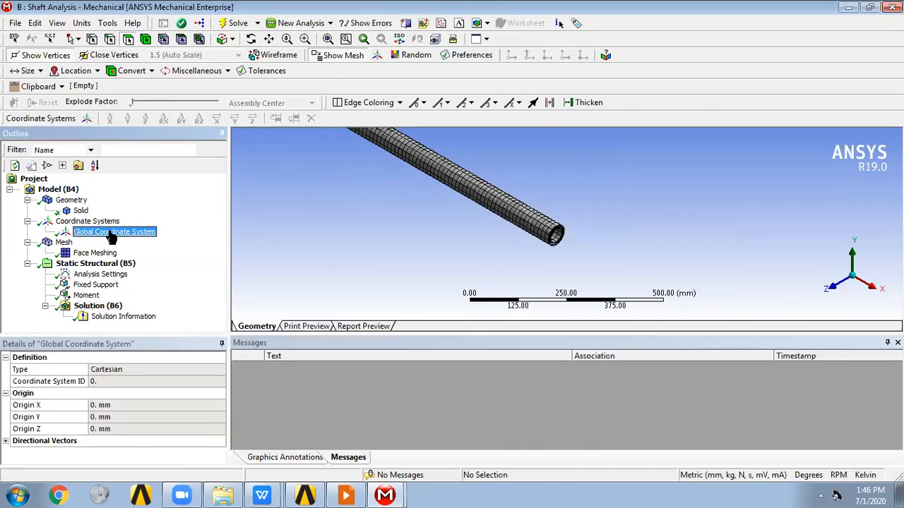
right_click(111, 237)
mouse_move(145, 240)
click(322, 241)
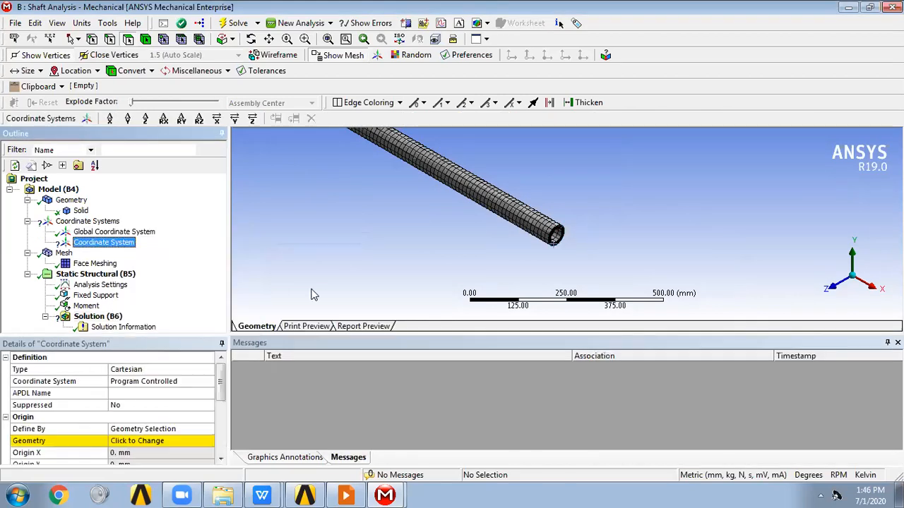
click(208, 367)
click(208, 368)
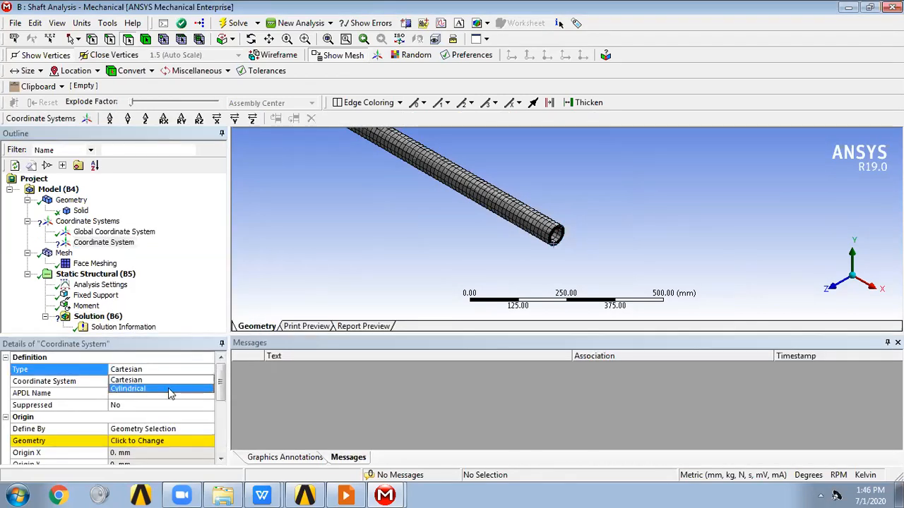
click(173, 389)
Place the cylindrical coordinate system's origin using the 20 mm radius inner circular edge of the moment-loaded end face
drag(222, 386, 220, 396)
click(169, 393)
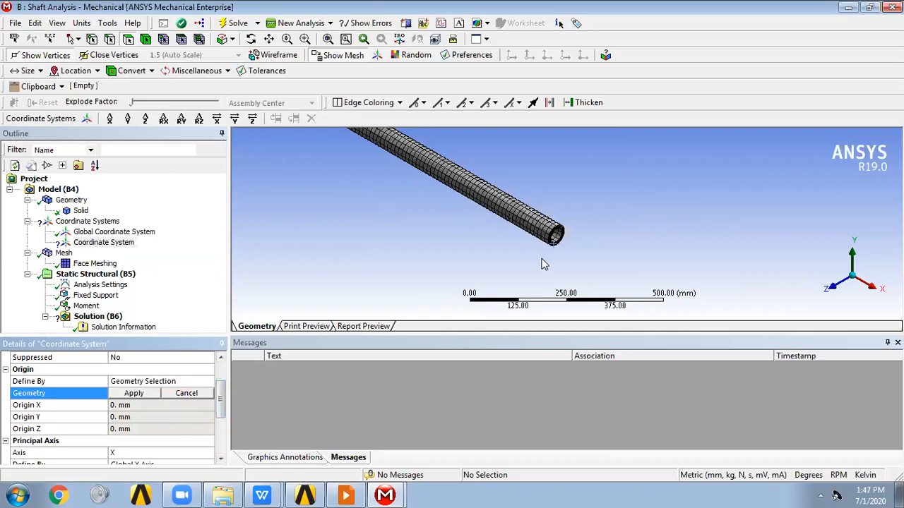
ctrl+middle_drag(521, 233, 483, 244)
ctrl+middle_drag(468, 208, 490, 173)
scroll(529, 199, up, 6)
ctrl+middle_drag(536, 205, 613, 248)
scroll(613, 248, up, 3)
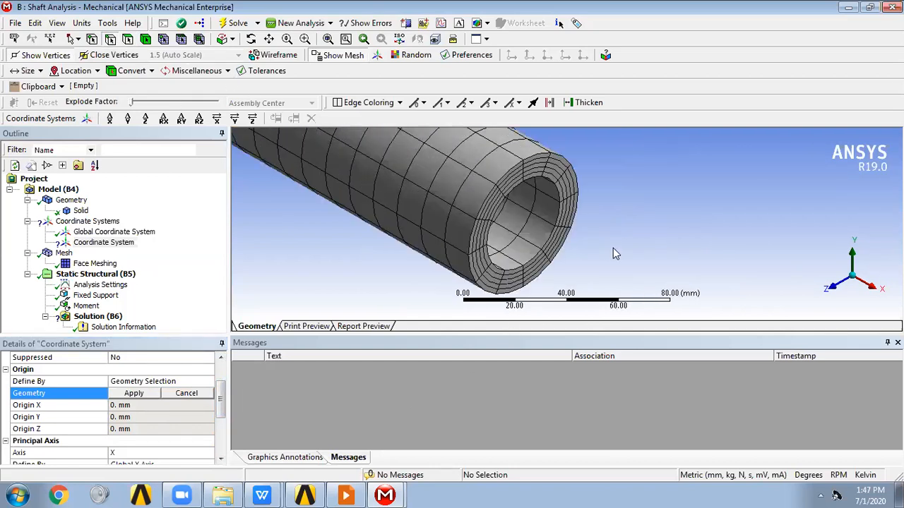
click(535, 264)
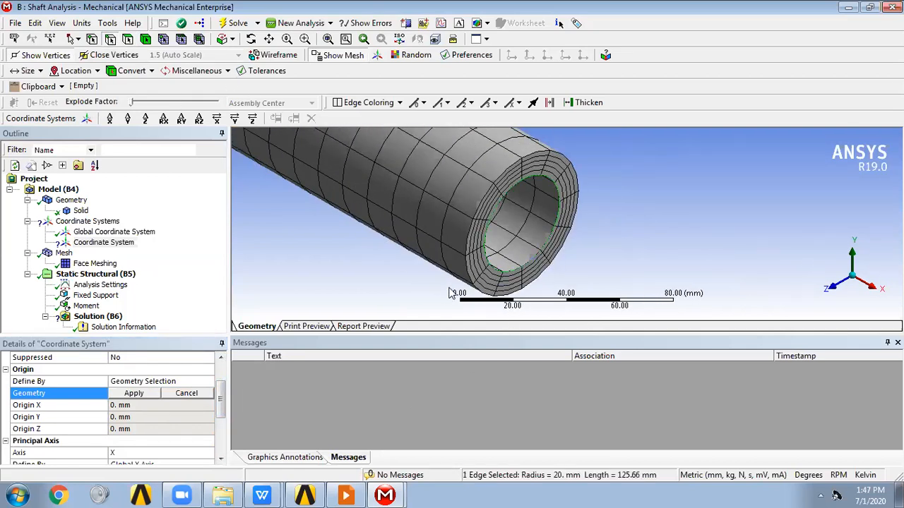
click(133, 393)
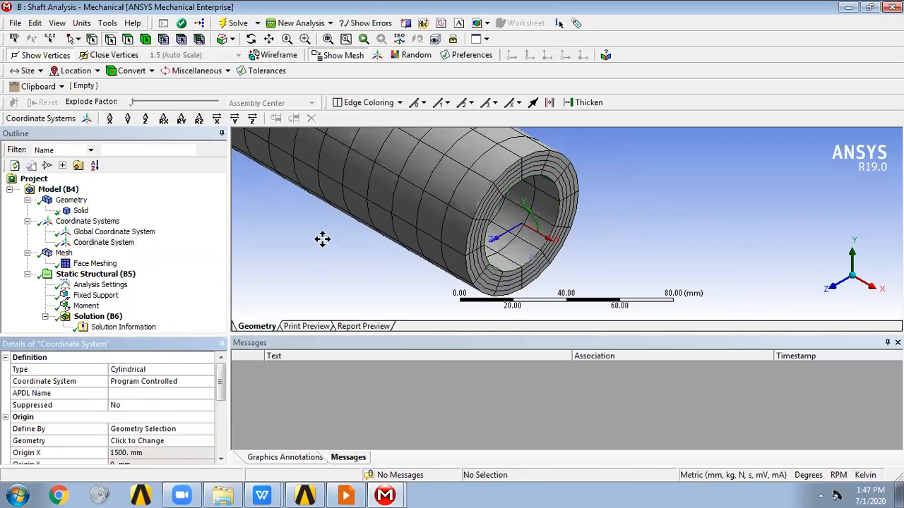
Set the cylindrical coordinate system's principal axis to Z so it runs along the shaft's length
ctrl+middle_drag(549, 249, 598, 200)
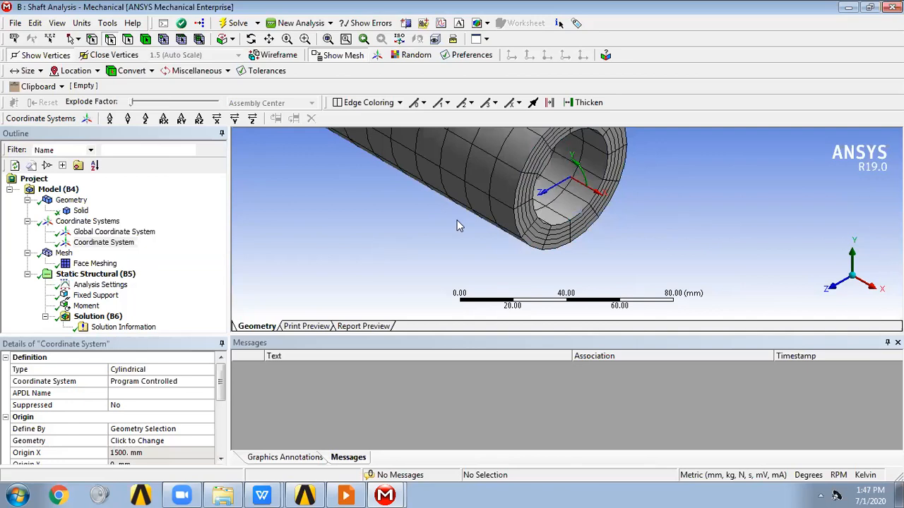
scroll(528, 186, up, 2)
ctrl+middle_drag(528, 185, 564, 215)
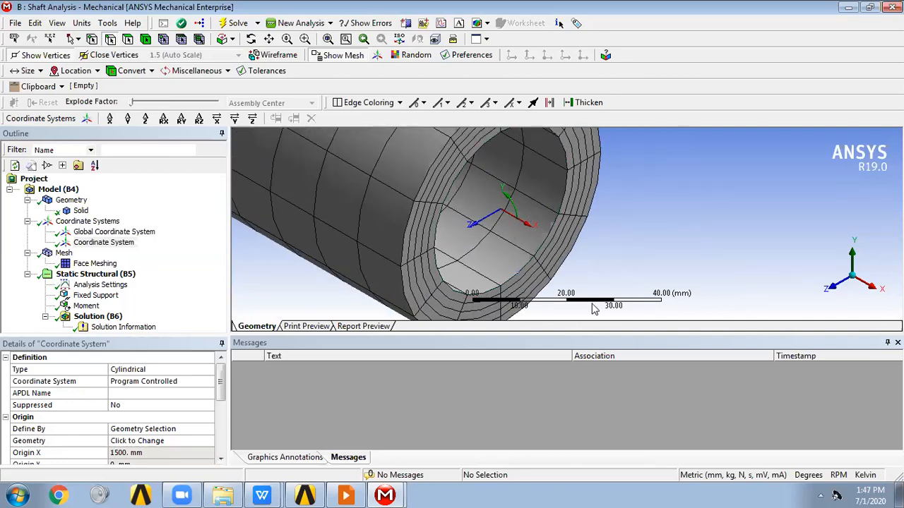
ctrl+middle_drag(466, 285, 508, 221)
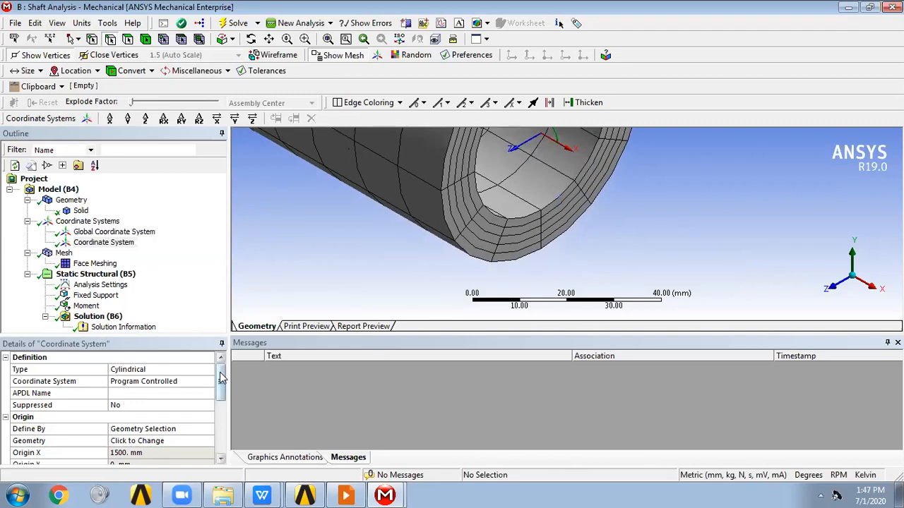
scroll(187, 427, down, 2)
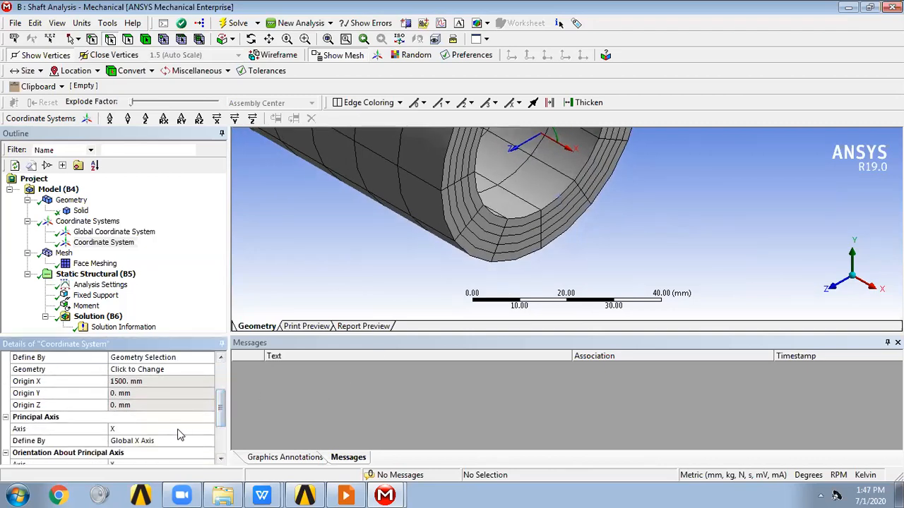
click(195, 429)
click(209, 430)
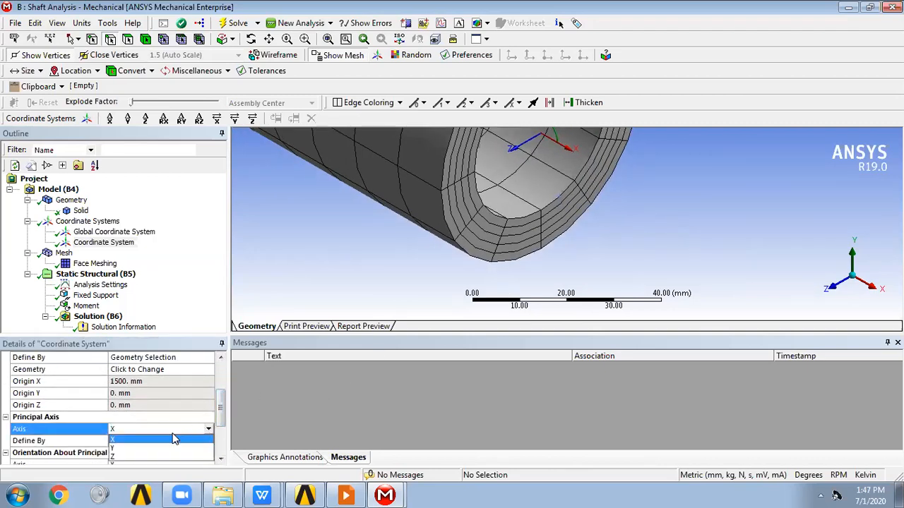
click(143, 458)
ctrl+middle_drag(423, 223, 373, 290)
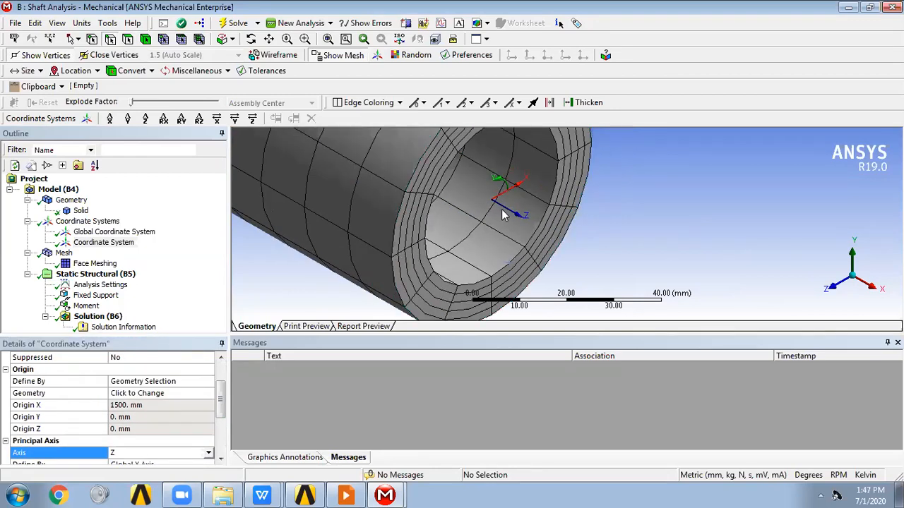
ctrl+middle_drag(455, 229, 439, 240)
scroll(480, 226, down, 4)
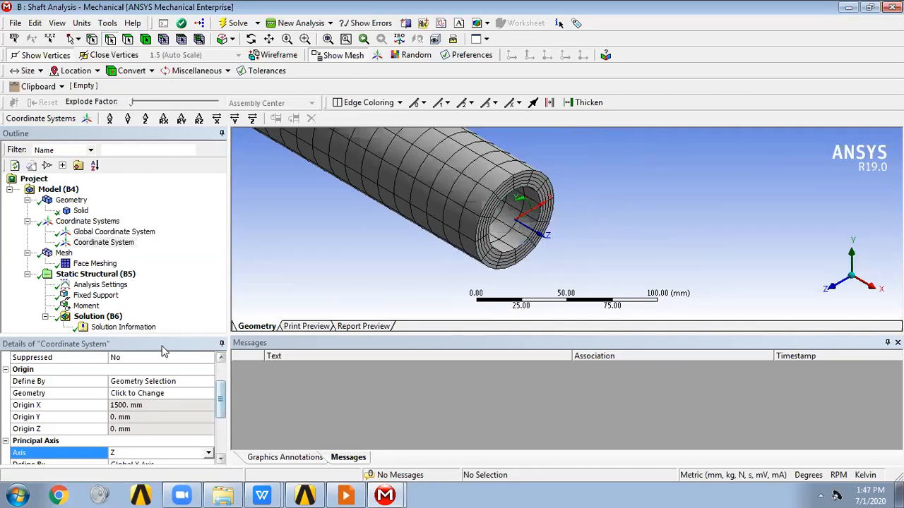
Add a Directional Deformation result to the shaft's static structural solution
click(125, 277)
click(100, 316)
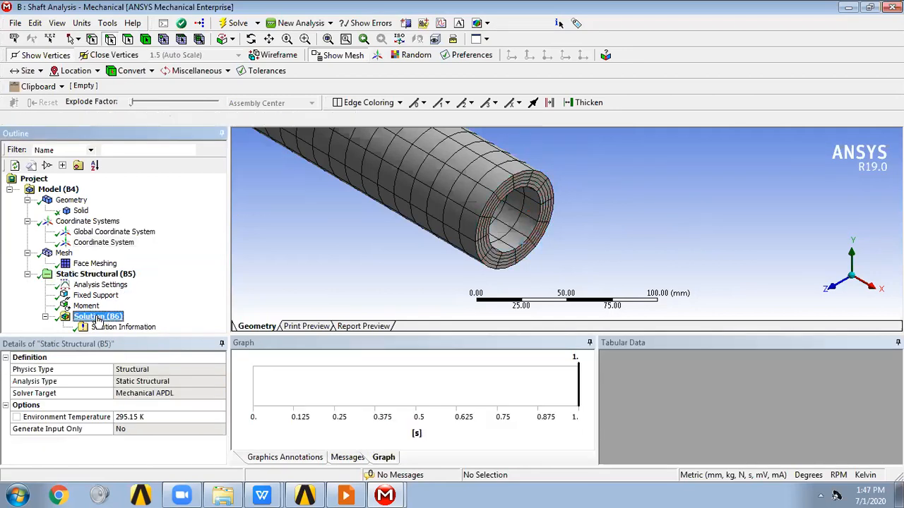
right_click(106, 318)
mouse_move(157, 328)
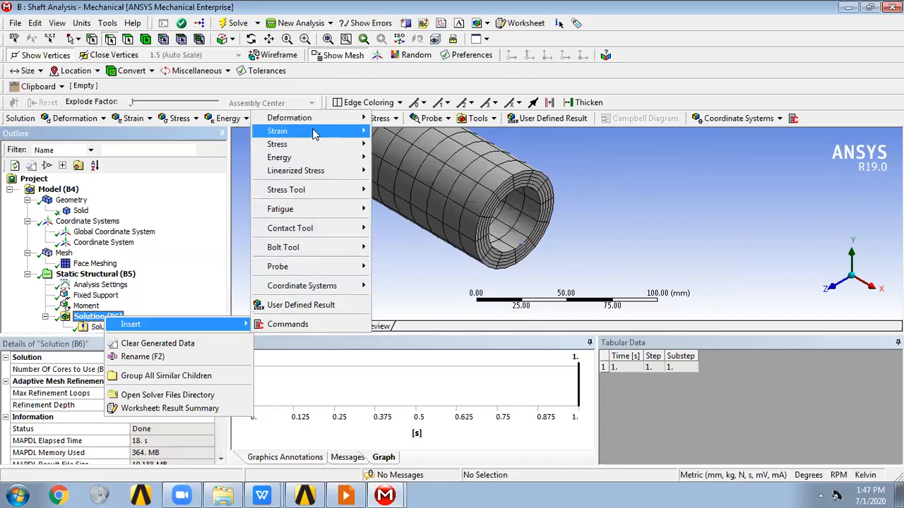
mouse_move(326, 120)
click(403, 131)
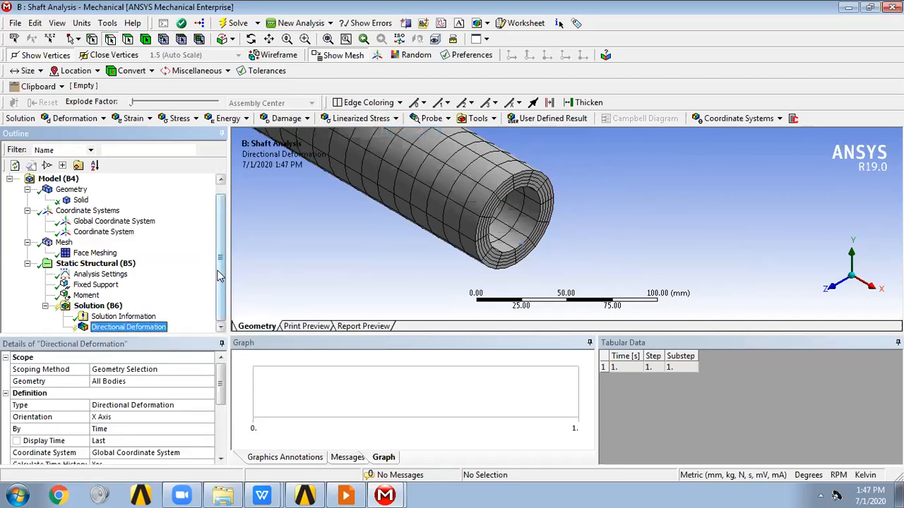
Set the directional deformation's orientation to Y Axis and its coordinate system to the user-defined cylindrical Coordinate System
click(124, 417)
click(124, 420)
click(121, 437)
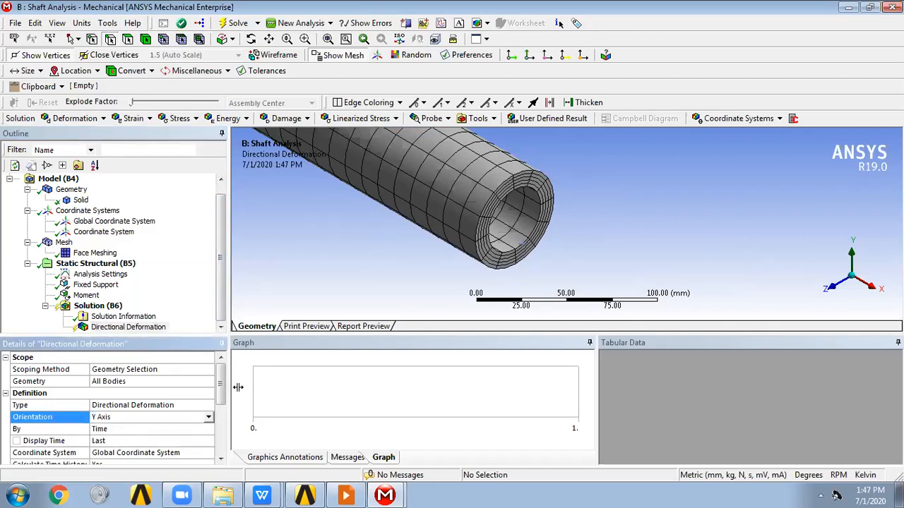
mouse_move(223, 381)
mouse_down()
mouse_move(223, 405)
mouse_move(223, 394)
mouse_up()
click(198, 429)
click(208, 429)
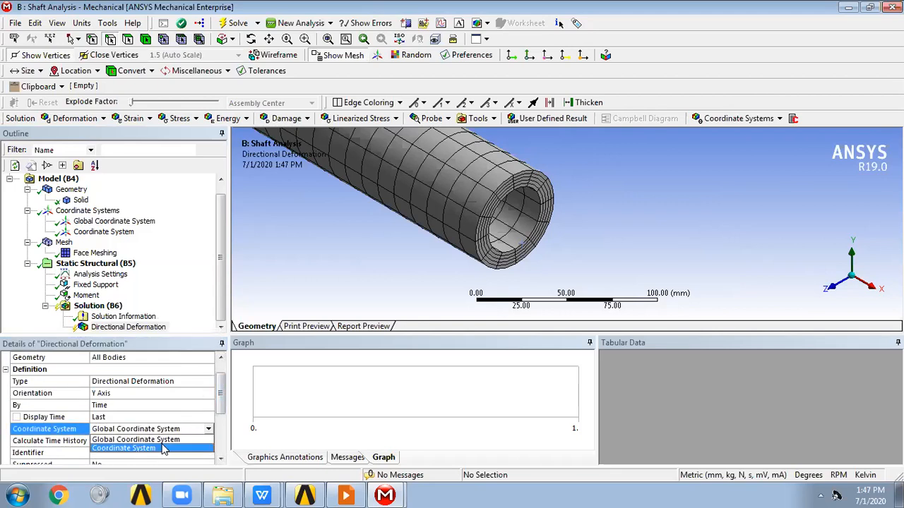
click(162, 449)
Evaluate the directional deformation result and inspect its contours along the shaft
right_click(151, 328)
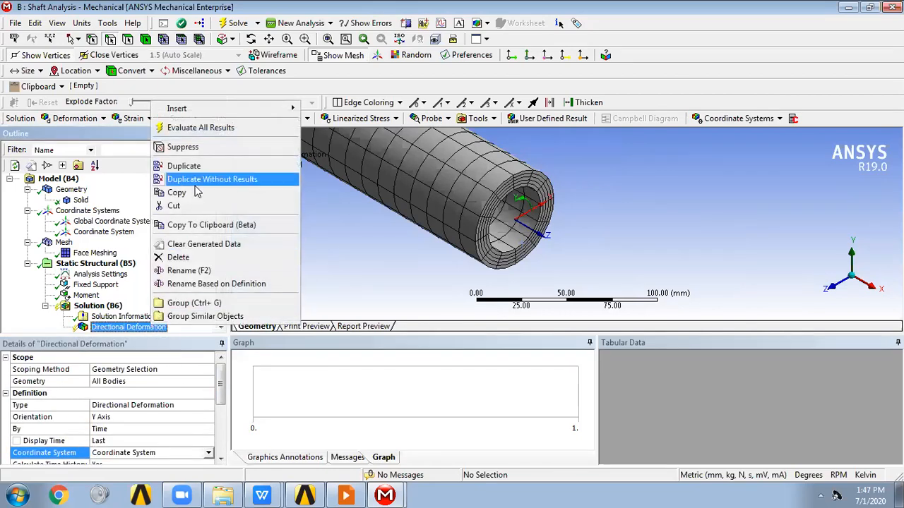
click(191, 128)
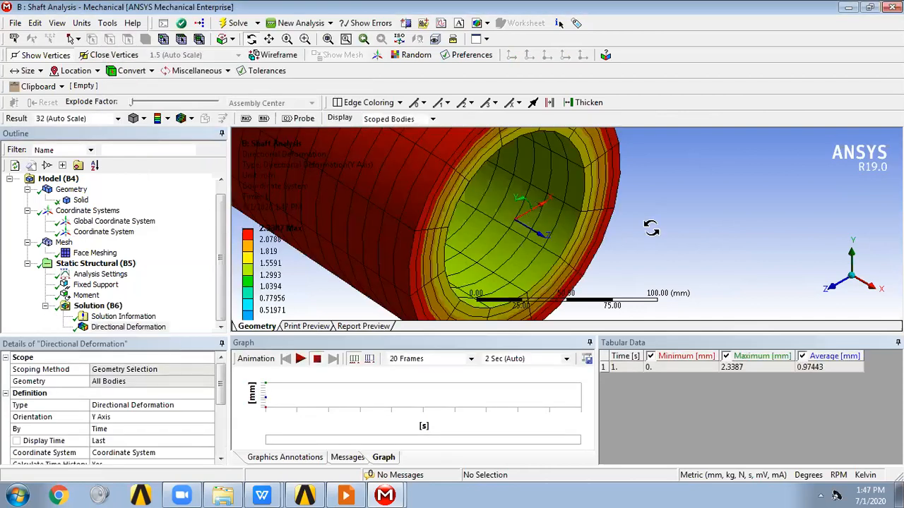
click(669, 212)
scroll(673, 210, down, 10)
ctrl+middle_drag(651, 195, 544, 157)
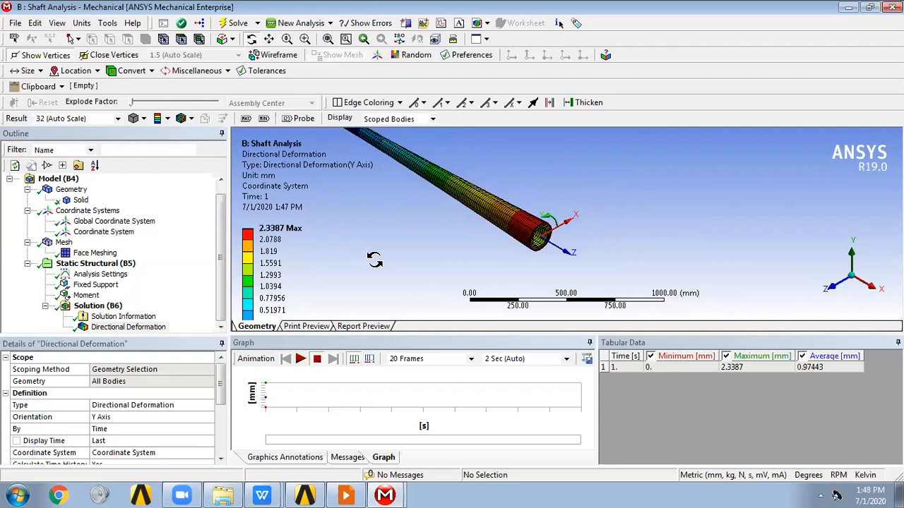
Animate the directional deformation and examine the twist direction at the shaft's loaded end
click(300, 359)
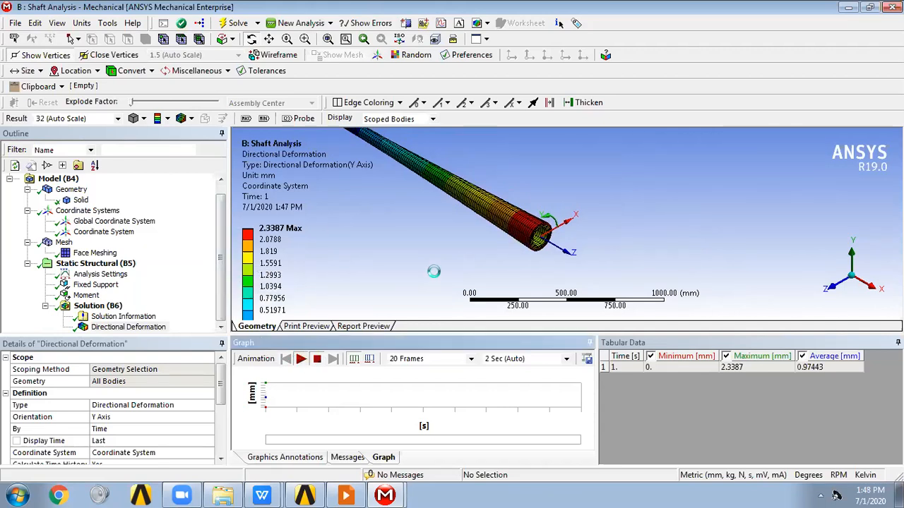
click(537, 256)
scroll(536, 256, up, 5)
ctrl+middle_drag(537, 256, 359, 146)
ctrl+middle_drag(459, 209, 338, 141)
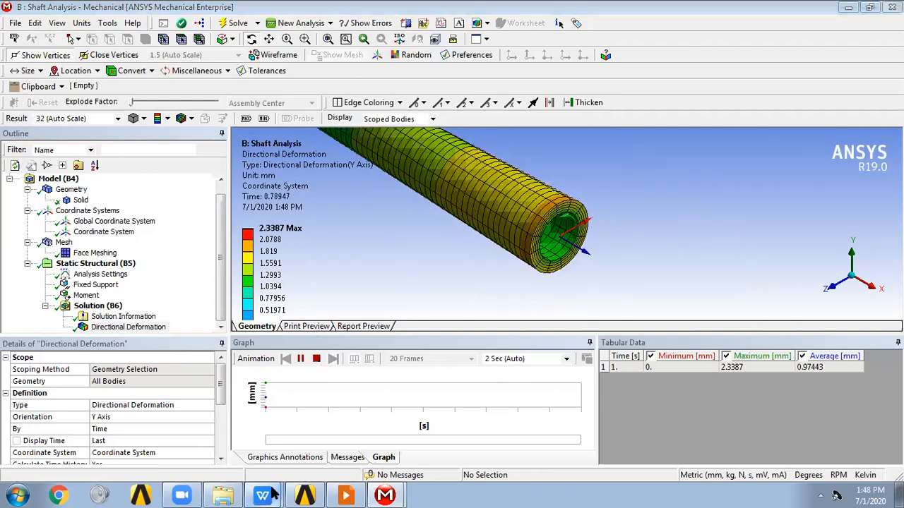
Check the torque direction in the Beam & Shaft Analysis.pptx problem figure, return to Mechanical and stop the deformation animation
mouse_move(274, 494)
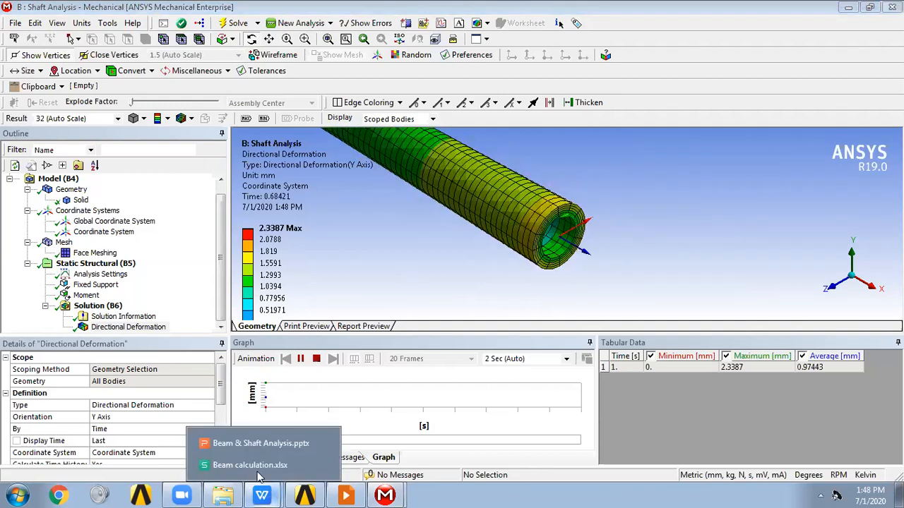
click(280, 443)
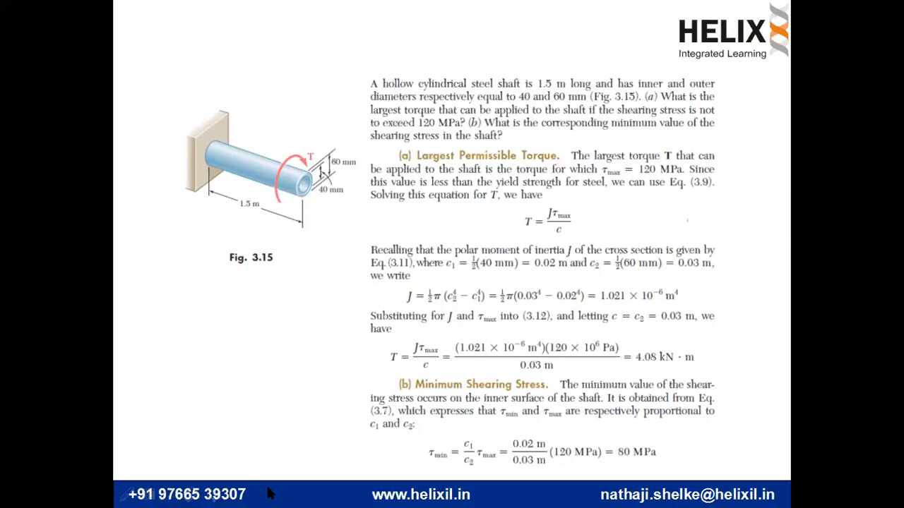
key(alt+Tab)
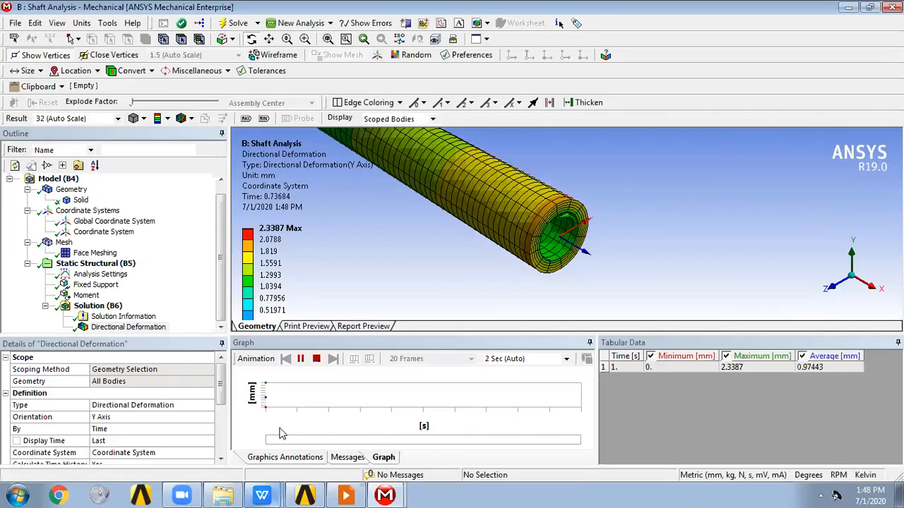
click(316, 359)
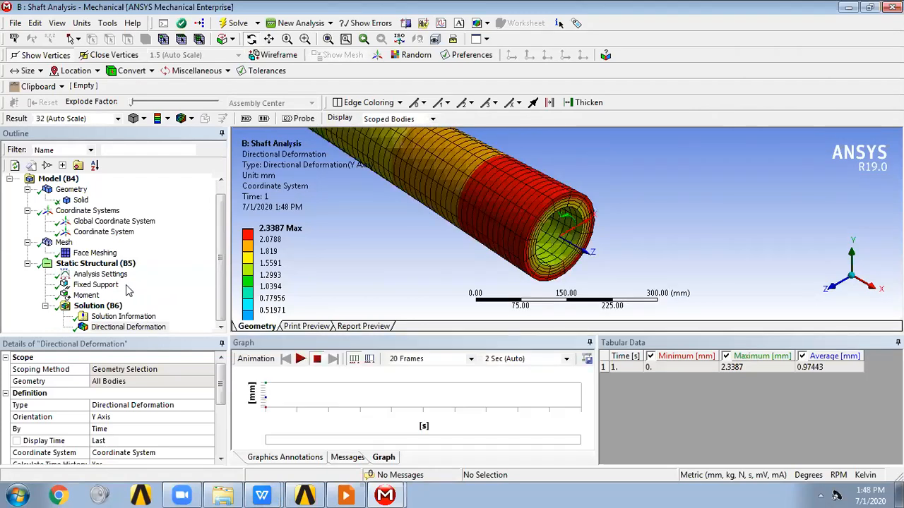
Reverse the applied moment by setting its X component to -4.08e6 N-mm
click(86, 295)
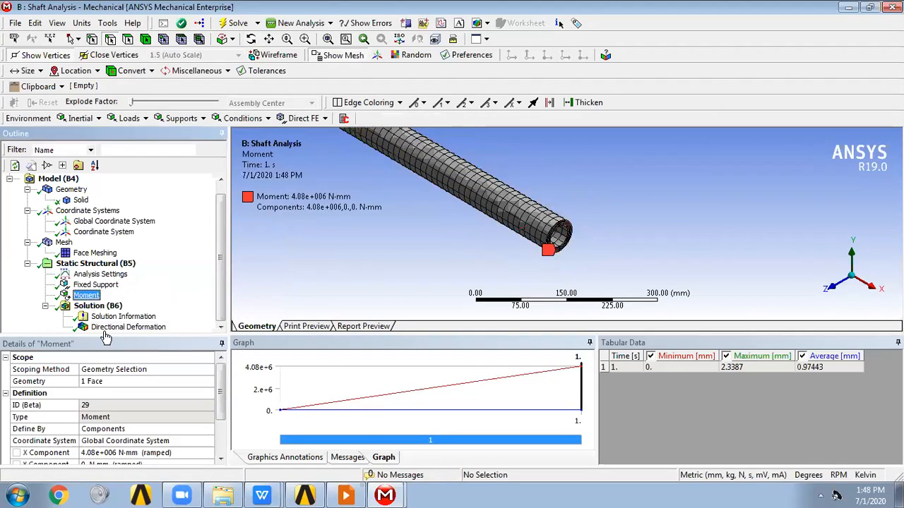
drag(80, 451, 81, 451)
click(85, 452)
click(110, 453)
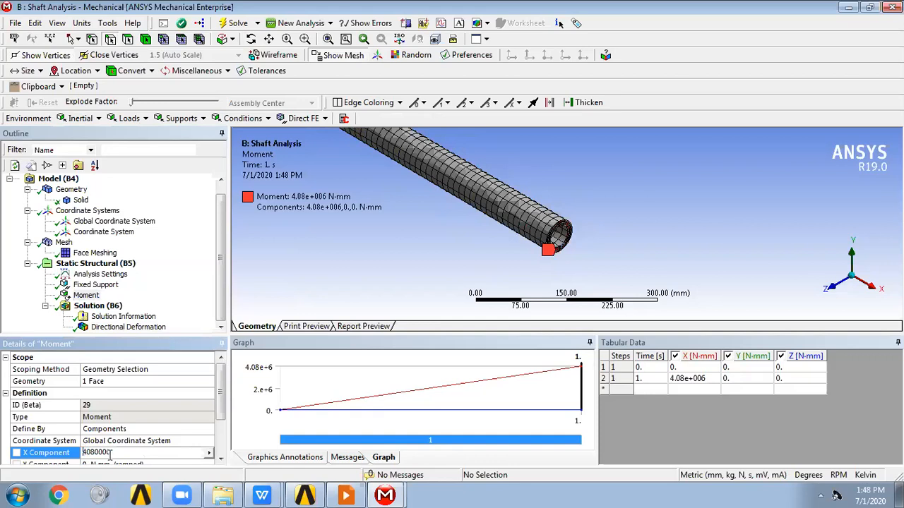
text(-)
key(Return)
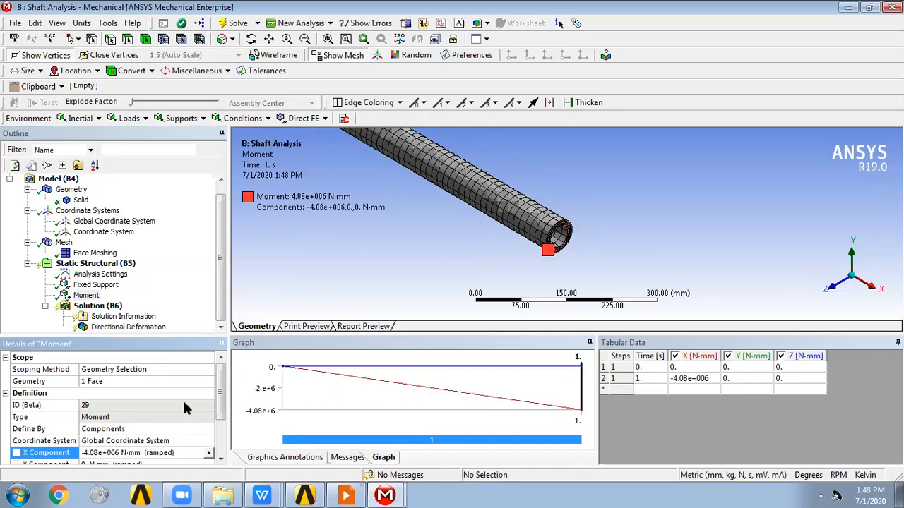
Solve the shaft analysis again with the reversed moment
click(106, 307)
right_click(110, 308)
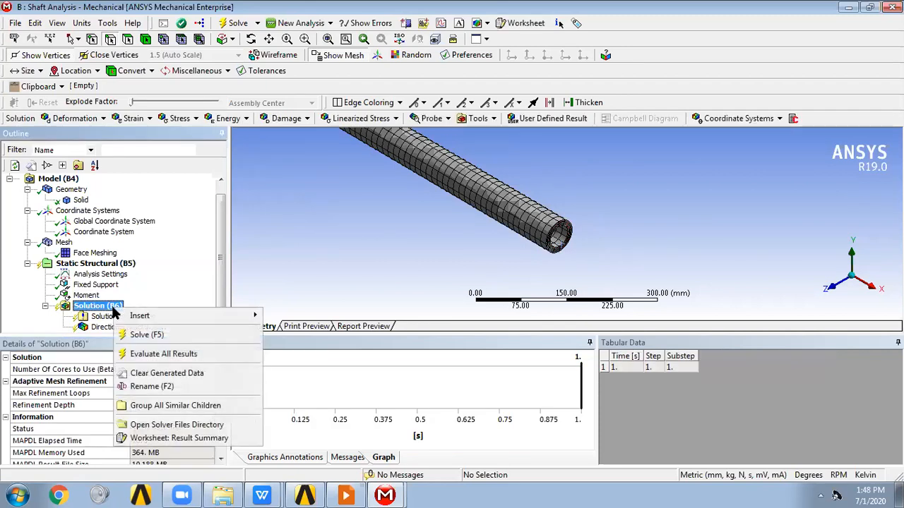
click(145, 336)
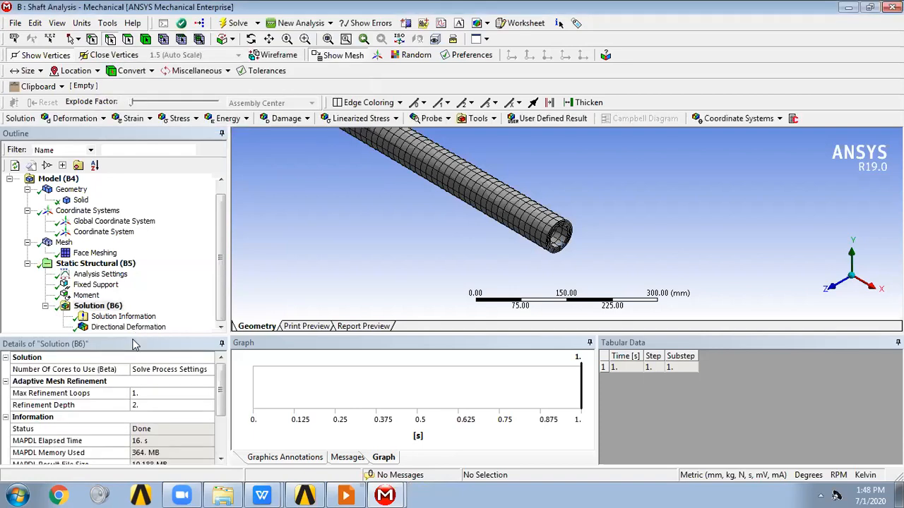
Animate the re-solved directional deformation to check the twist direction, and stop the playback
click(161, 328)
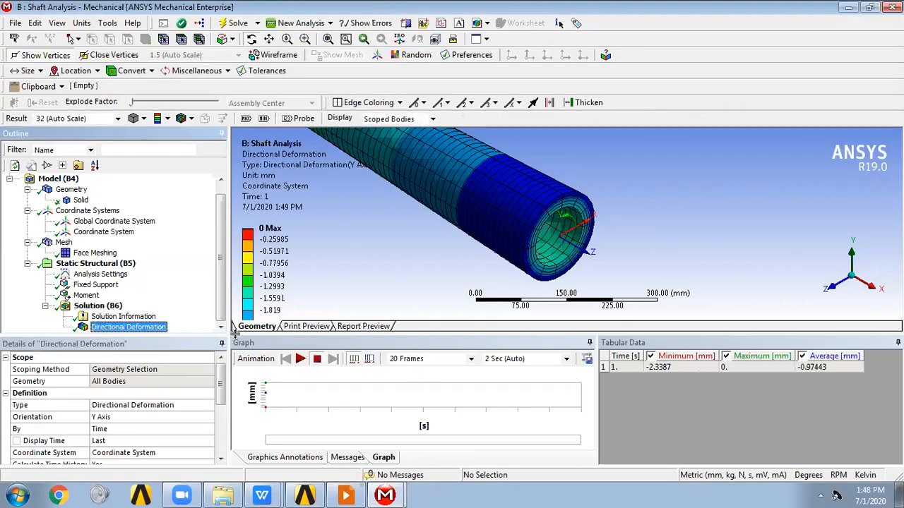
click(300, 358)
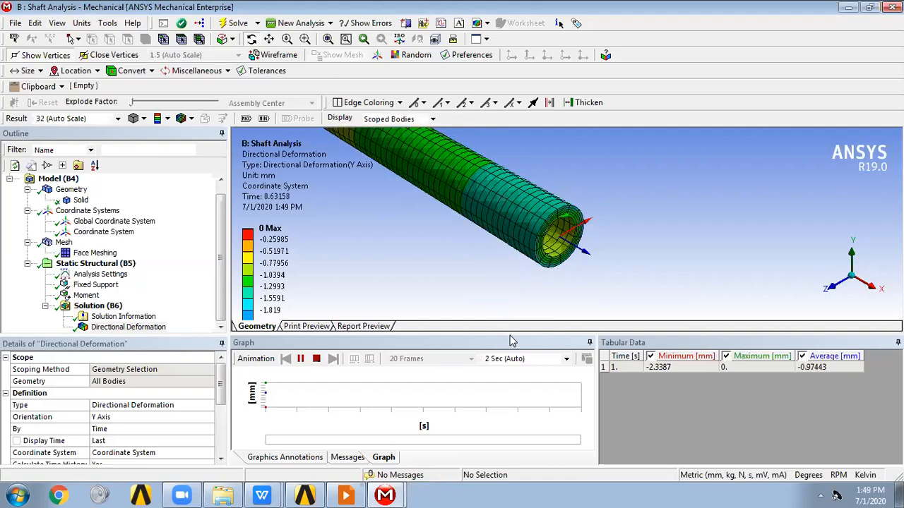
click(316, 359)
Add a Maximum Shear Stress result to the solution and evaluate it
click(109, 309)
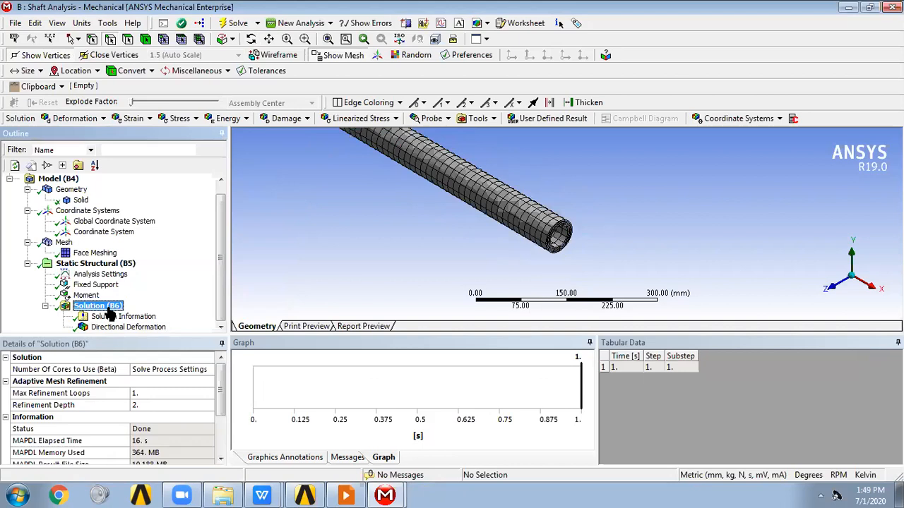
right_click(109, 308)
mouse_move(162, 316)
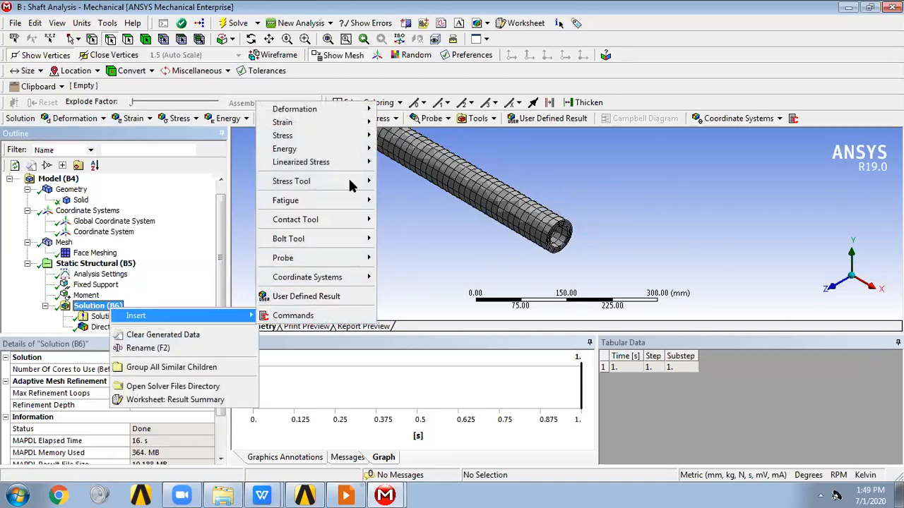
mouse_move(353, 135)
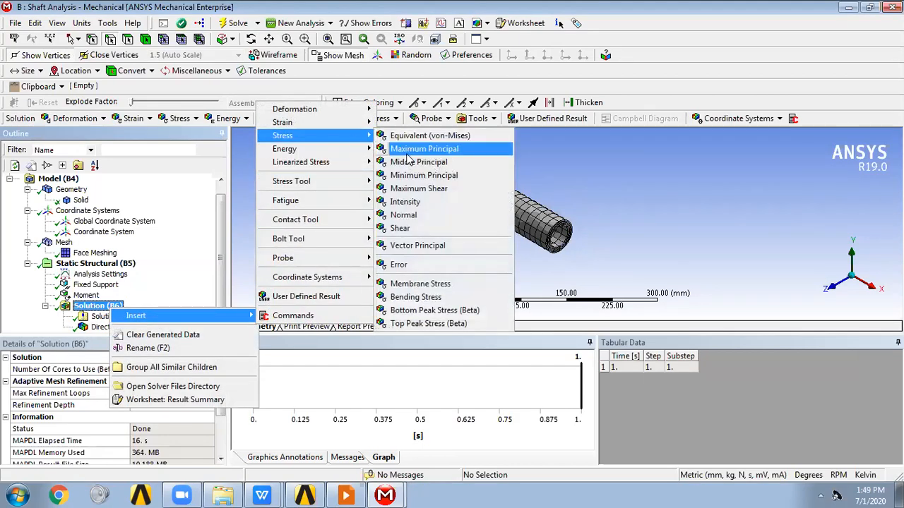
click(435, 189)
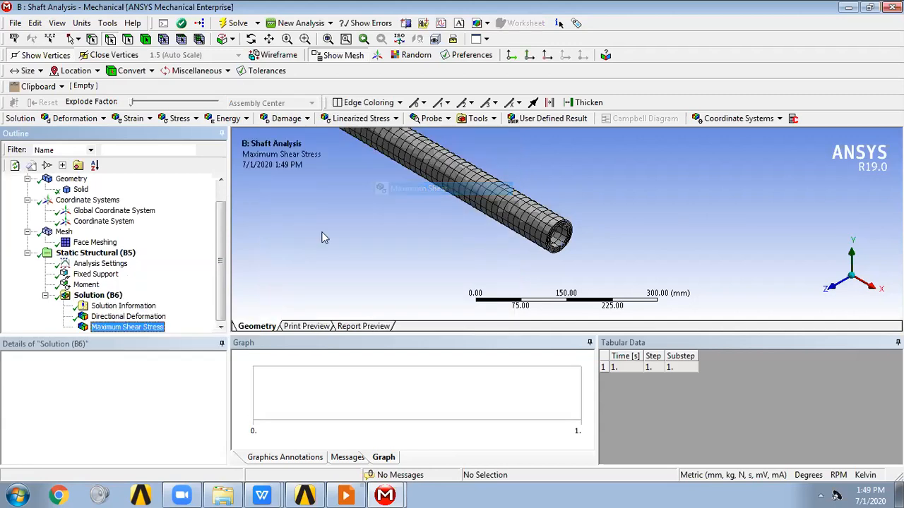
right_click(161, 326)
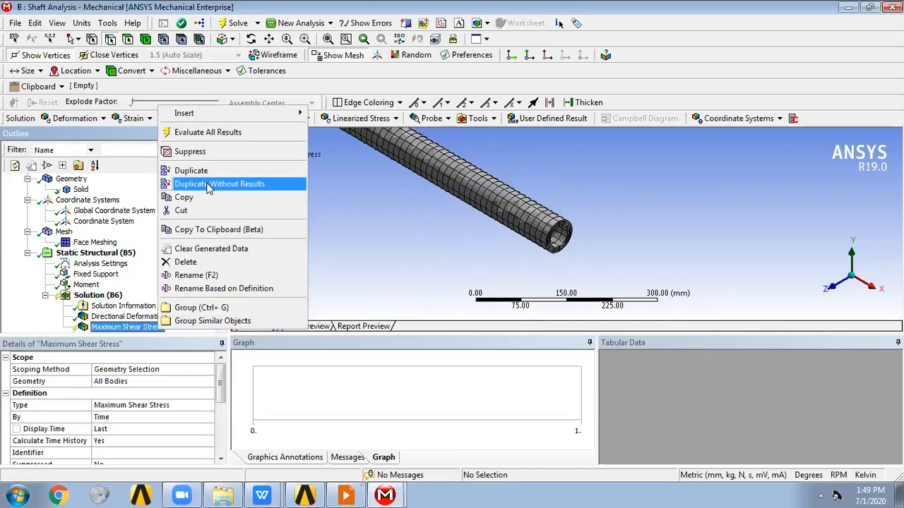
click(209, 132)
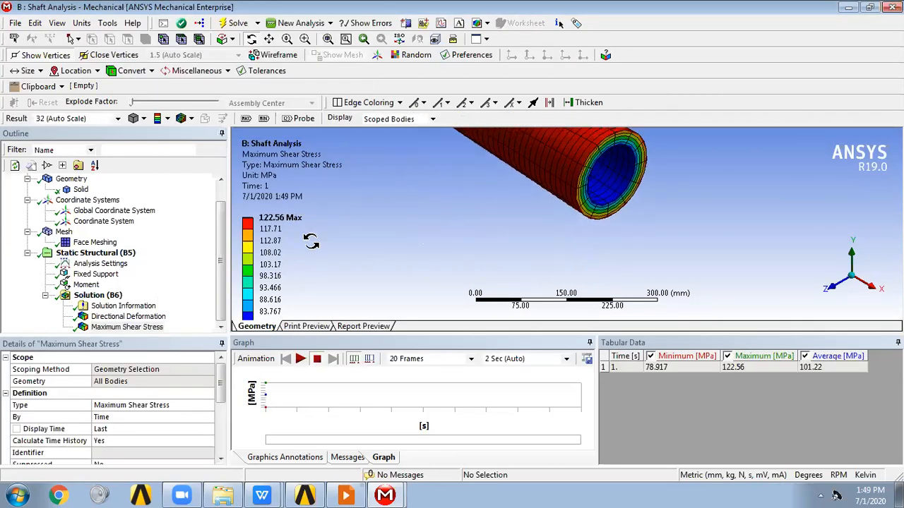
Enlarge the graphics area to show the full stress legend and inspect the shear stress across the shaft's end face
drag(438, 332, 439, 396)
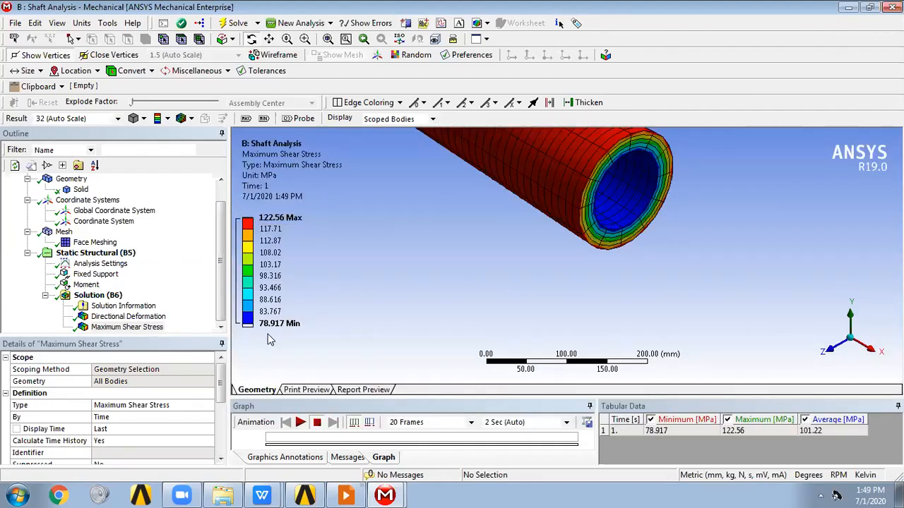
scroll(586, 260, up, 3)
ctrl+middle_drag(615, 270, 581, 270)
scroll(553, 257, up, 2)
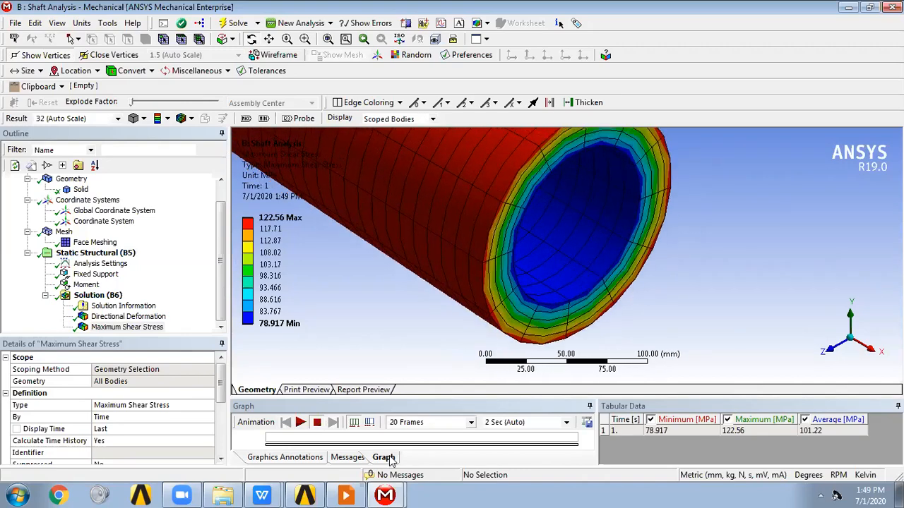
Compare the maximum and minimum shear stresses with the hand calculation slide, then examine the stress contours over the whole shaft
click(345, 495)
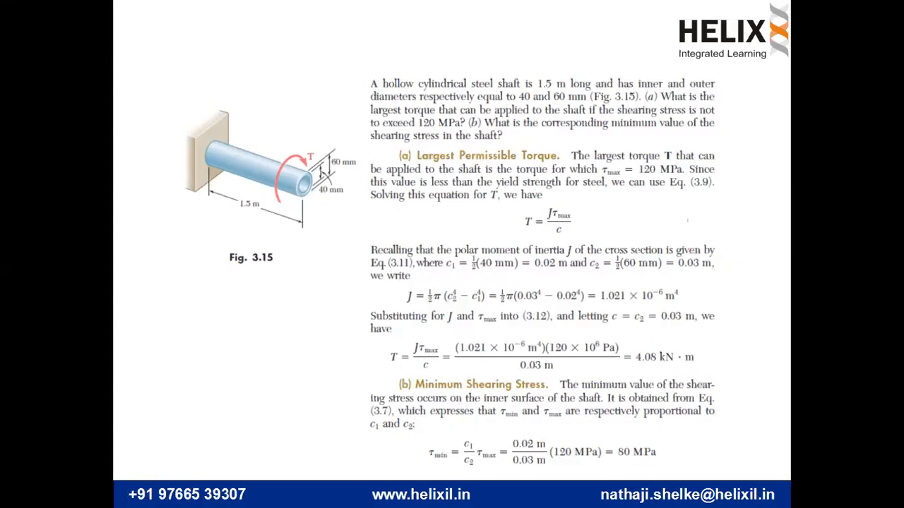
key(alt+Tab)
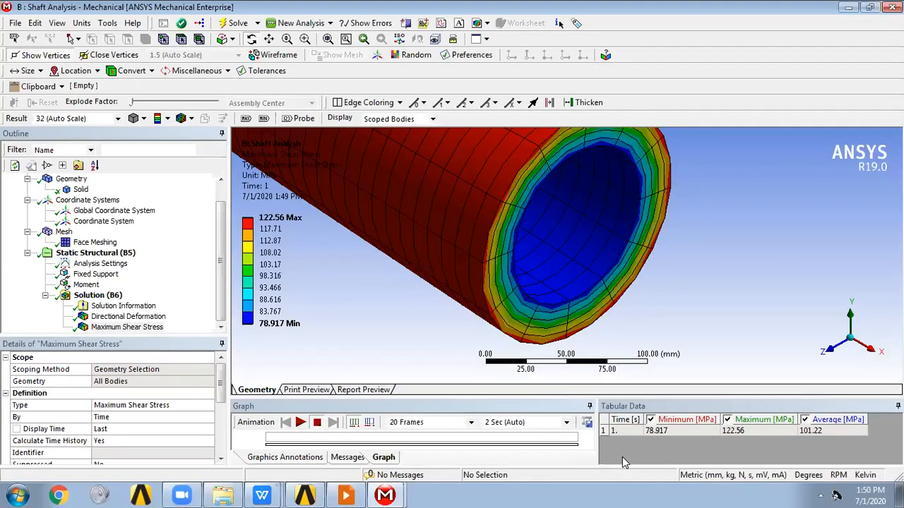
middle_drag(513, 313, 664, 292)
scroll(577, 247, down, 4)
scroll(609, 268, down, 2)
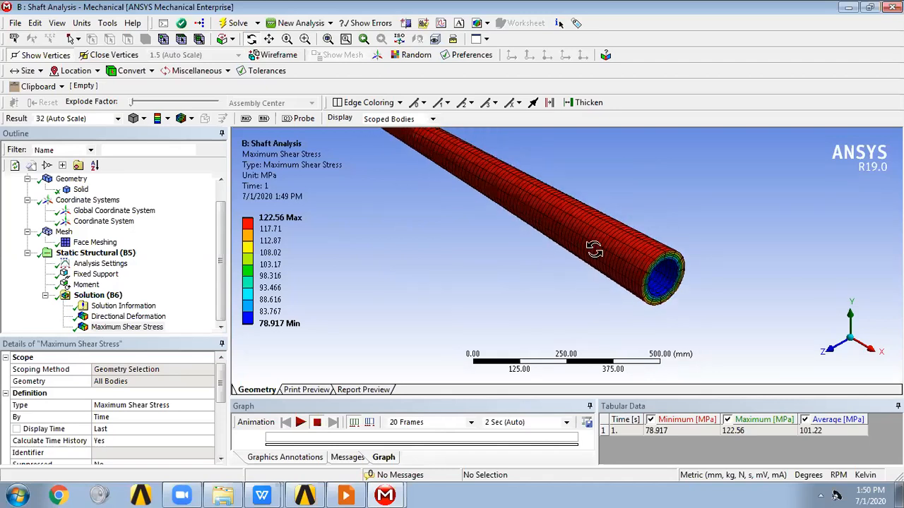
scroll(589, 251, down, 2)
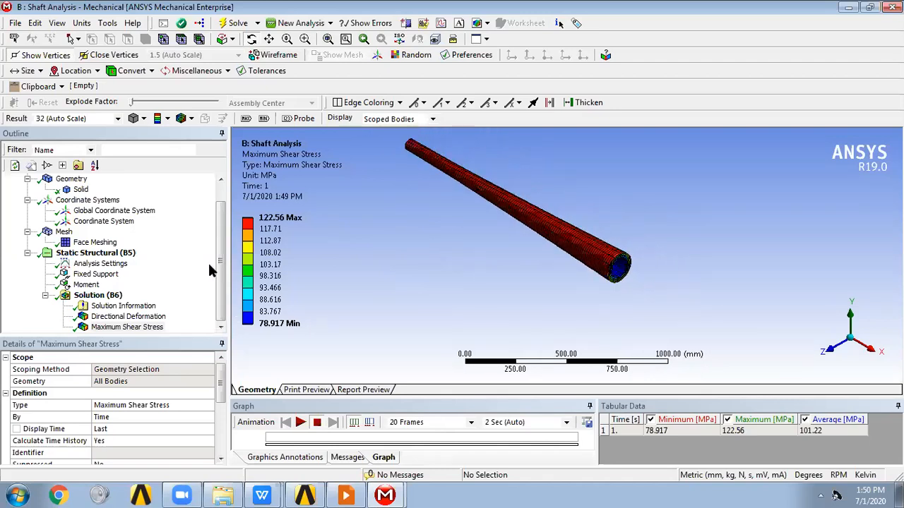
Add construction geometry to the model and insert a path under it
click(188, 276)
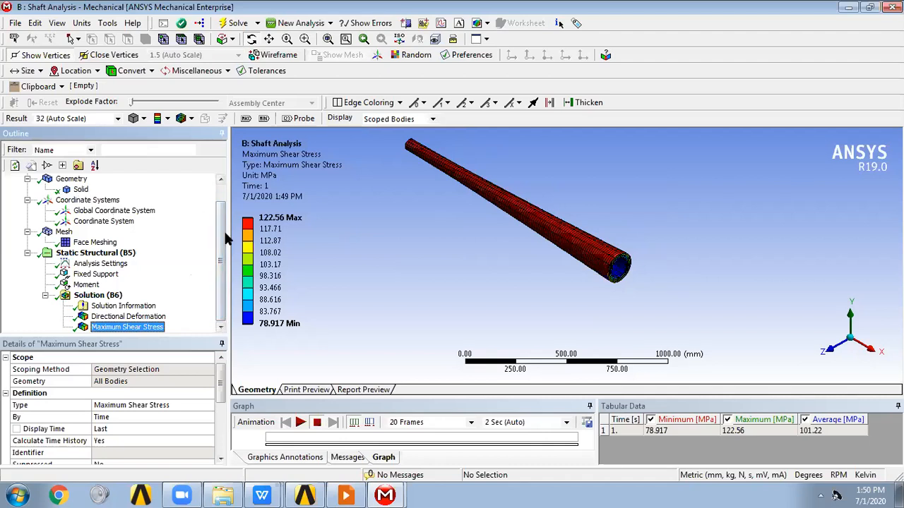
scroll(74, 192, up, 1)
right_click(63, 191)
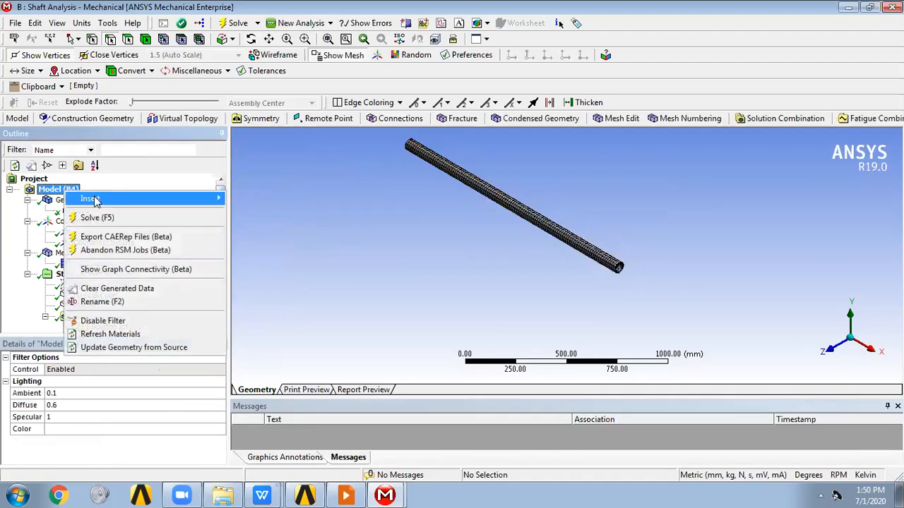
mouse_move(91, 196)
click(240, 158)
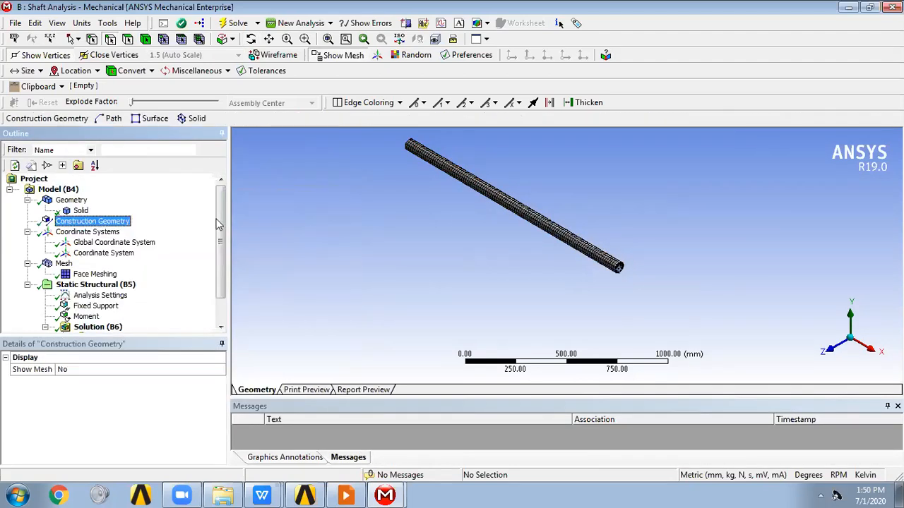
right_click(120, 222)
mouse_move(145, 225)
click(262, 227)
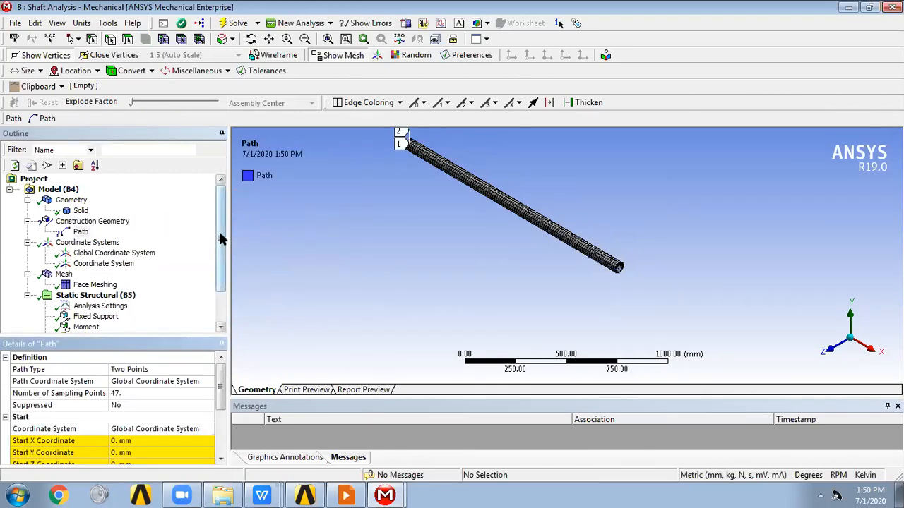
Set the path type to X Axis Intersection using the shaft's local Coordinate System, and check the path's location on the end face
drag(219, 234, 210, 281)
click(207, 368)
click(219, 369)
click(169, 392)
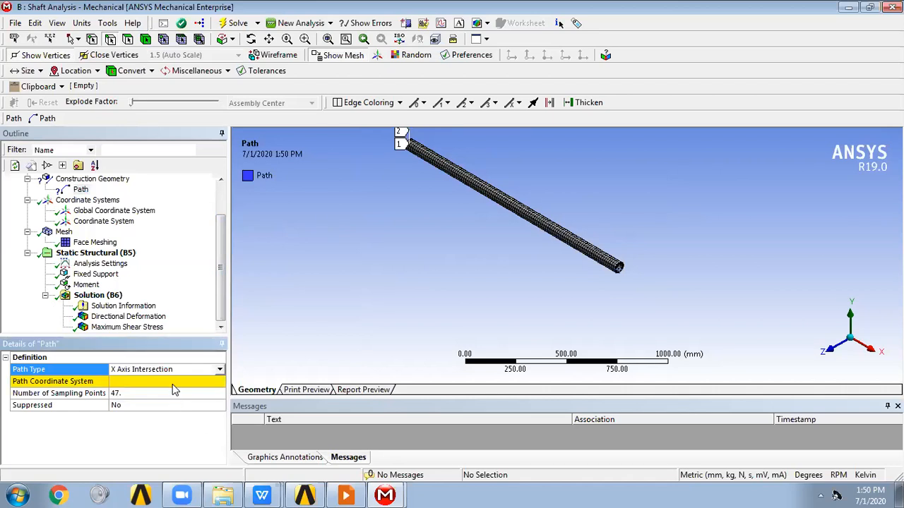
click(177, 382)
click(182, 379)
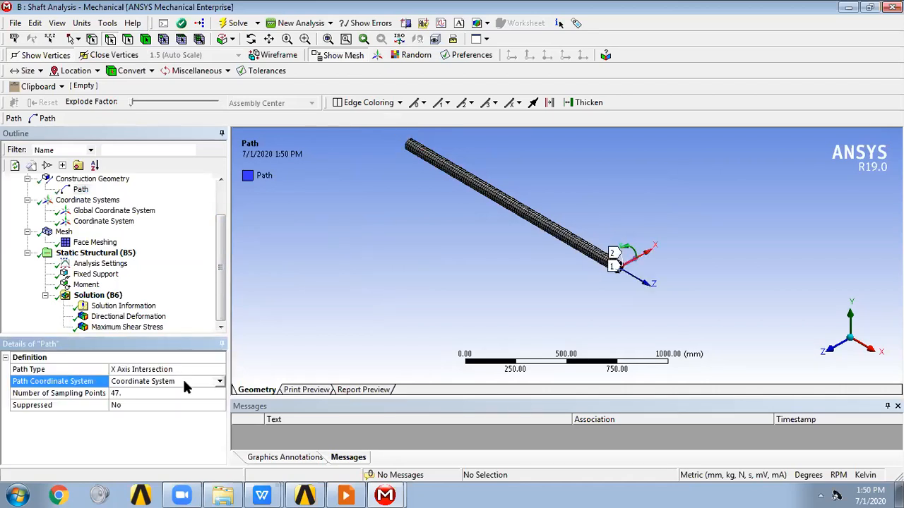
scroll(501, 297, up, 5)
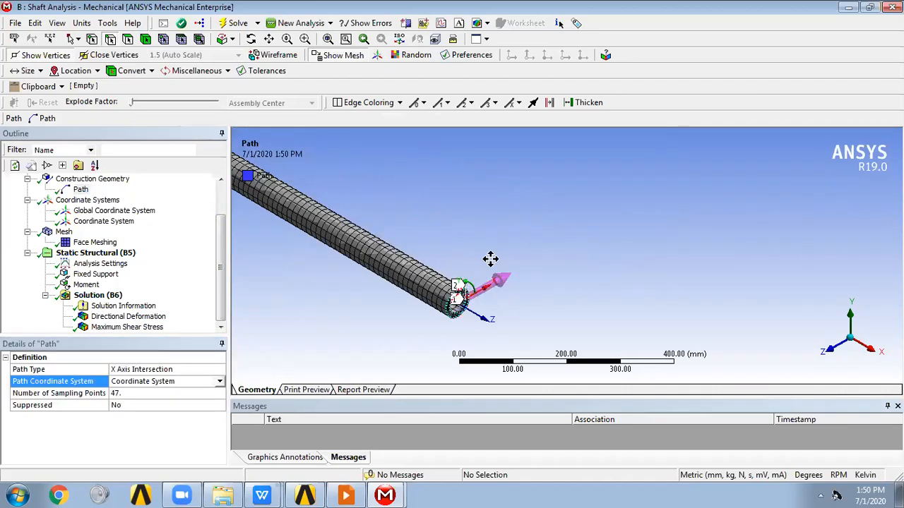
scroll(521, 236, up, 3)
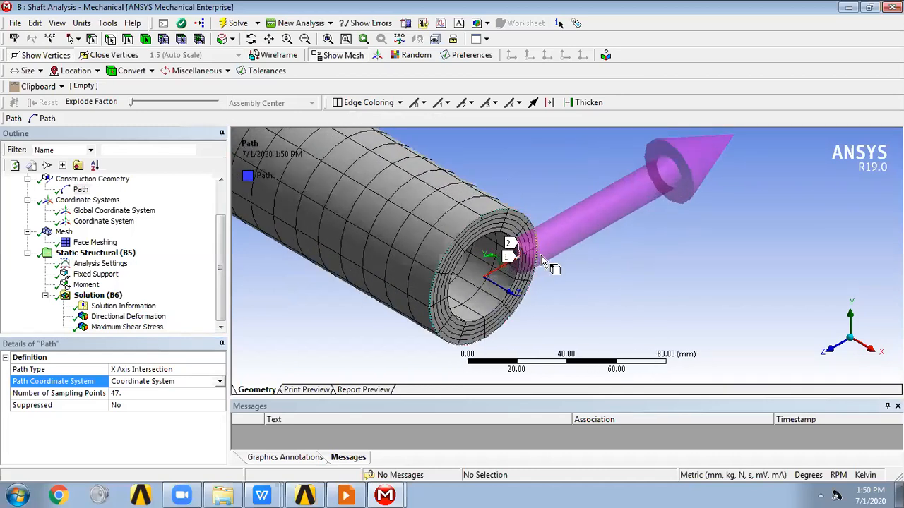
Add a second Maximum Shear stress result to the solution
click(219, 280)
click(118, 297)
right_click(119, 297)
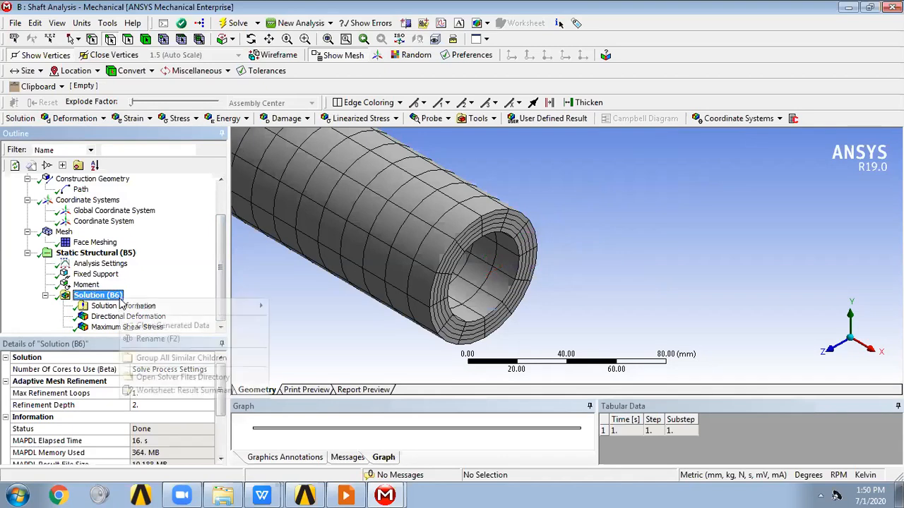
mouse_move(183, 306)
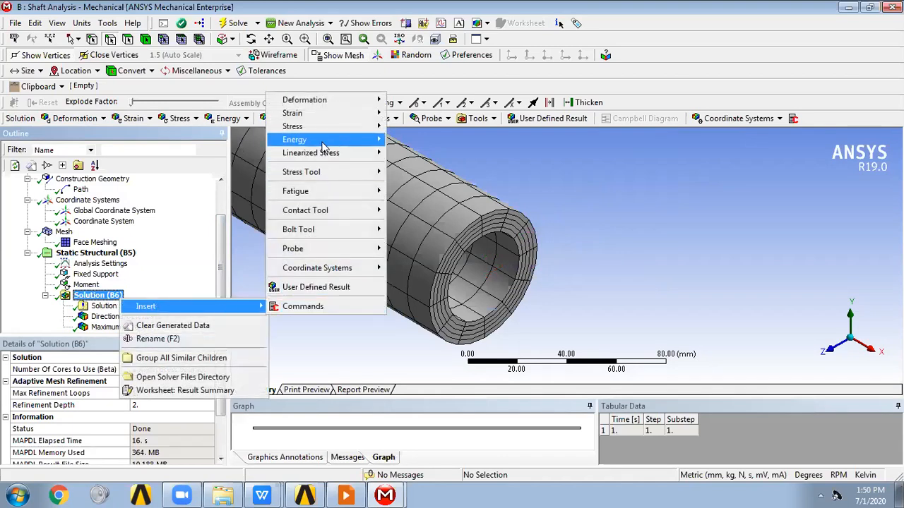
mouse_move(379, 133)
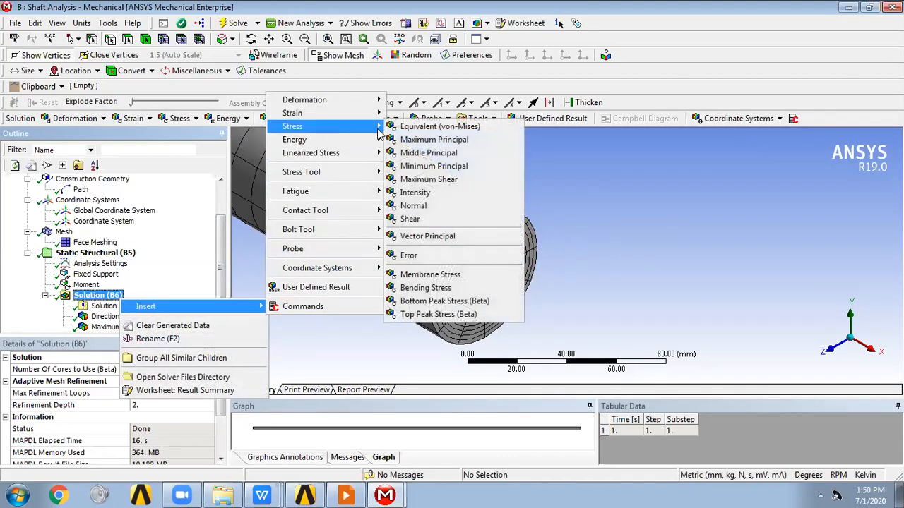
click(428, 179)
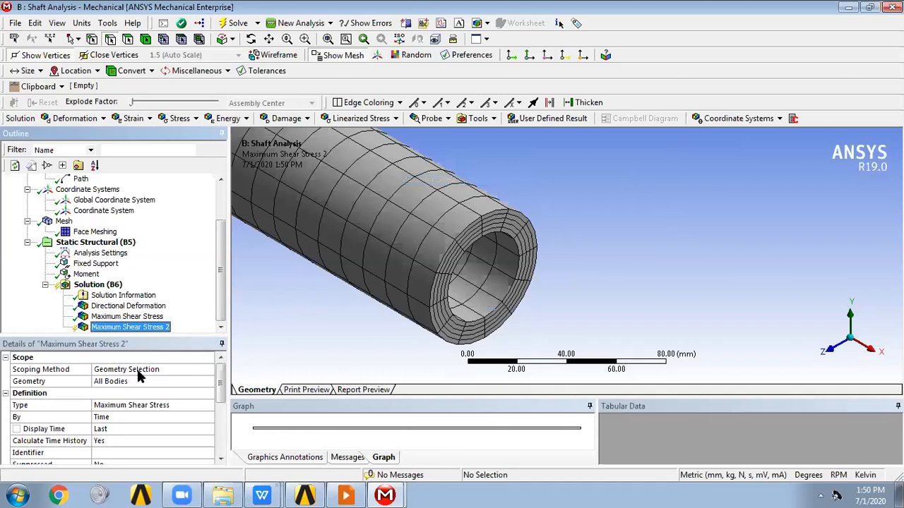
Scope the second maximum shear stress result by path and assign the new path to it
click(162, 372)
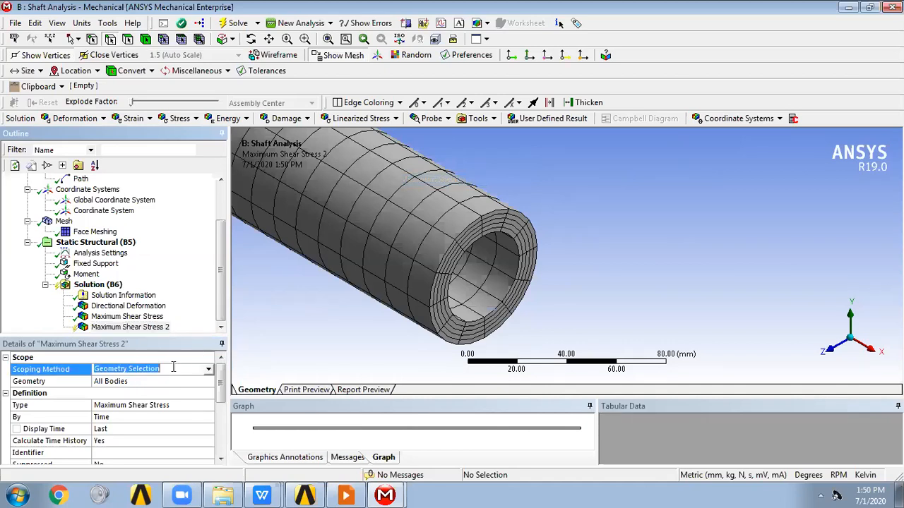
click(208, 369)
click(117, 398)
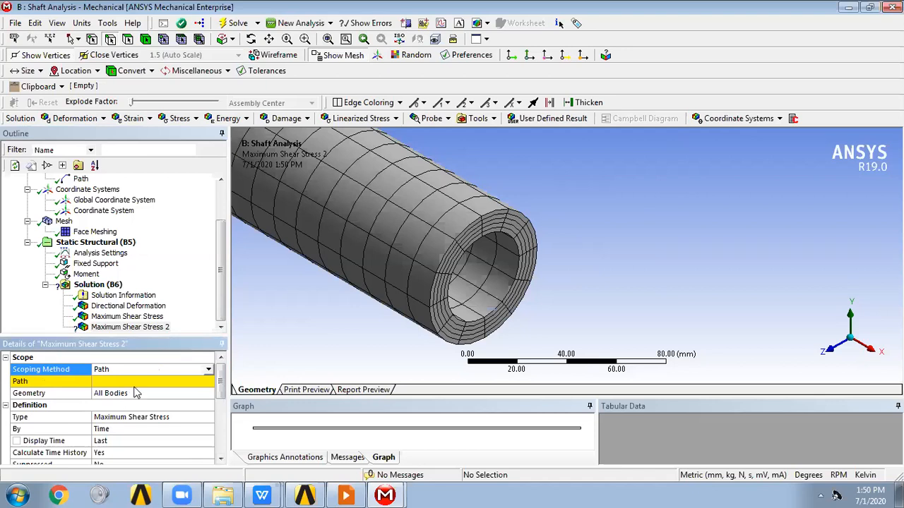
click(162, 380)
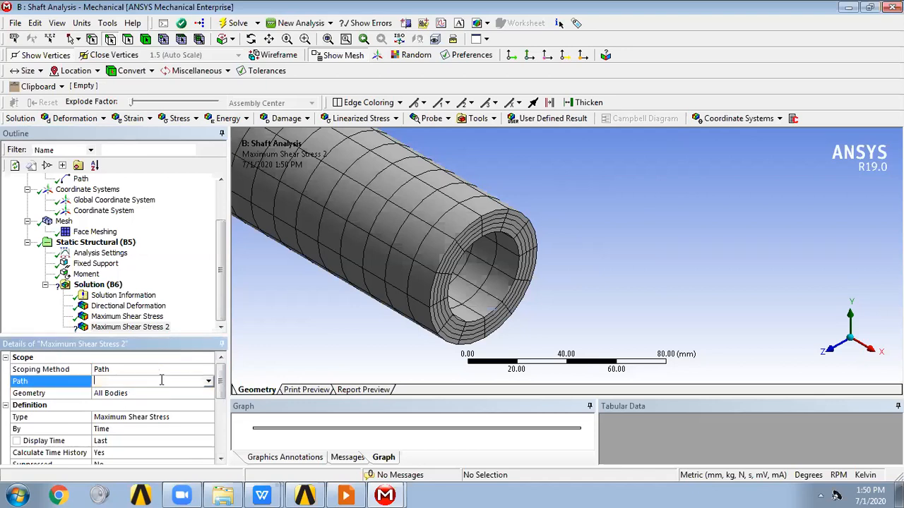
click(209, 382)
click(134, 394)
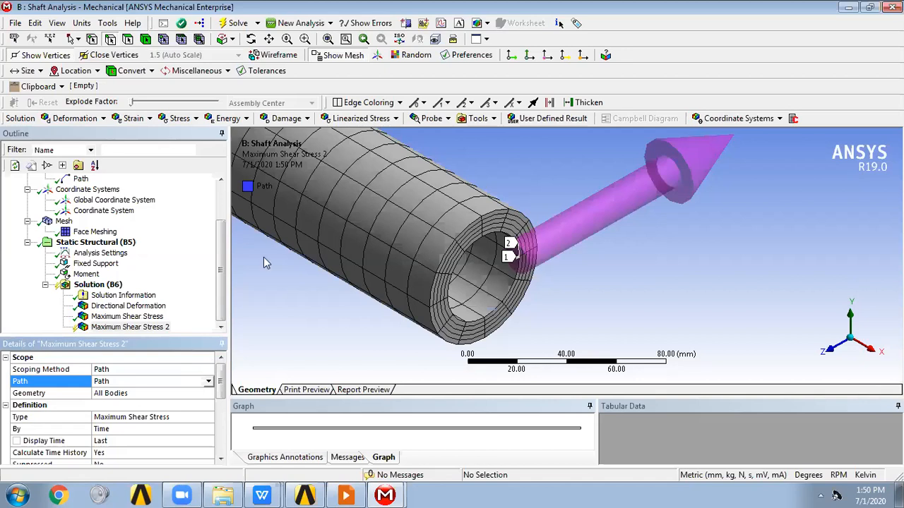
Evaluate the path-scoped shear stress result, then inspect its contours on the path and its enlarged graph across the wall thickness
right_click(160, 327)
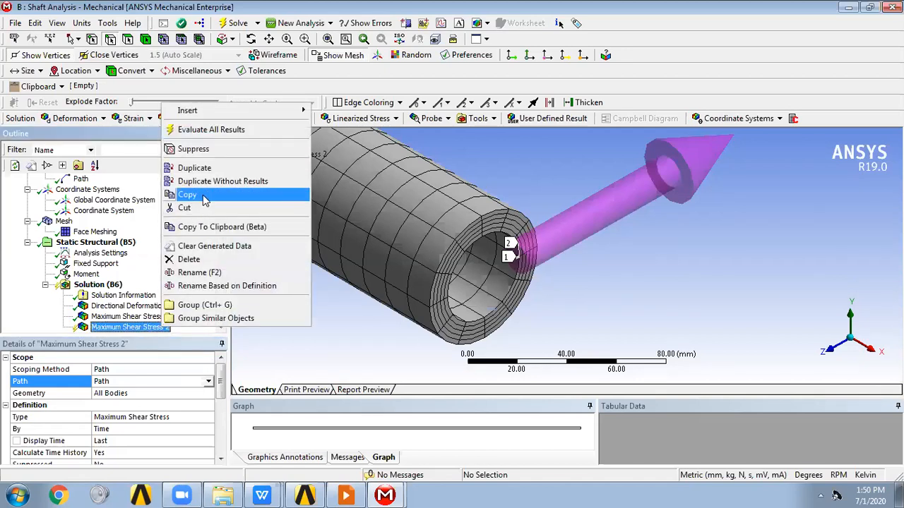
click(215, 132)
scroll(522, 240, up, 4)
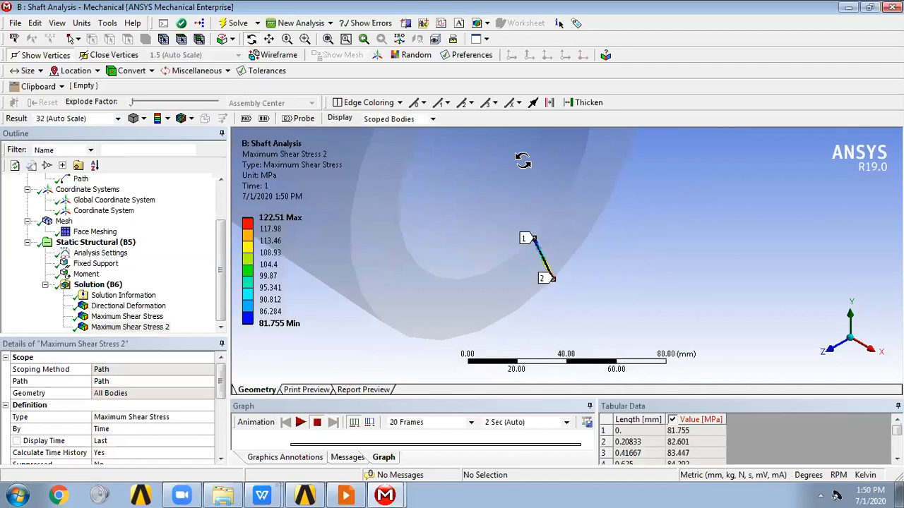
ctrl+middle_drag(545, 264, 555, 198)
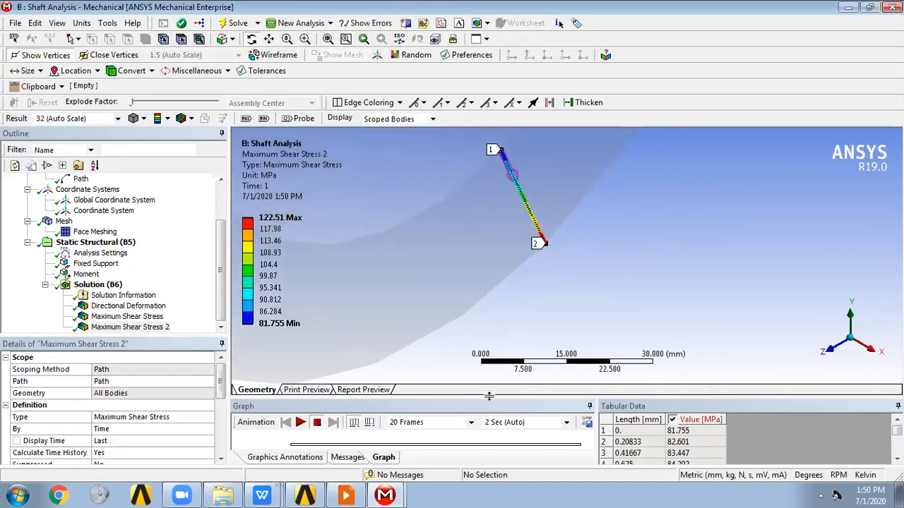
drag(488, 397, 527, 218)
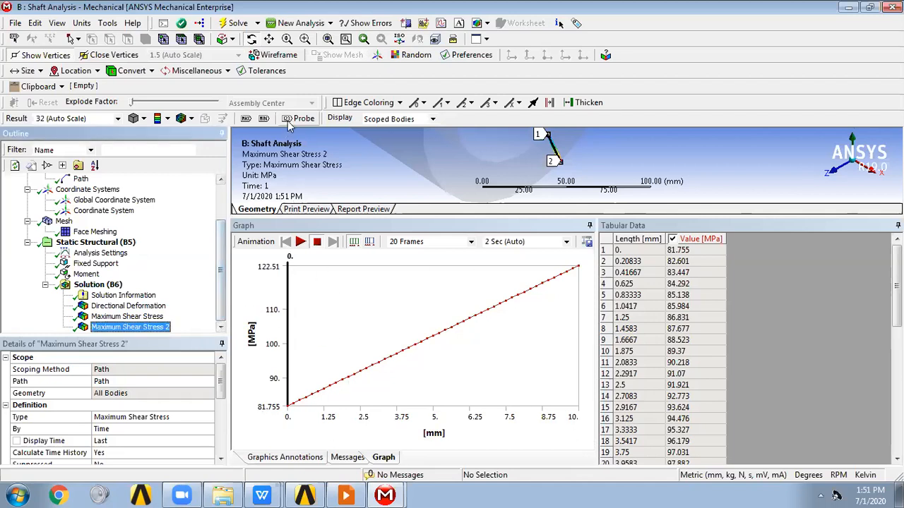
Create a chart from the path-scoped maximum shear stress result and display it
click(440, 23)
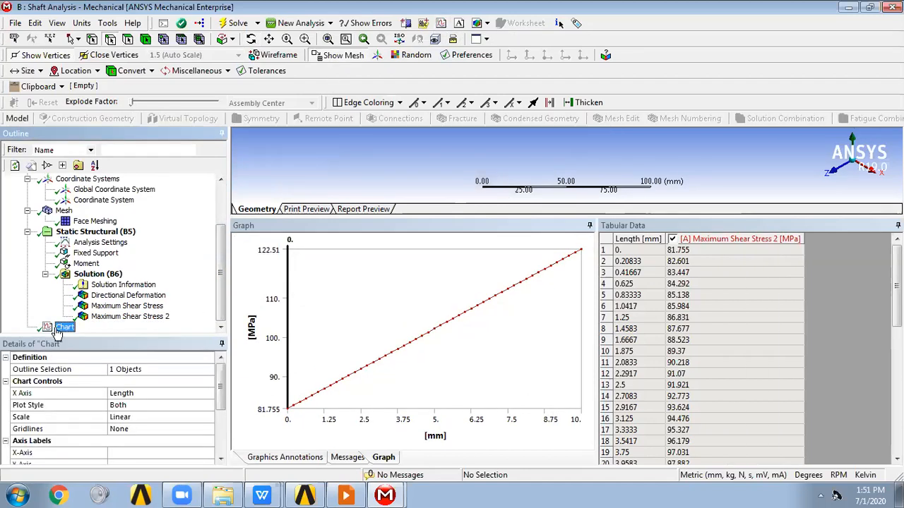
click(99, 275)
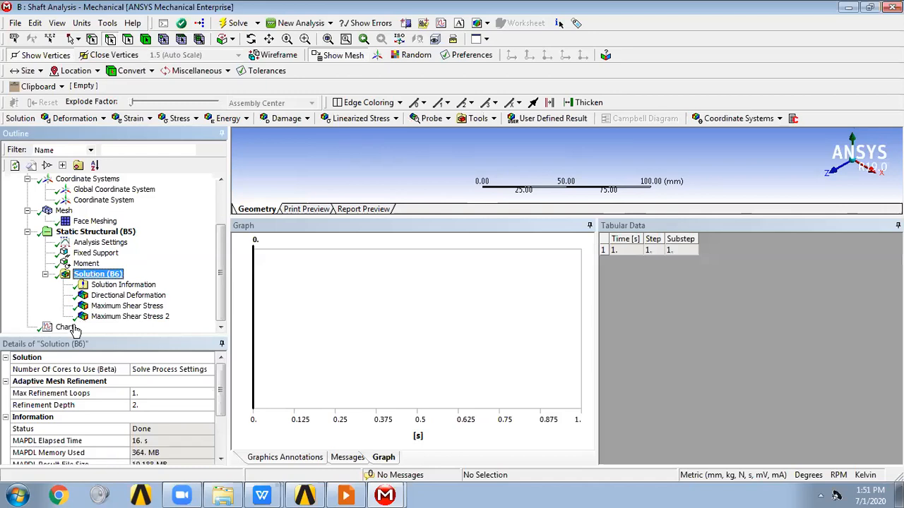
click(71, 327)
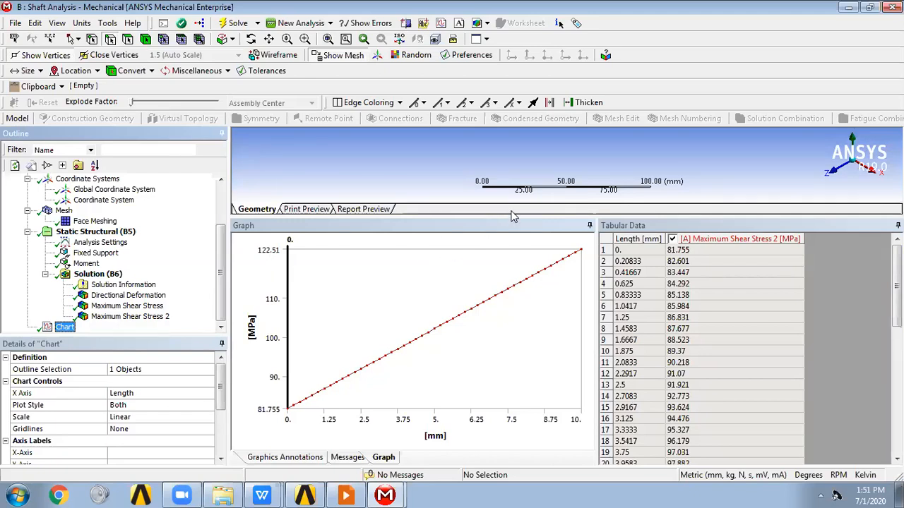
Enlarge the model display and examine the shaft's hollow end face alongside the stress chart
drag(507, 217, 509, 320)
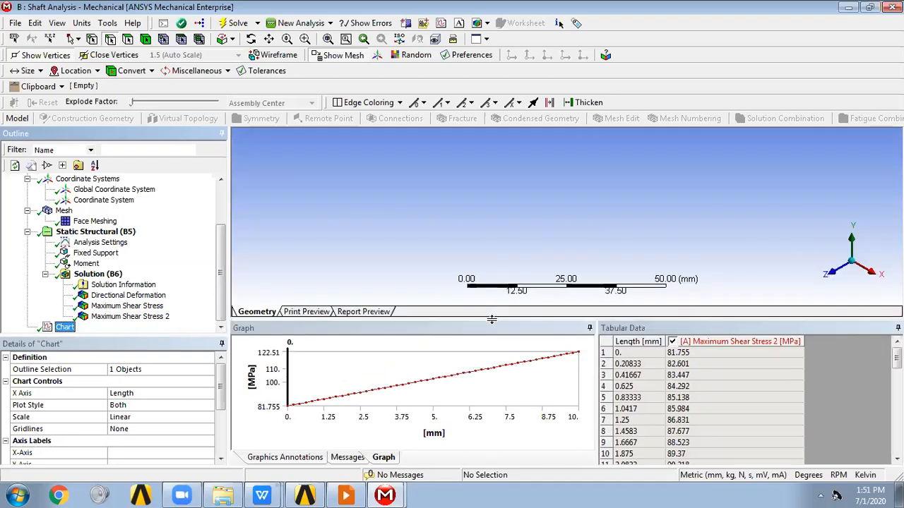
click(327, 39)
ctrl+middle_drag(558, 241, 440, 195)
scroll(483, 217, up, 3)
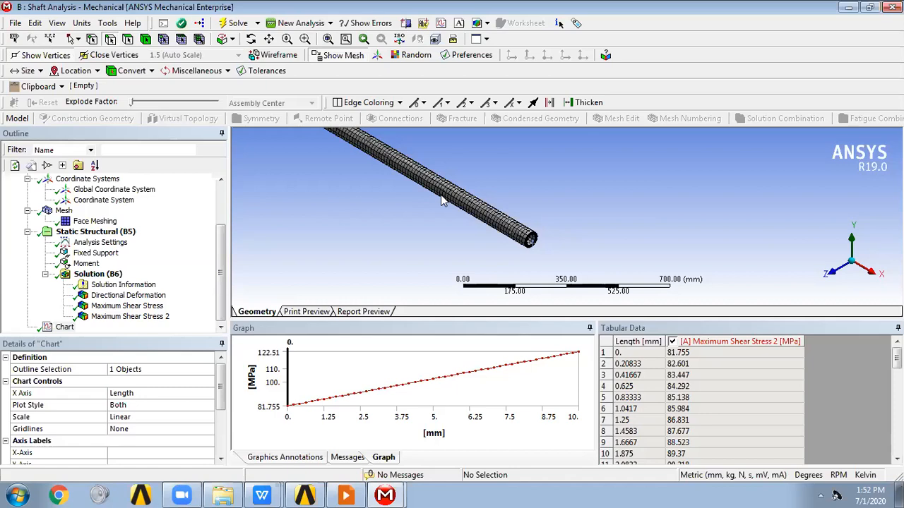
scroll(568, 222, up, 5)
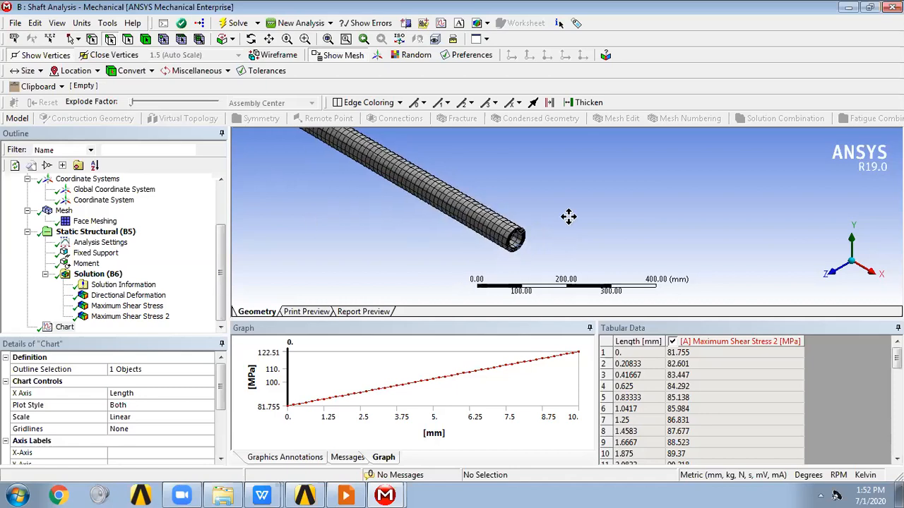
drag(551, 220, 584, 196)
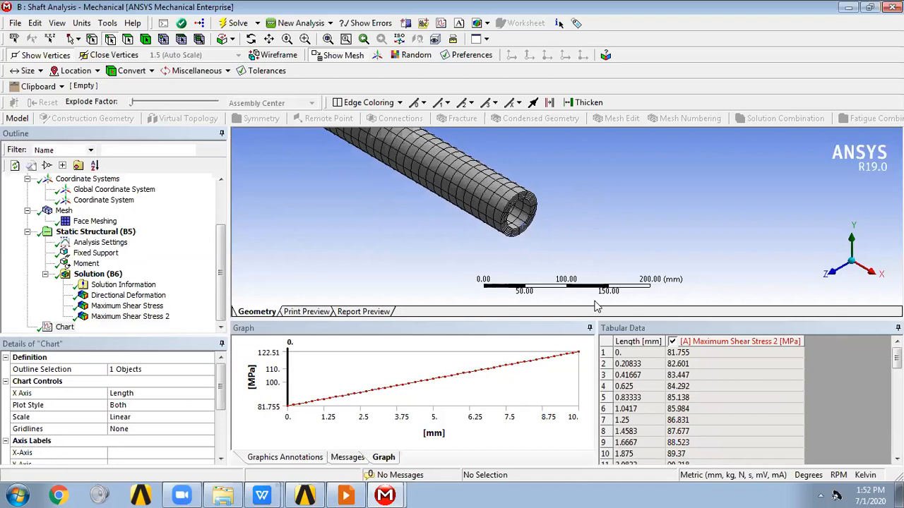
drag(599, 319, 599, 339)
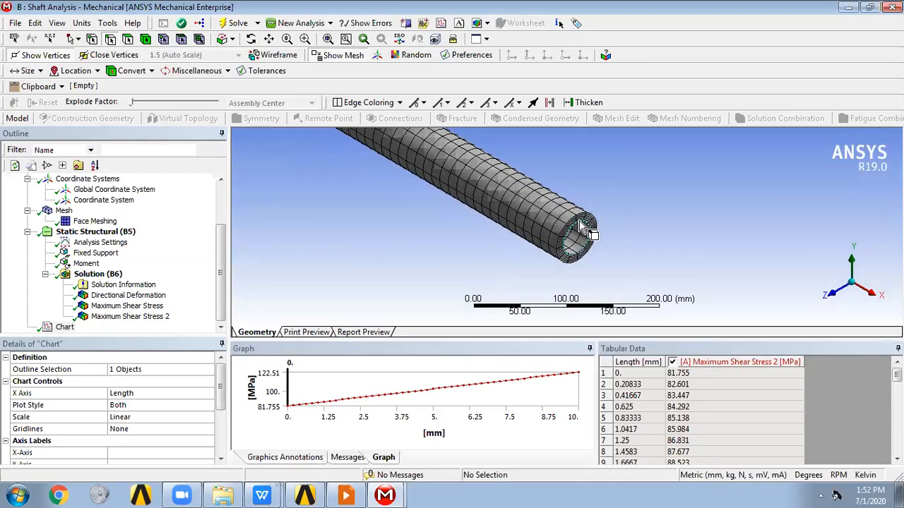
scroll(583, 226, up, 5)
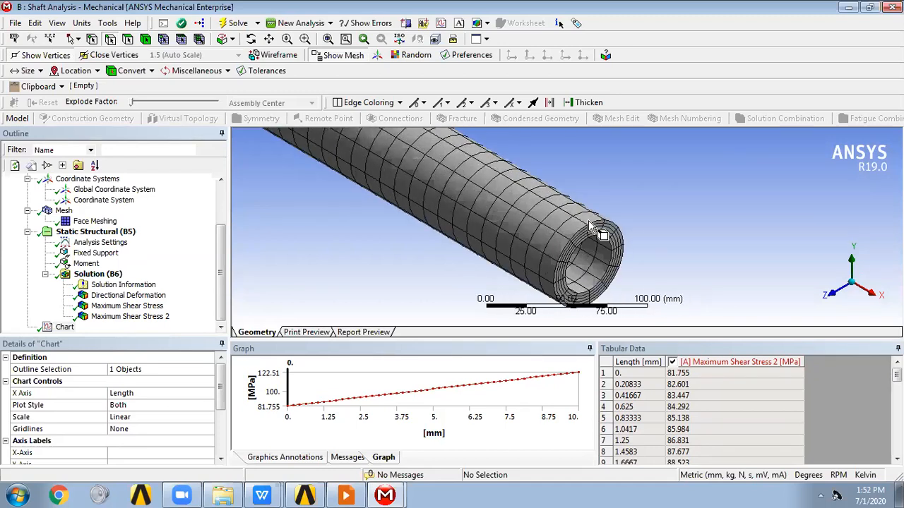
ctrl+middle_drag(621, 192, 660, 196)
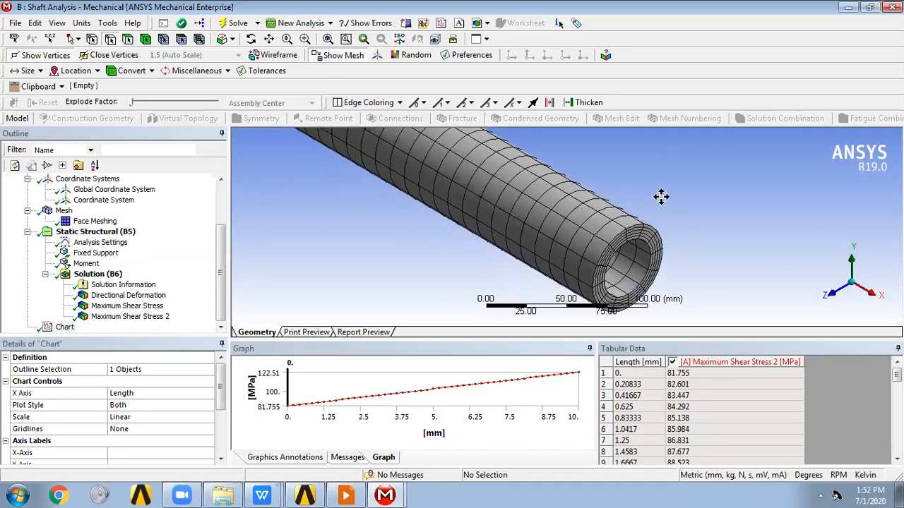